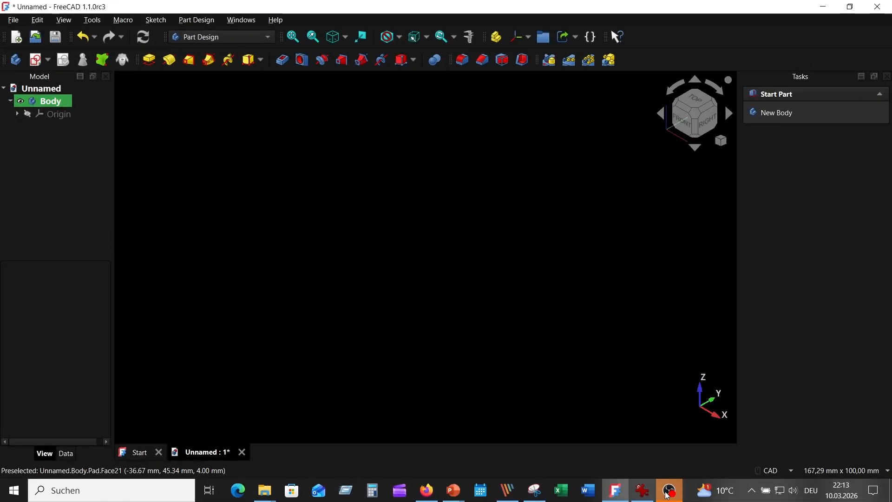
# Step: Consult the gasket reference drawing and create a sketch on the XY plane
pyautogui.click(642, 492)
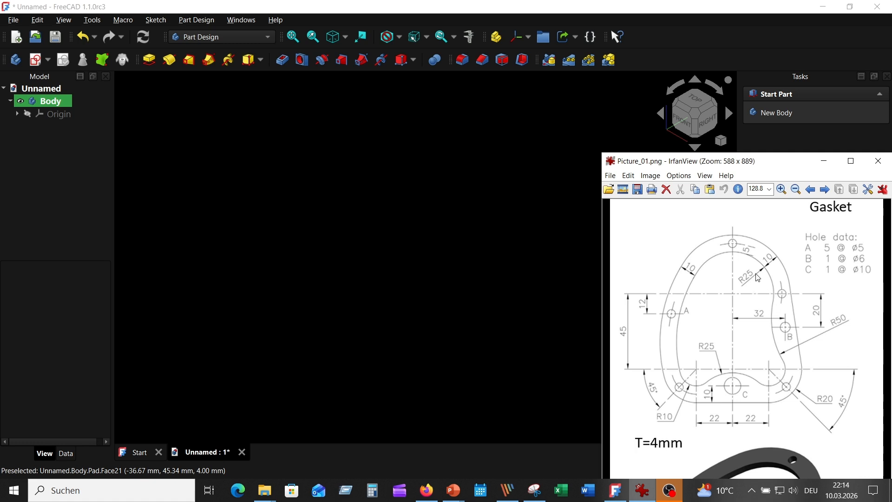
pyautogui.click(439, 248)
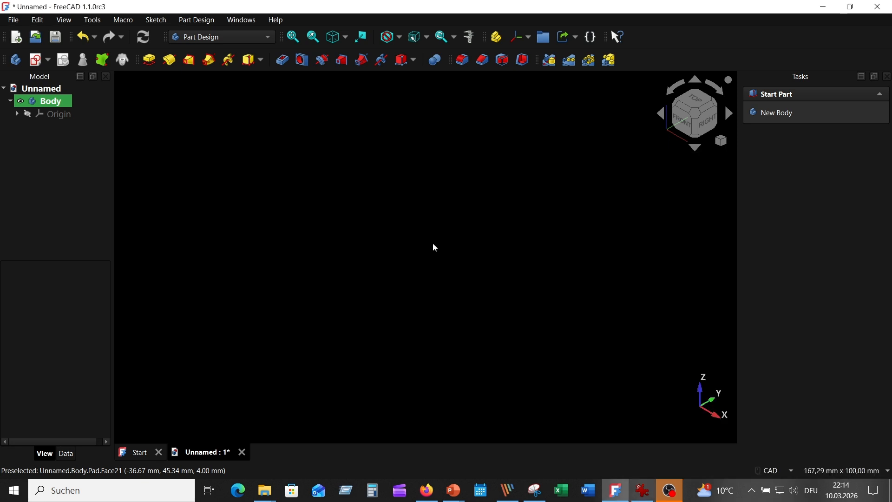
pyautogui.click(35, 60)
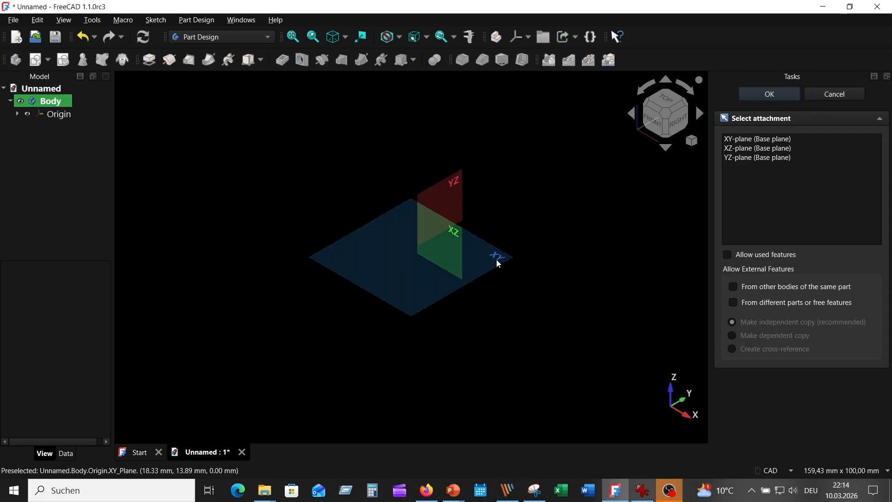
pyautogui.click(497, 257)
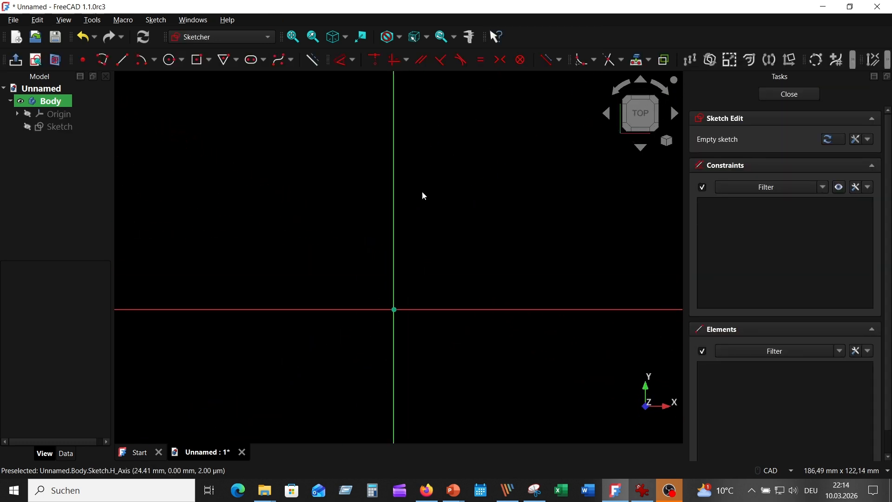
# Step: Draw a circle of radius 25 mm centred on the vertical axis, about 50 mm above the origin
pyautogui.click(170, 60)
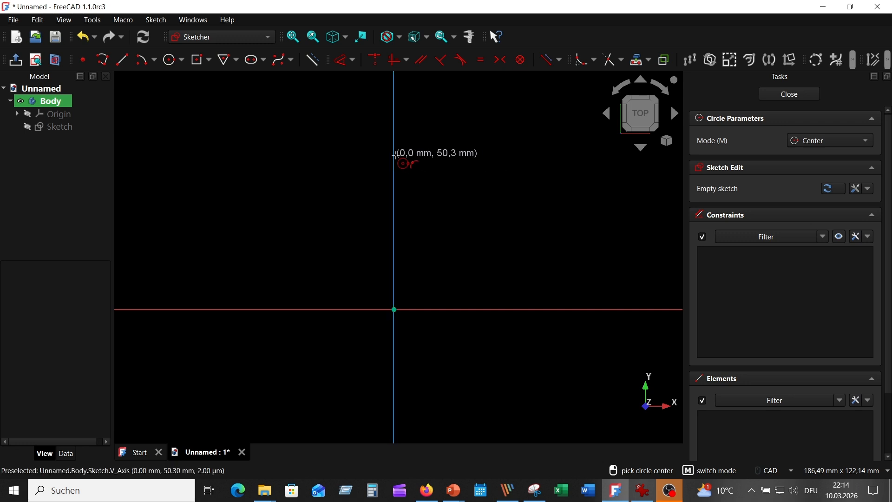
pyautogui.click(394, 155)
pyautogui.write('25')
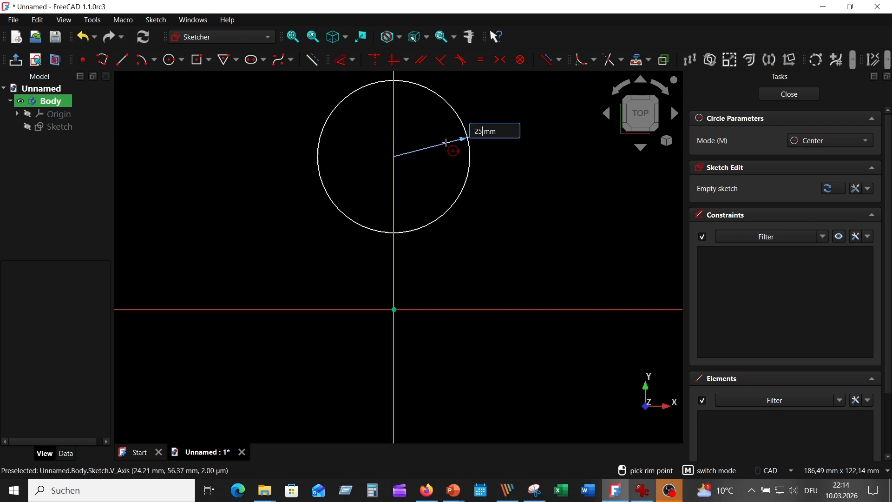
pyautogui.press('Return')
# Step: Add two circles of radius 10 mm centred on the horizontal axis, about 26 mm to either side of the origin
pyautogui.click(472, 309)
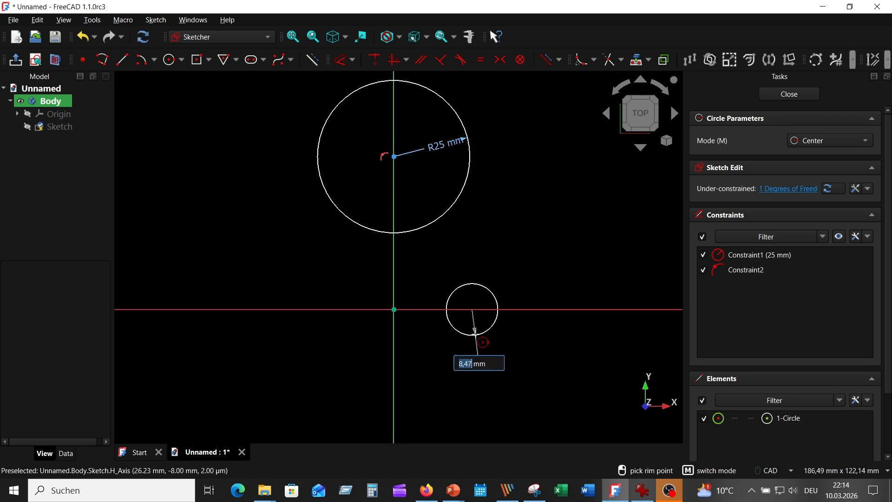
pyautogui.write('10')
pyautogui.press('Return')
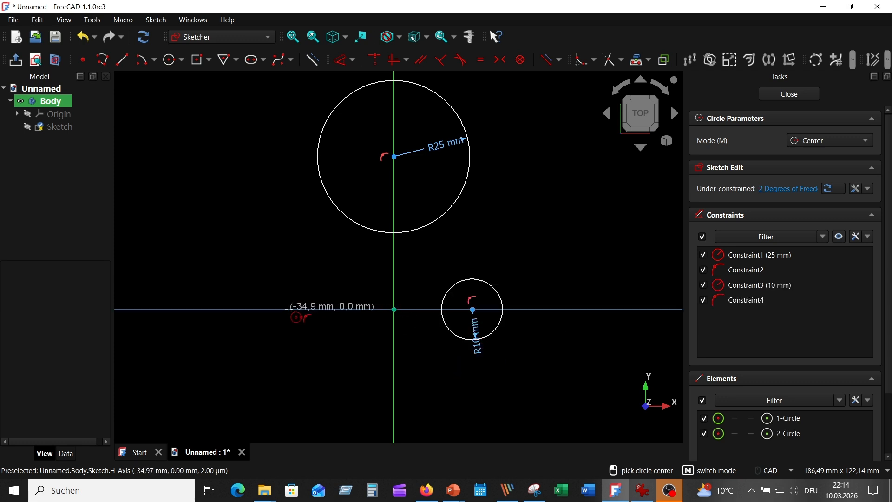
pyautogui.click(315, 309)
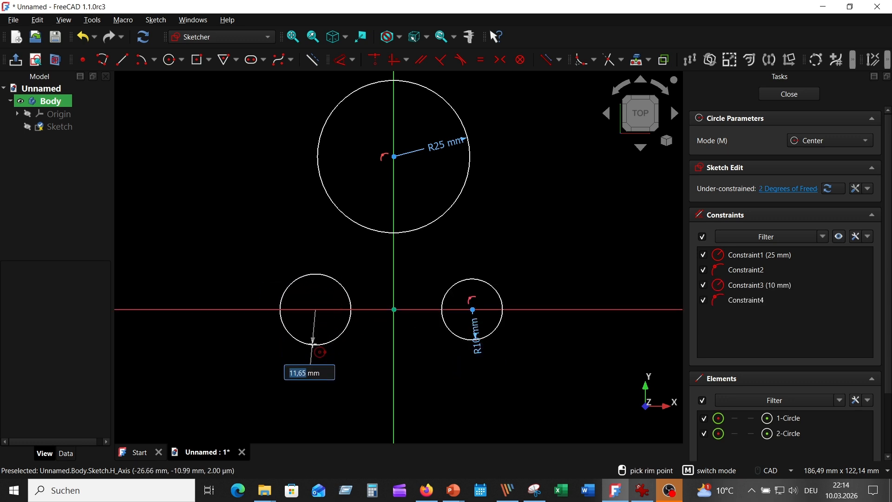
pyautogui.write('10')
pyautogui.press('Return')
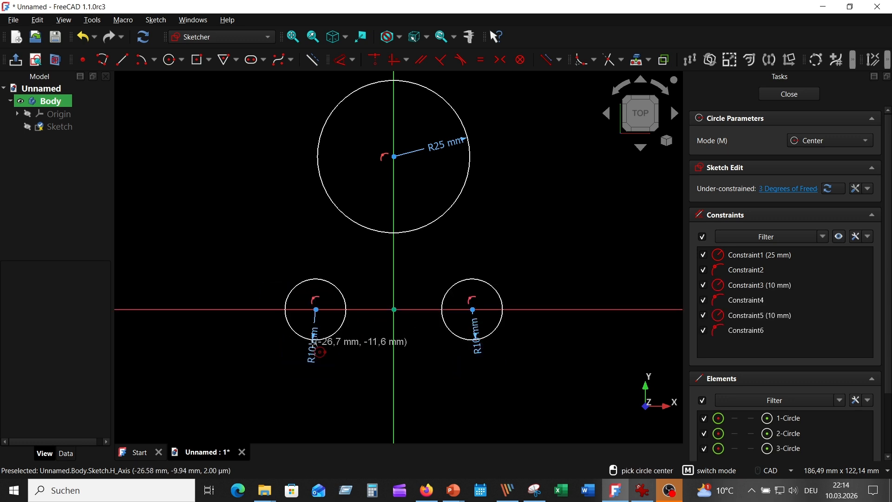
# Step: Check the reference drawing and set the vertical distance from the origin to the 25 mm circle's centre to 45 mm
pyautogui.click(651, 496)
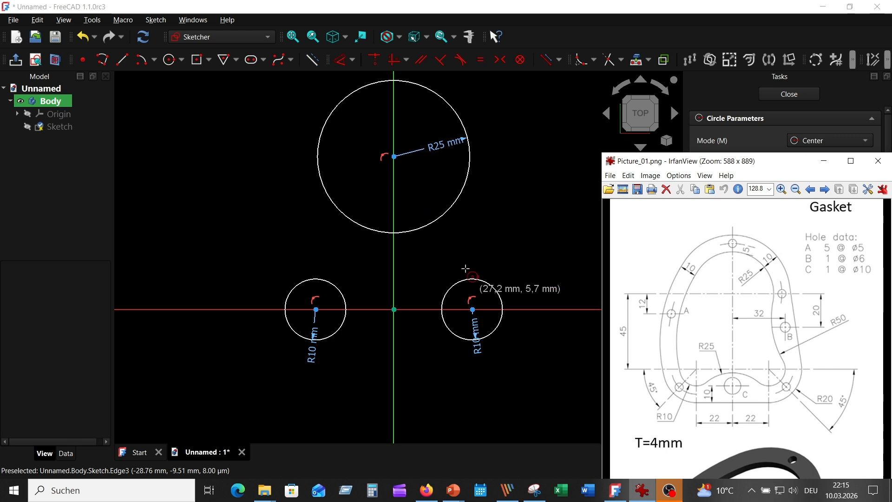
pyautogui.rightClick(515, 186)
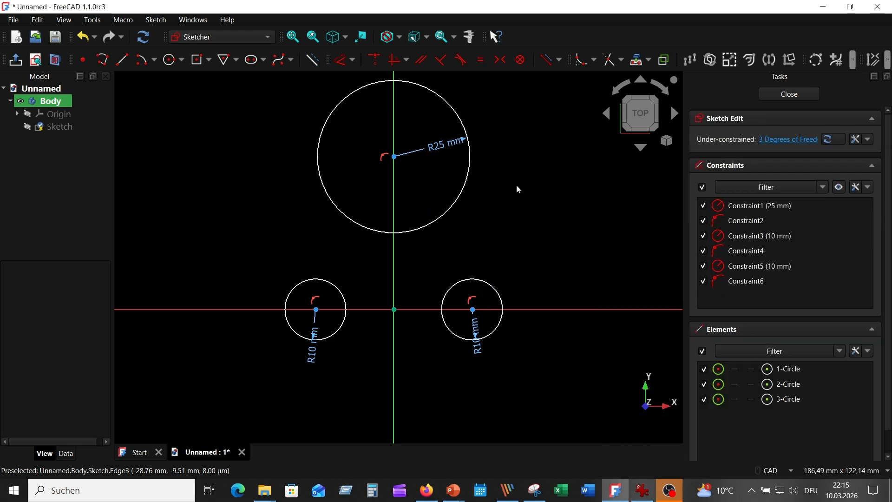
pyautogui.click(346, 62)
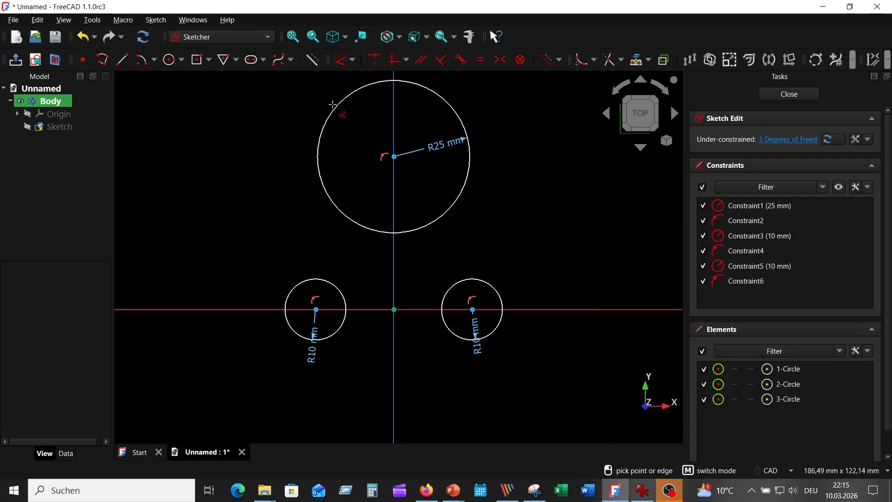
pyautogui.click(392, 279)
pyautogui.click(394, 157)
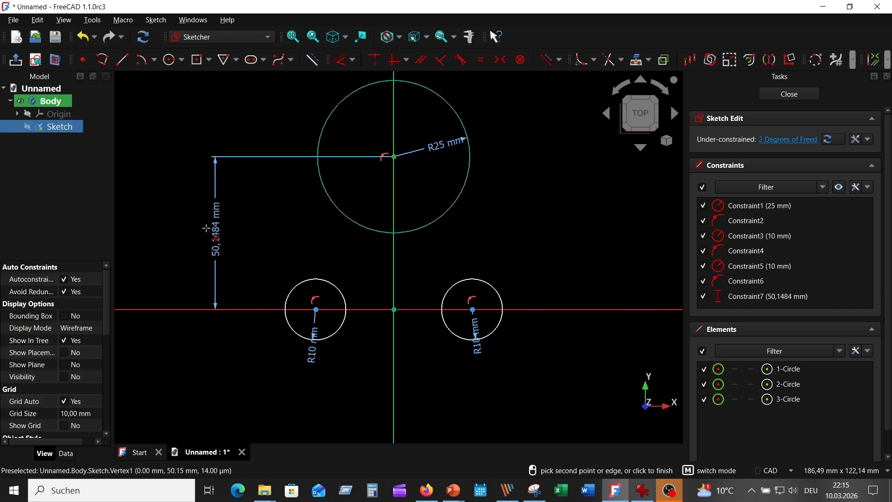
pyautogui.click(207, 233)
pyautogui.write('45')
pyautogui.press('Return')
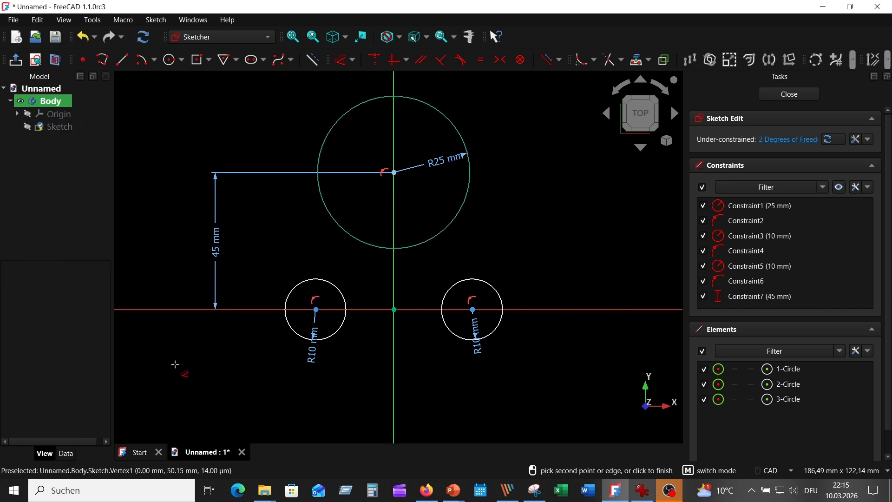
pyautogui.rightClick(190, 393)
# Step: Make the centres of the two 10 mm circles symmetric across the vertical axis and reposition their radius labels above the circles
pyautogui.click(316, 310)
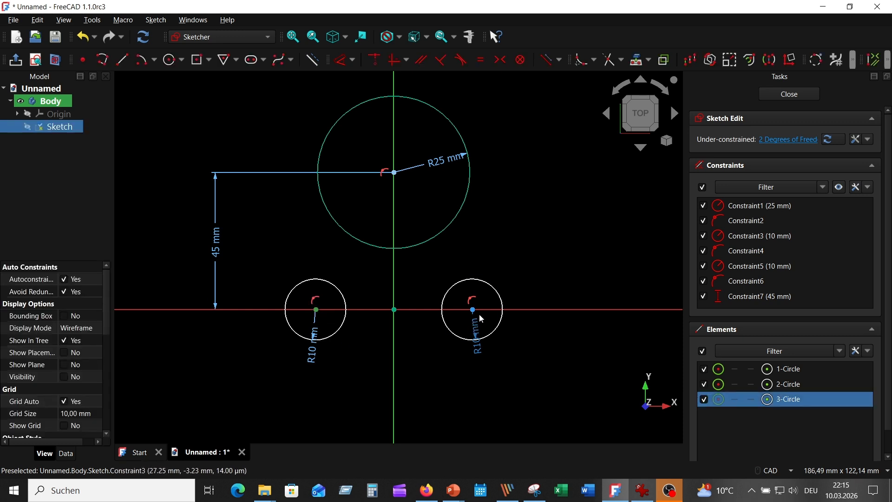
pyautogui.click(478, 314)
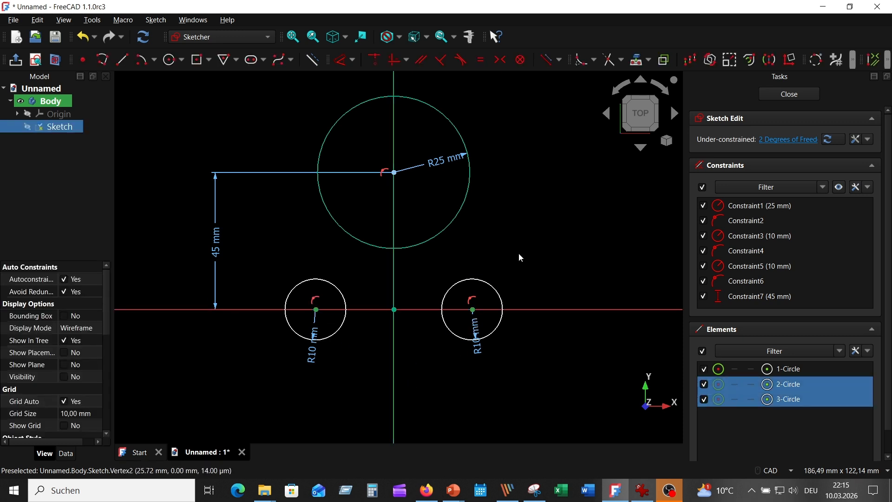
pyautogui.click(499, 59)
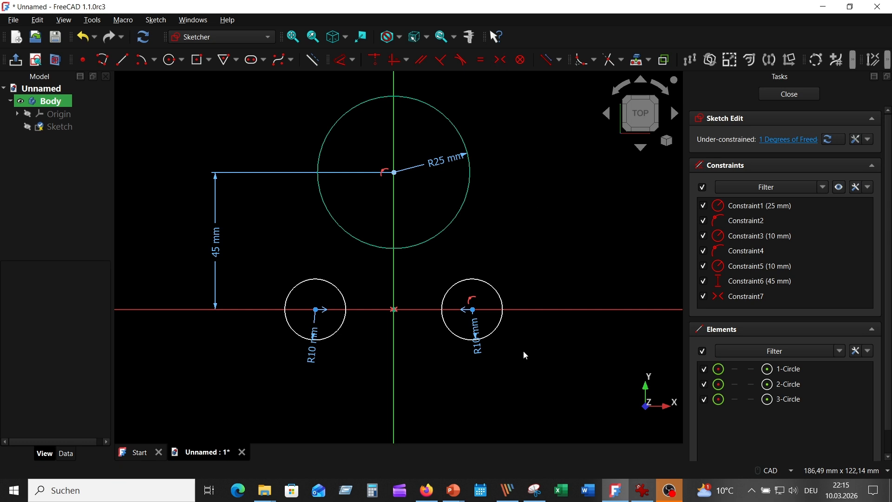
pyautogui.moveTo(478, 352); pyautogui.dragTo(483, 244)
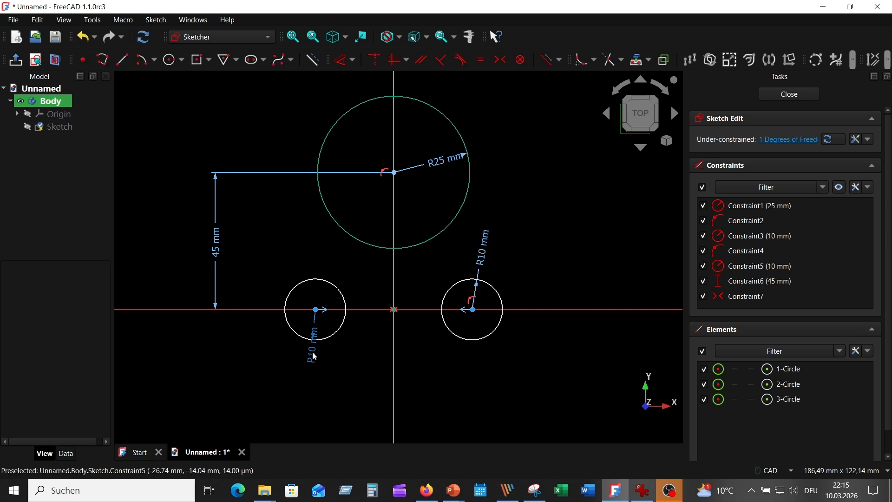
pyautogui.moveTo(313, 356); pyautogui.dragTo(288, 239)
# Step: Dimension the right 10 mm circle's centre at 22 mm horizontally from the vertical axis
pyautogui.click(341, 59)
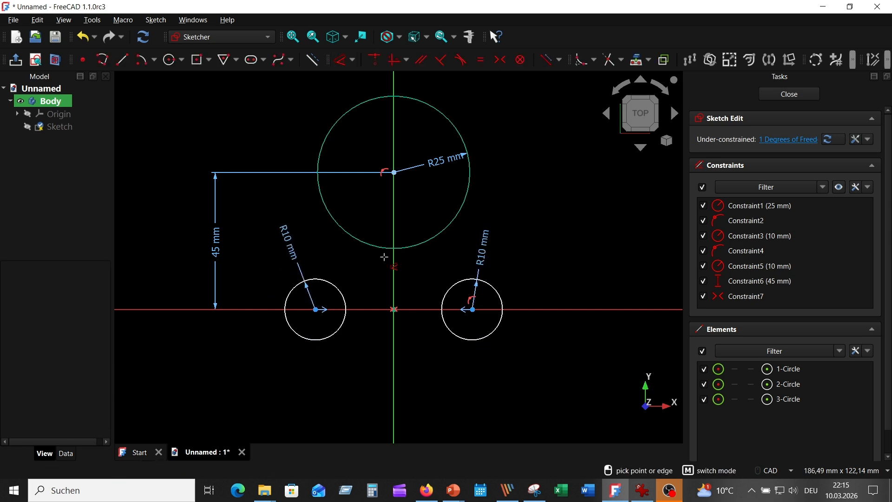
pyautogui.click(473, 309)
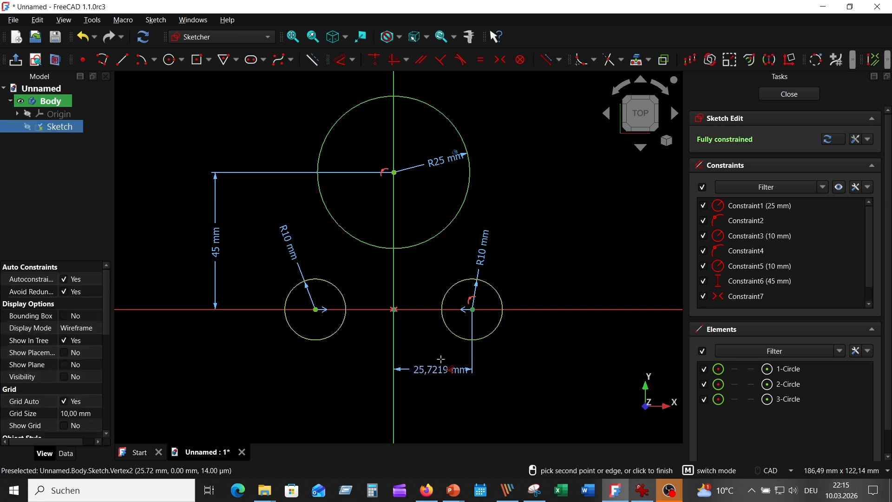
pyautogui.click(448, 380)
pyautogui.write('22')
pyautogui.press('Return')
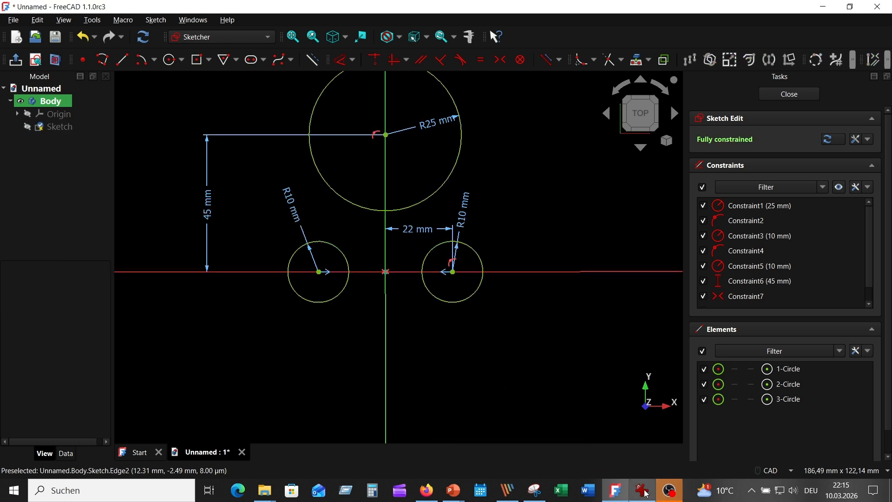
# Step: Check the reference drawing and add a circle of radius 25 mm centred on the vertical axis below the two small circles
pyautogui.click(644, 492)
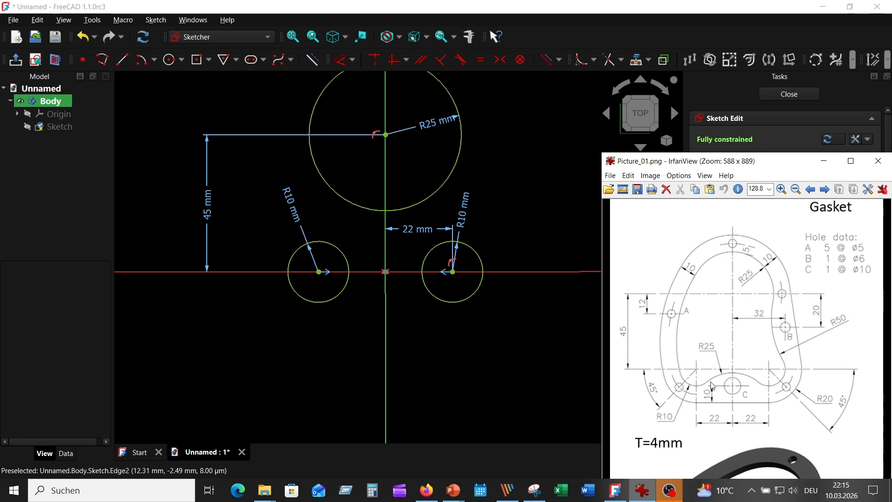
pyautogui.click(181, 85)
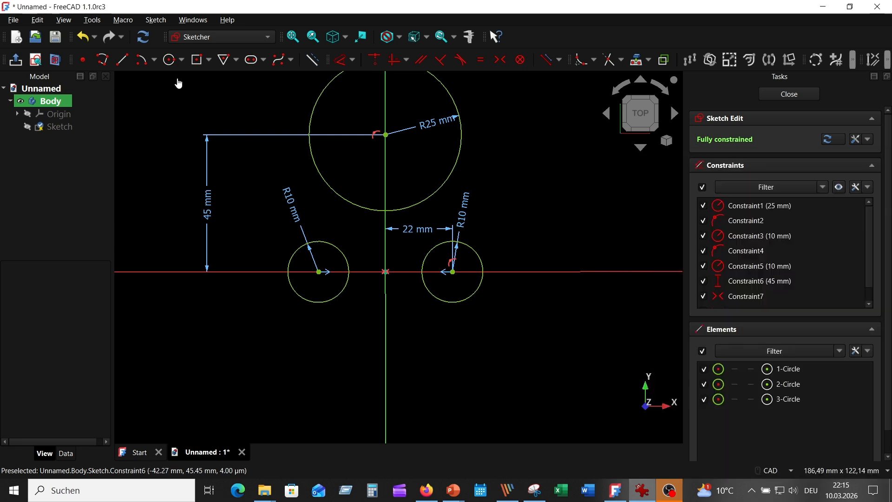
pyautogui.click(170, 59)
pyautogui.click(385, 399)
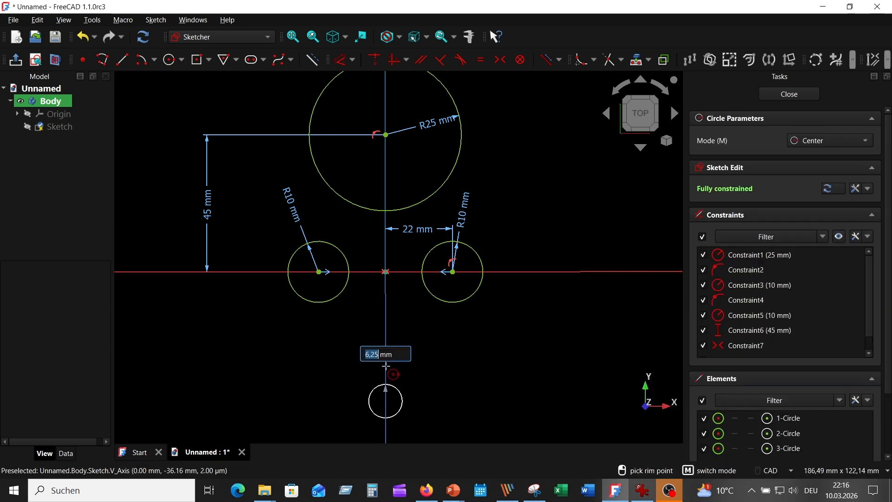
pyautogui.write('25')
pyautogui.press('Return')
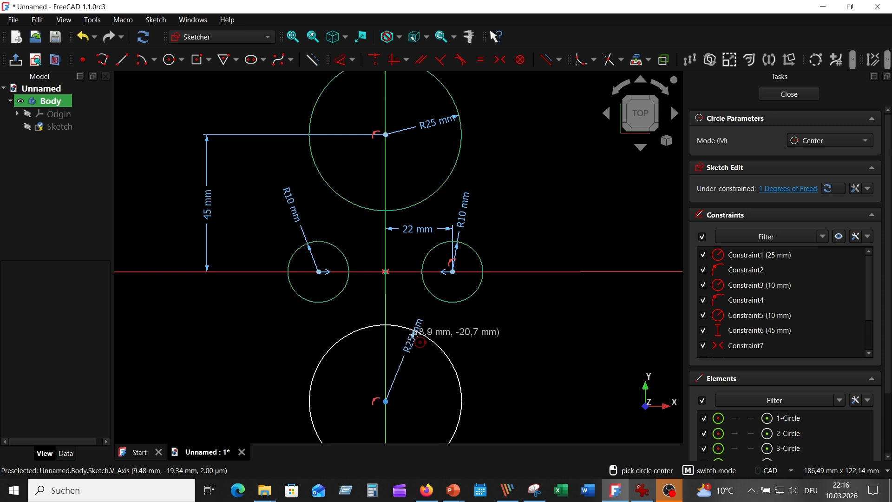
pyautogui.rightClick(498, 326)
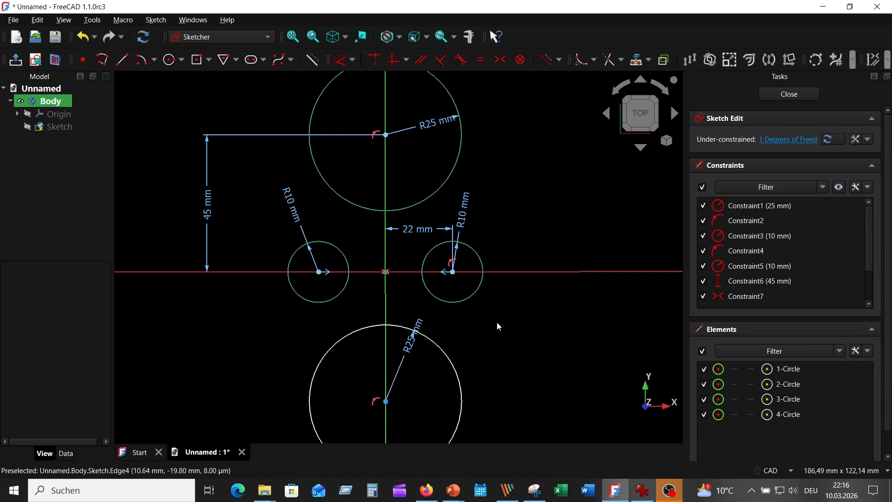
# Step: Constrain the lower 25 mm circle tangent to both 10 mm circles and move its radius label inside the circle
pyautogui.click(440, 344)
pyautogui.click(445, 299)
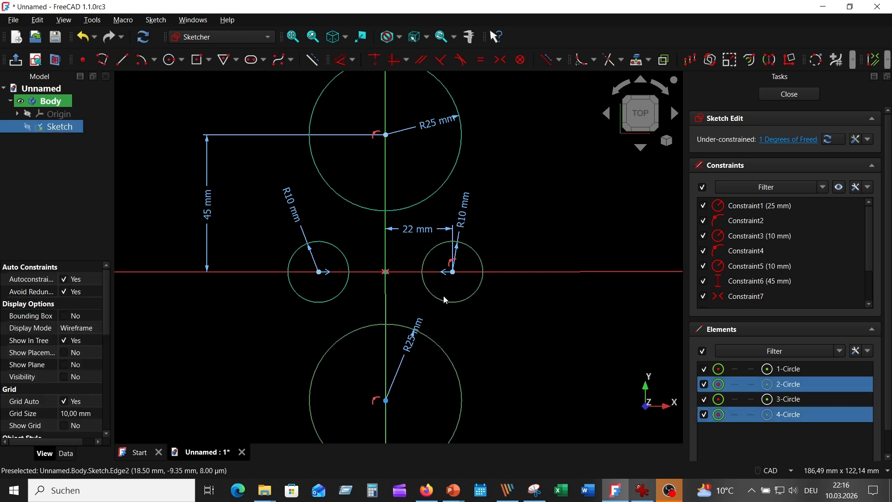
pyautogui.click(460, 60)
pyautogui.click(354, 285)
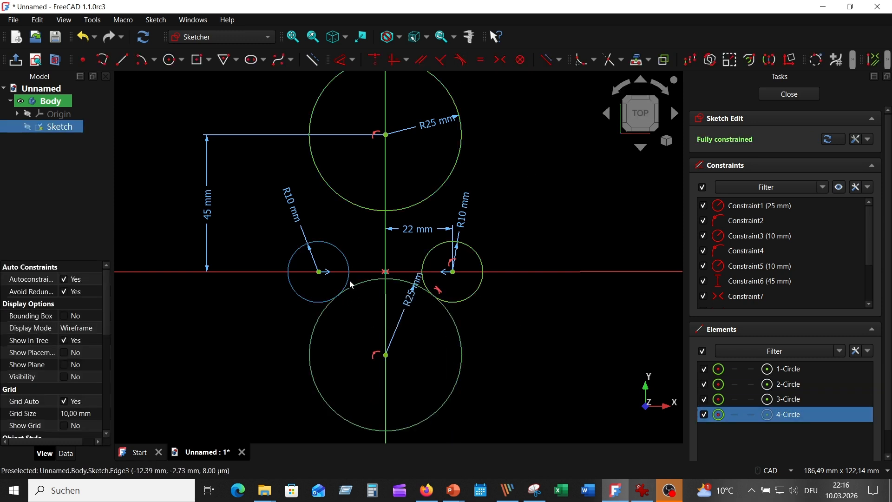
pyautogui.click(349, 278)
pyautogui.click(461, 60)
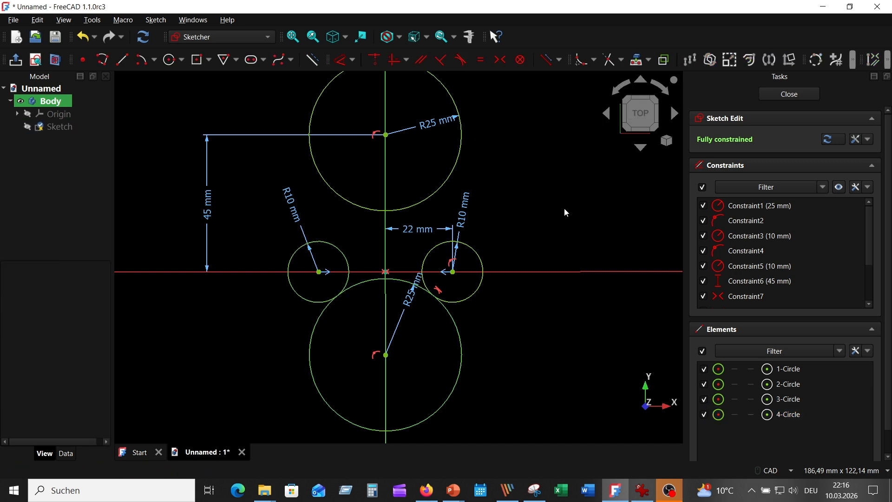
pyautogui.moveTo(418, 292); pyautogui.dragTo(395, 324)
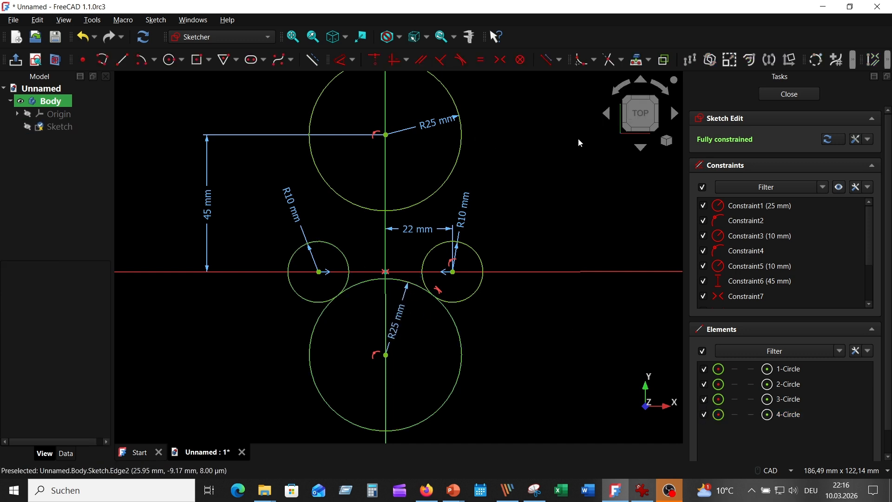
# Step: Trim away the lower part of the bottom 25 mm circle, keeping only the upper arc between the two small circles
pyautogui.click(608, 59)
pyautogui.click(445, 405)
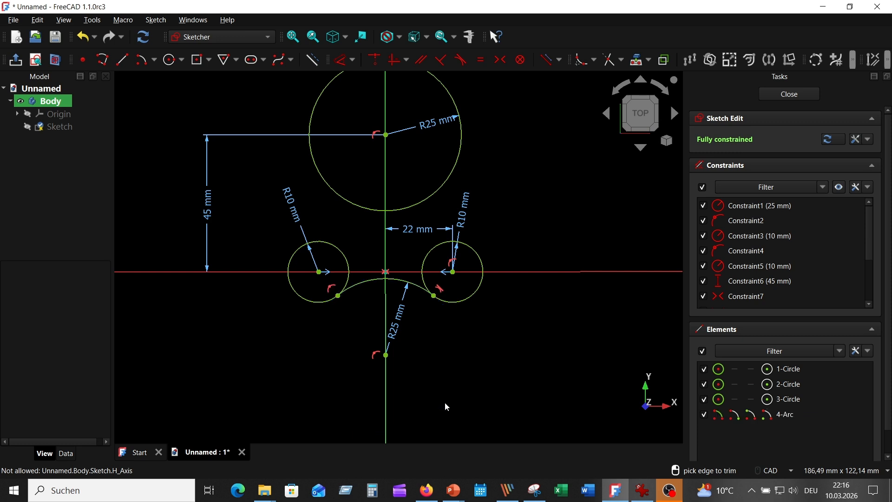
pyautogui.moveTo(513, 333); pyautogui.dragTo(504, 311, button='middle')
pyautogui.scroll(1, 525, 210)
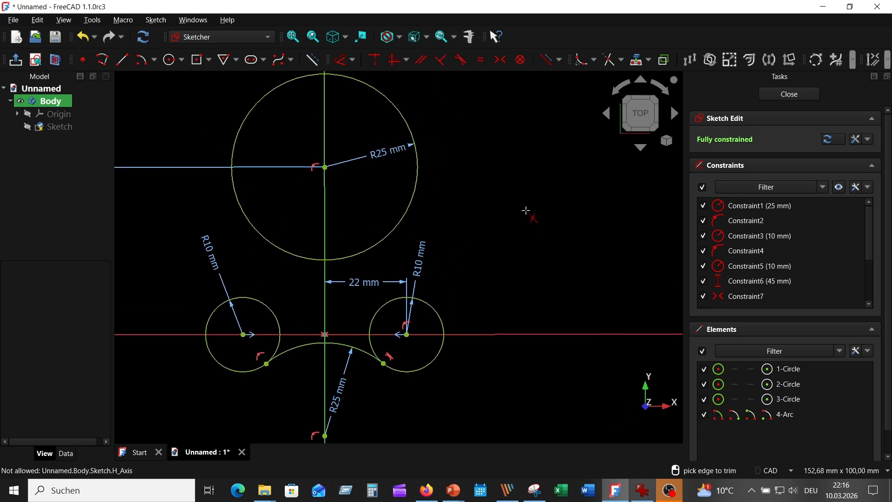
# Step: Check the reference drawing and sketch a large circle centred right of the vertical axis, its rim passing left of the existing circles
pyautogui.click(642, 490)
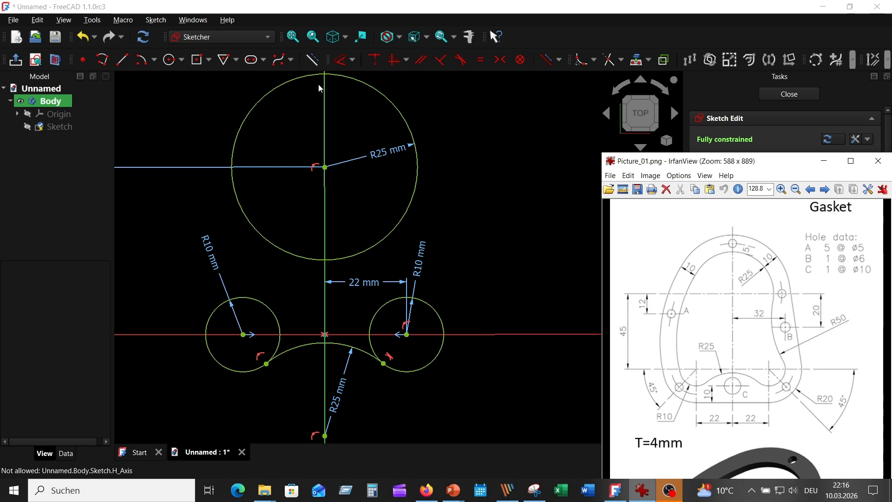
pyautogui.click(169, 60)
pyautogui.click(478, 226)
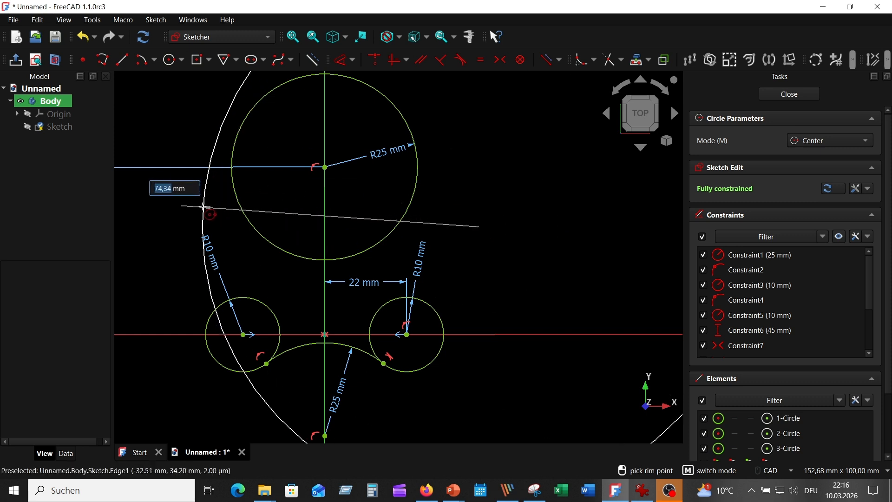
pyautogui.click(181, 217)
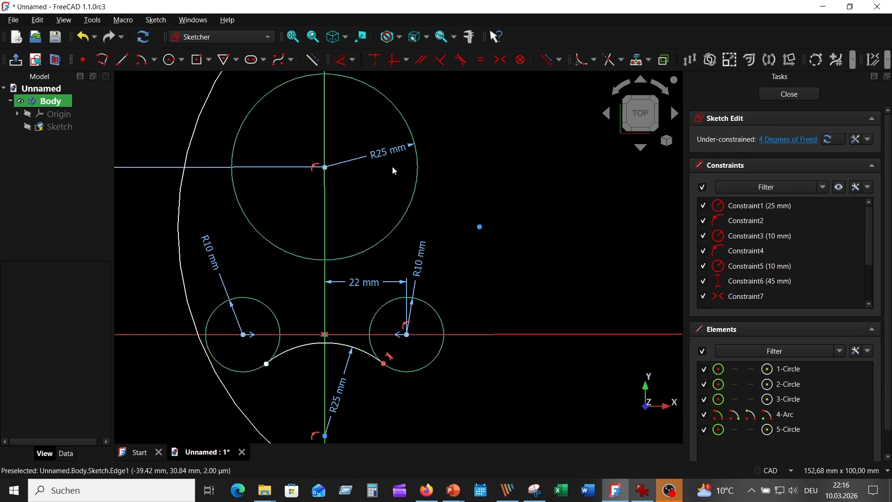
# Step: Constrain the large circle tangent to the left 10 mm circle and to the upper 25 mm circle
pyautogui.click(222, 383)
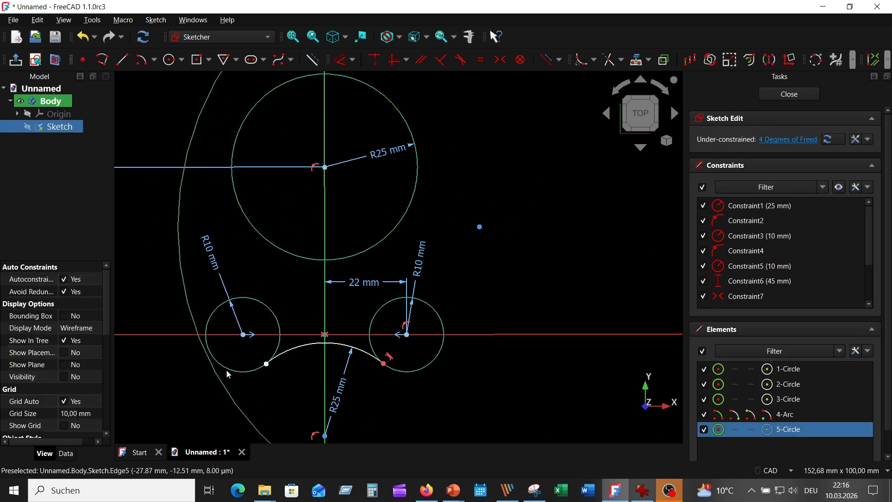
pyautogui.click(226, 369)
pyautogui.click(441, 59)
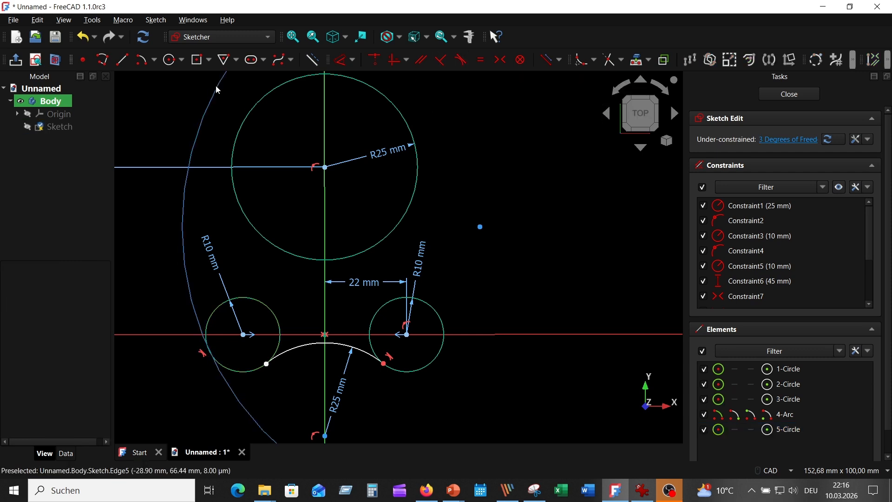
pyautogui.click(251, 112)
pyautogui.click(460, 60)
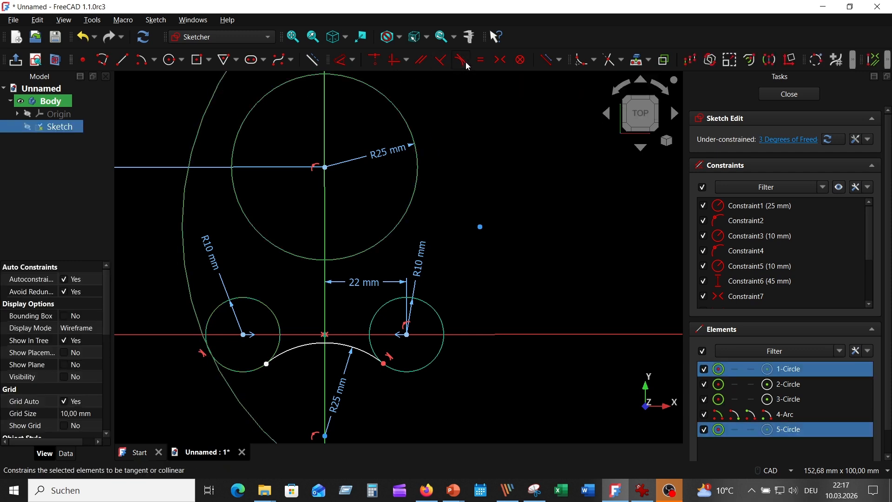
# Step: Trim away the right part of the large circle, keeping only the left arc between its two tangent points
pyautogui.scroll(-2, 472, 176)
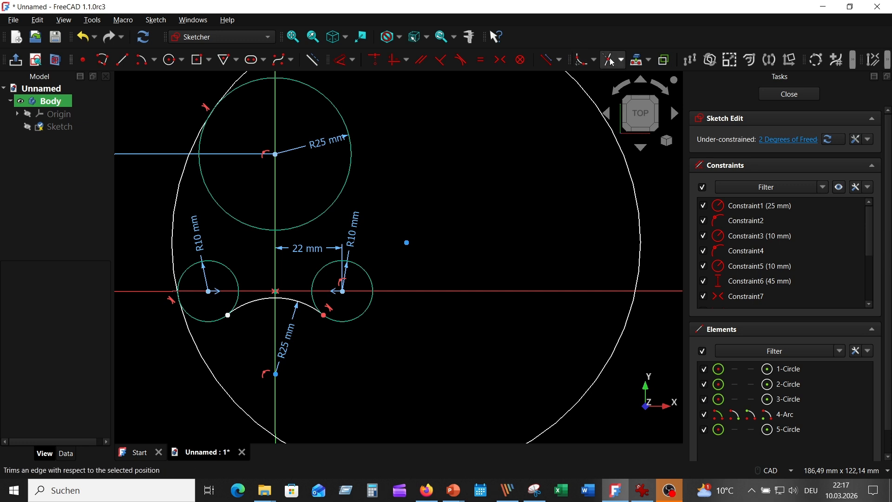
pyautogui.click(580, 60)
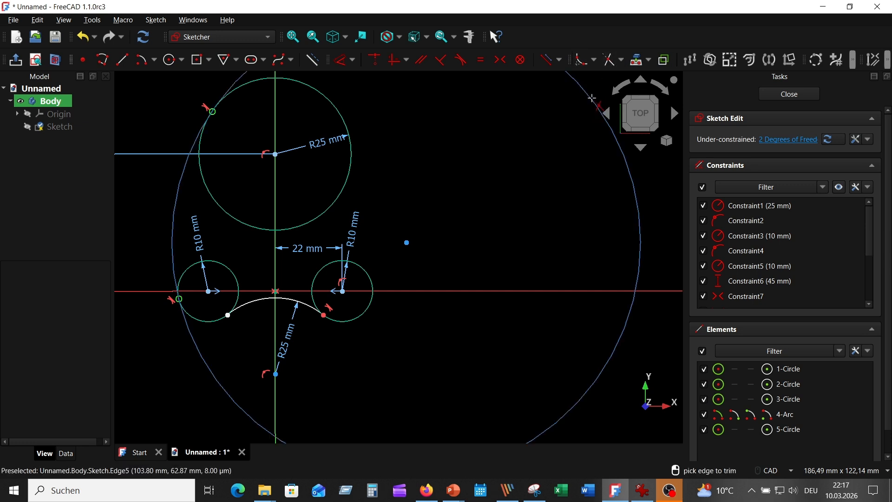
pyautogui.click(592, 98)
# Step: Check the reference drawing and add a circle of radius 50 mm centred to the right of the upper 25 mm circle
pyautogui.scroll(2, 456, 278)
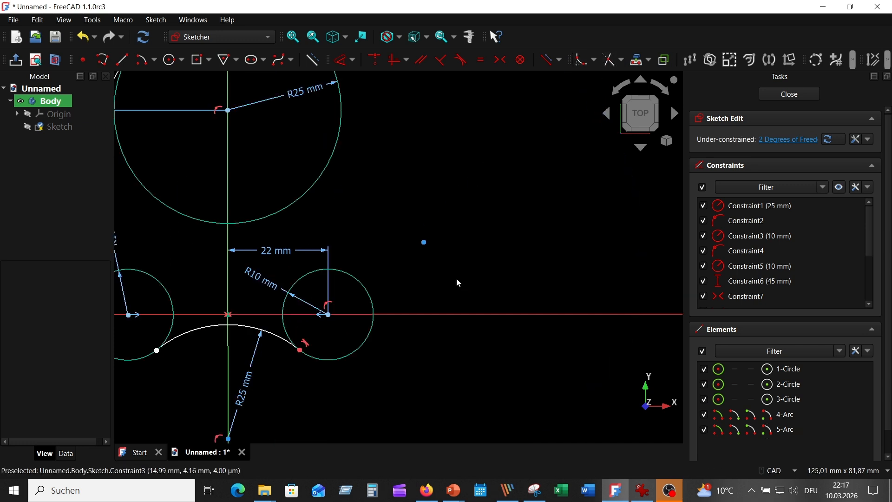
pyautogui.click(643, 490)
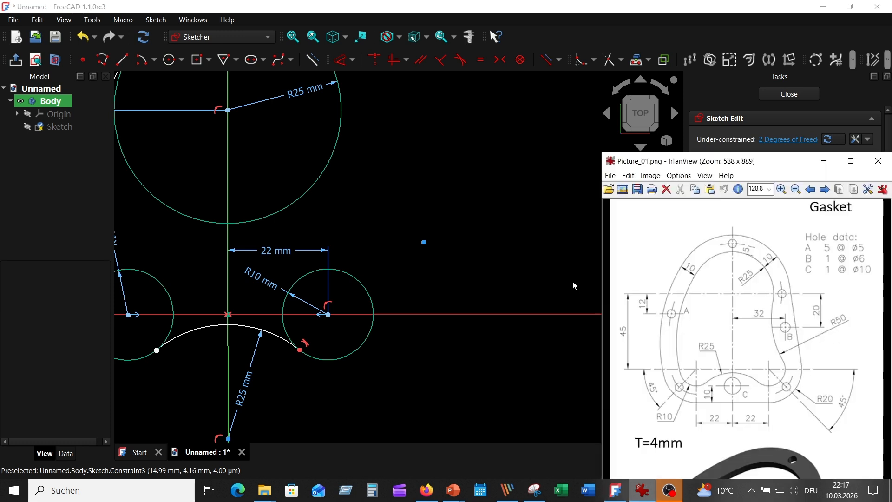
pyautogui.scroll(2, 472, 215)
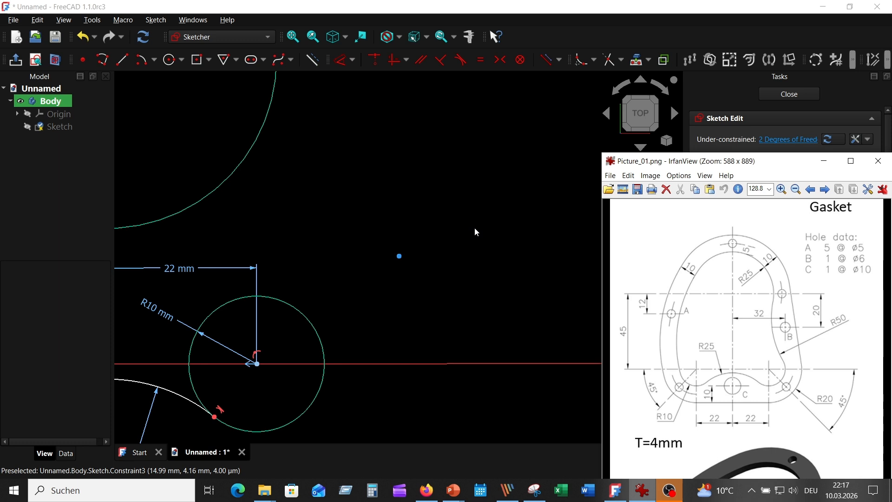
pyautogui.click(170, 59)
pyautogui.click(552, 181)
pyautogui.write('50')
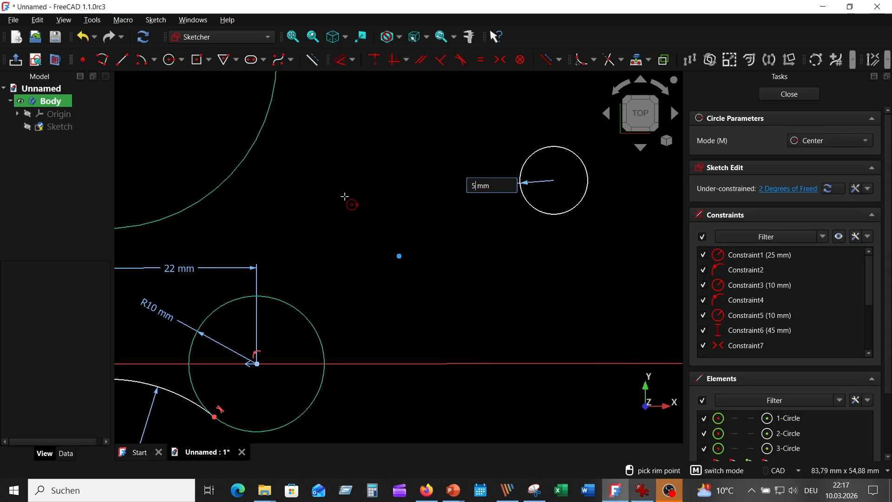
pyautogui.press('Return')
pyautogui.press('Escape')
# Step: Shift the 50 mm circle outward and constrain it tangent to the right 10 mm circle and the upper 25 mm circle
pyautogui.scroll(-2, 344, 225)
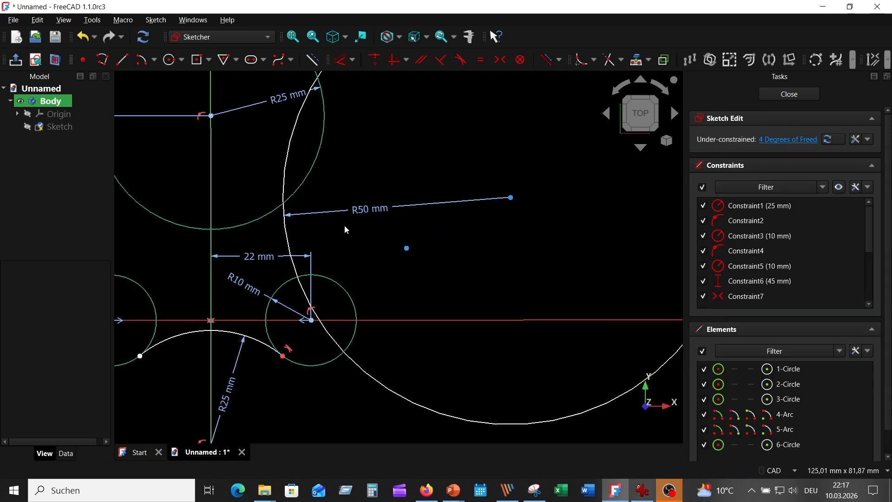
pyautogui.moveTo(327, 220); pyautogui.dragTo(337, 217)
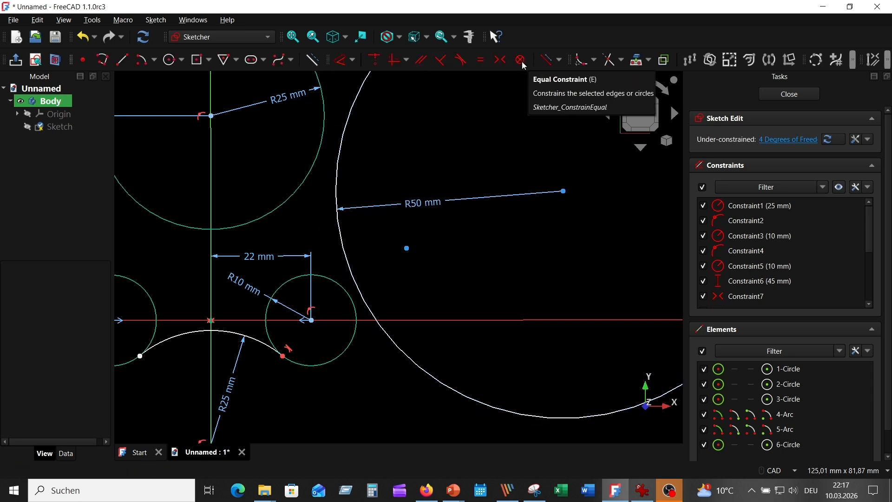
pyautogui.click(351, 275)
pyautogui.click(345, 288)
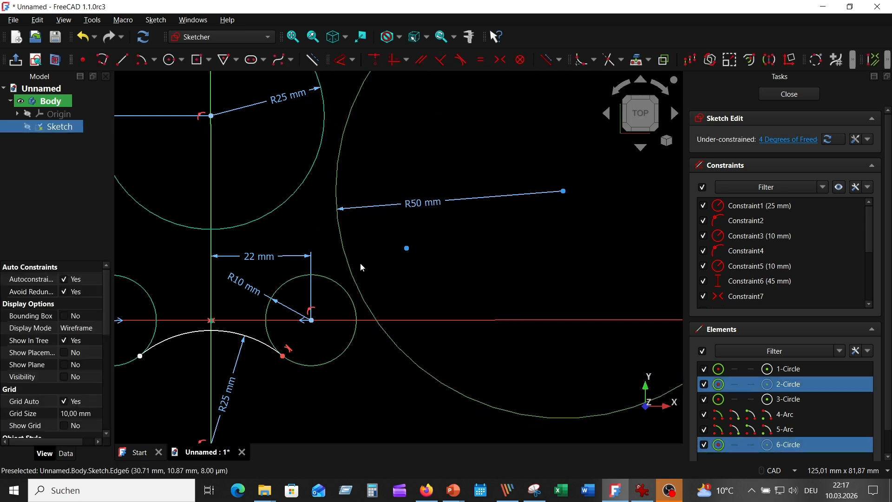
pyautogui.click(461, 60)
pyautogui.click(341, 119)
pyautogui.click(324, 114)
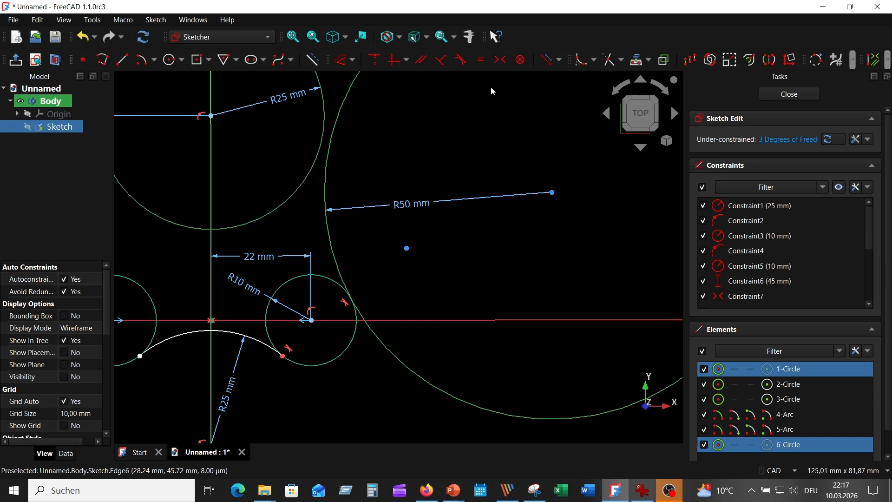
pyautogui.click(461, 60)
# Step: Trim away the outer part of the 50 mm circle, keeping only the concave arc between its two tangent points
pyautogui.scroll(-3, 450, 197)
pyautogui.moveTo(473, 223); pyautogui.dragTo(377, 252, button='middle')
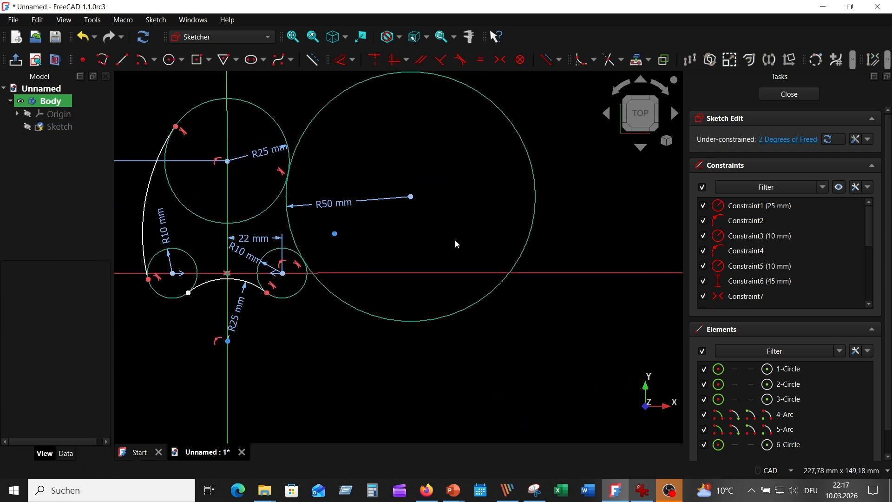
pyautogui.click(610, 62)
pyautogui.click(533, 163)
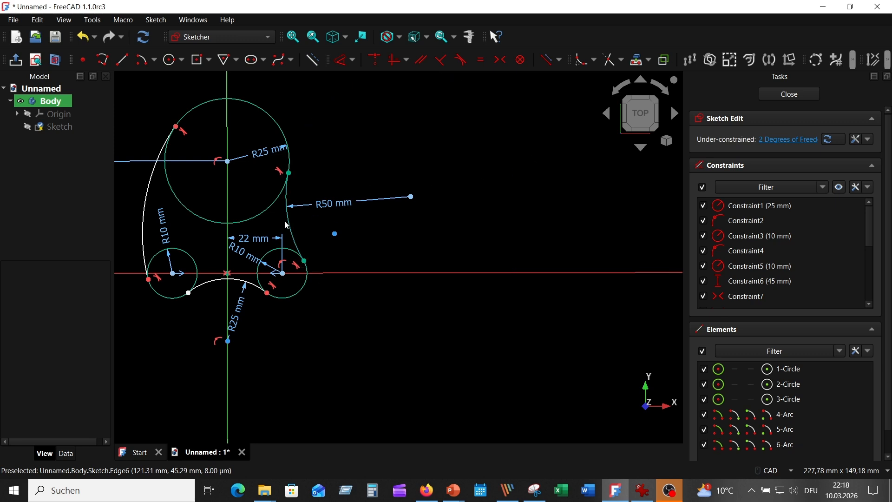
# Step: Trim the inner portions of the upper 25 mm circle and both 10 mm circles, and move the 45 mm dimension closer to the contour
pyautogui.click(251, 217)
pyautogui.click(196, 253)
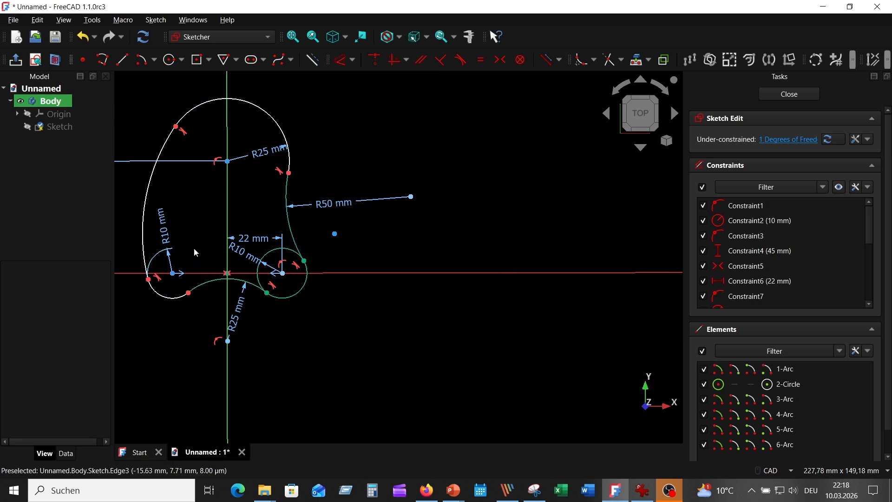
pyautogui.click(266, 256)
pyautogui.moveTo(354, 303)
pyautogui.mouseDown(button='middle')
pyautogui.moveTo(542, 305)
pyautogui.moveTo(518, 315)
pyautogui.mouseUp(button='middle')
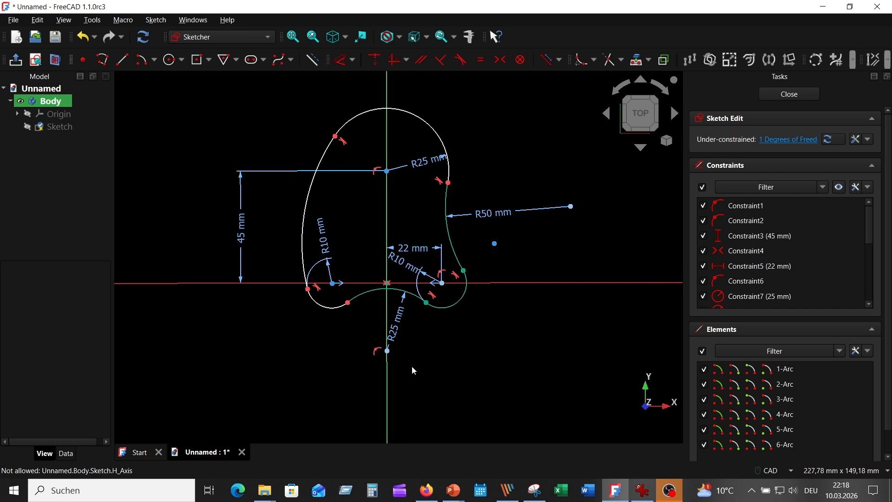
pyautogui.moveTo(239, 230); pyautogui.dragTo(258, 221)
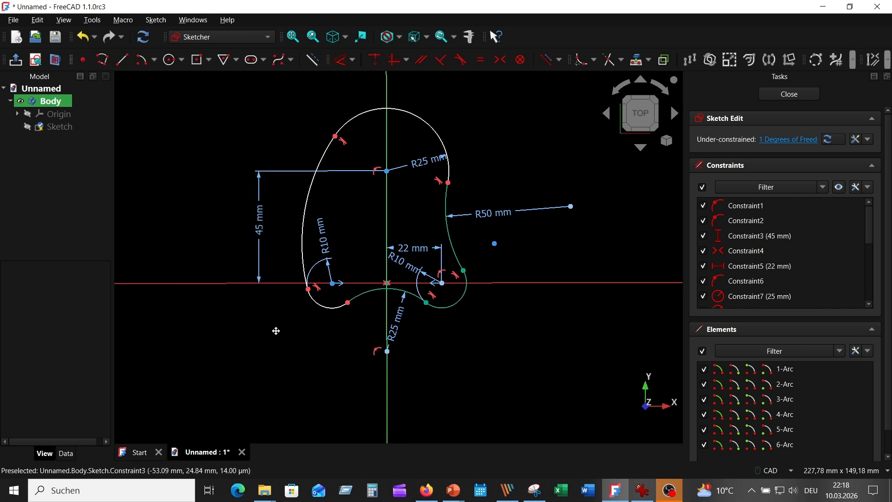
pyautogui.moveTo(274, 330); pyautogui.dragTo(193, 263, button='middle')
pyautogui.click(368, 238)
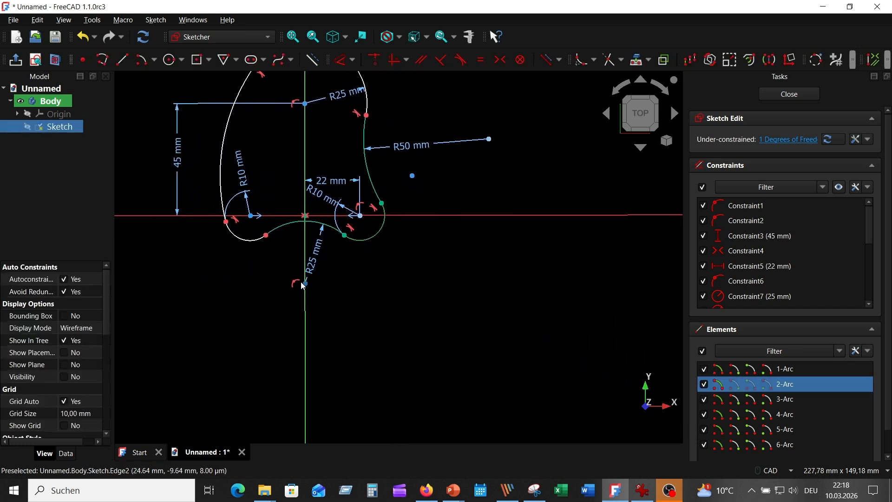
pyautogui.click(246, 239)
pyautogui.click(481, 63)
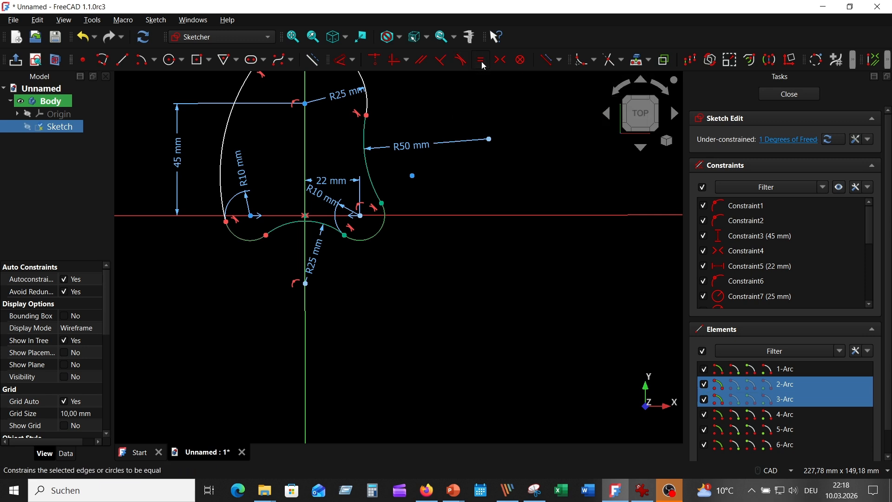
# Step: Constrain the bottom 25 mm arc tangent to the left 10 mm arc at their shared endpoint
pyautogui.moveTo(459, 184); pyautogui.dragTo(480, 228, button='middle')
pyautogui.scroll(1, 271, 319)
pyautogui.click(297, 272)
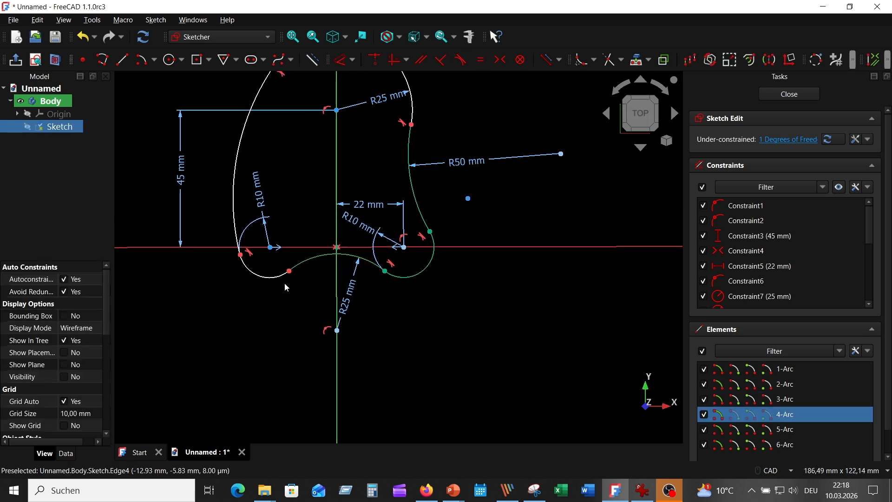
pyautogui.click(282, 274)
pyautogui.click(462, 60)
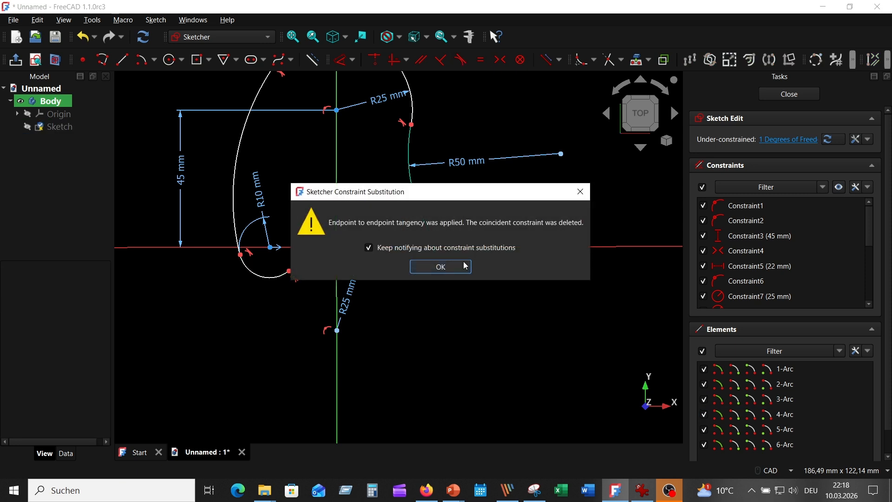
pyautogui.click(439, 265)
# Step: Dimension the large left arc with a radius of 76.93 mm, placing the label inside the contour
pyautogui.moveTo(470, 256)
pyautogui.mouseDown(button='middle')
pyautogui.moveTo(474, 347)
pyautogui.moveTo(482, 293)
pyautogui.mouseUp(button='middle')
pyautogui.click(344, 60)
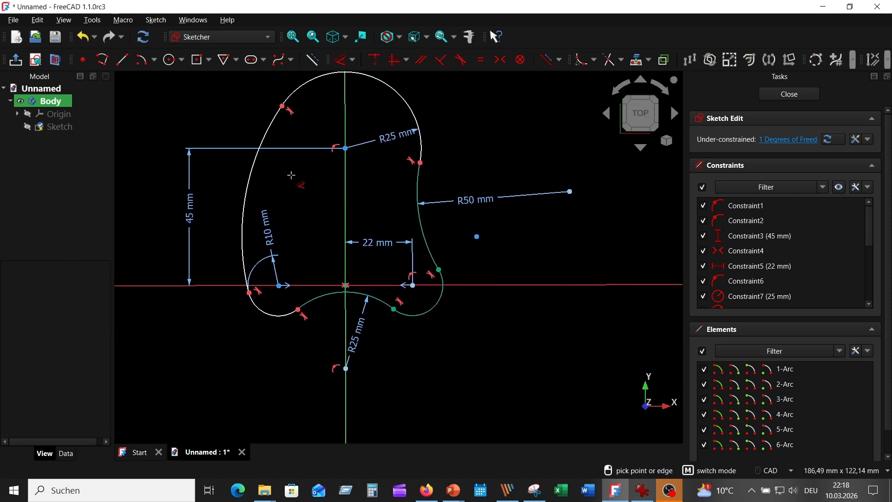
pyautogui.click(253, 178)
pyautogui.click(279, 182)
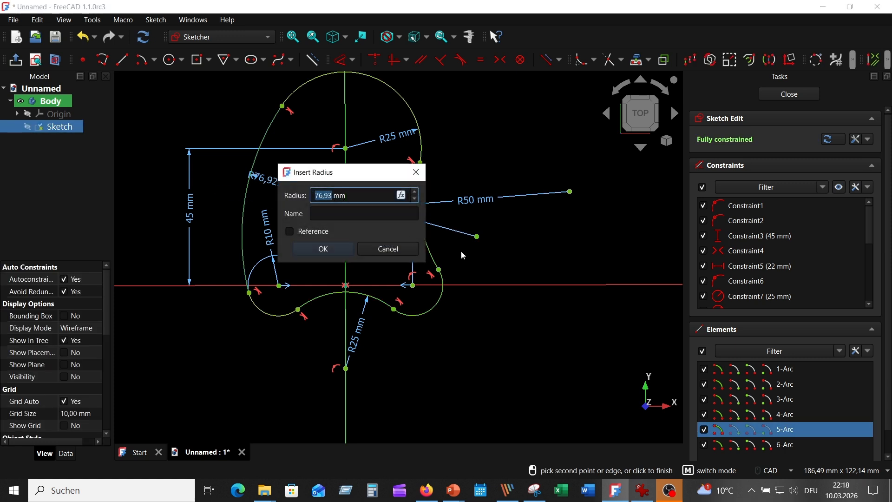
pyautogui.click(379, 248)
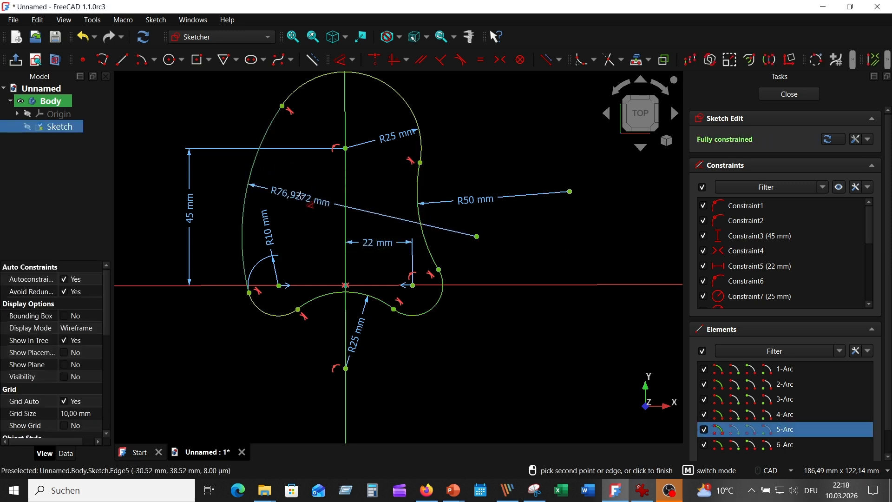
pyautogui.doubleClick(301, 197)
pyautogui.write('76,93')
pyautogui.click(345, 260)
pyautogui.moveTo(544, 242); pyautogui.dragTo(554, 258, button='middle')
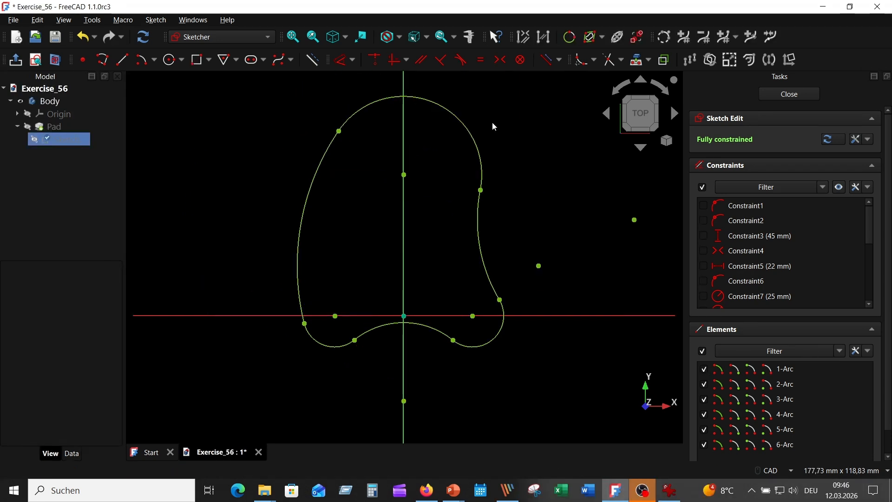
# Step: Check the reference drawing and offset the contour's top arc and large left arc together by 10 mm in Arc mode
pyautogui.click(670, 491)
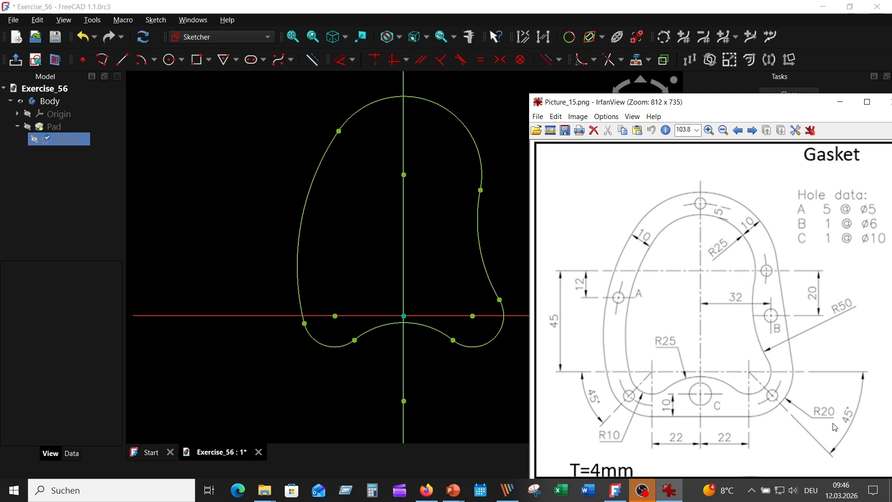
pyautogui.click(247, 182)
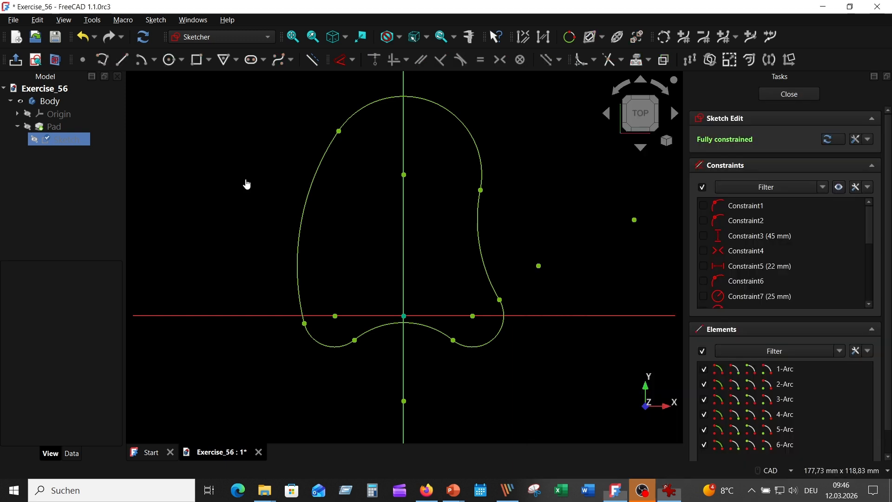
pyautogui.click(363, 108)
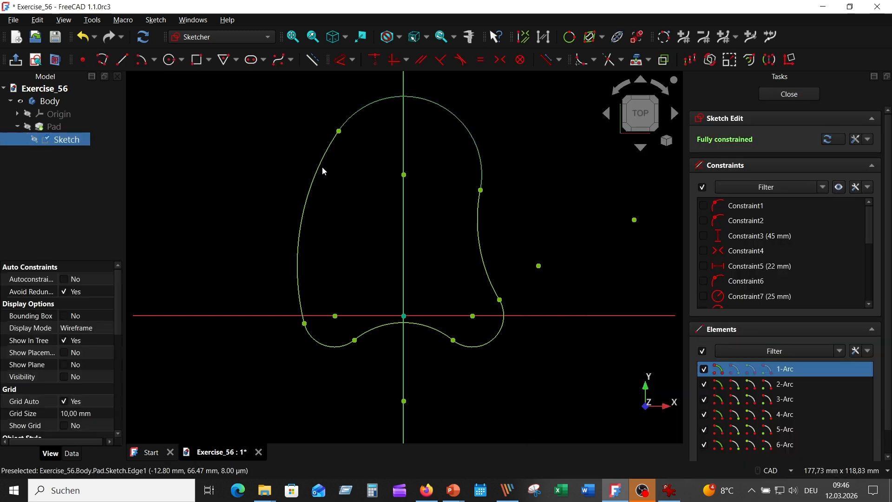
pyautogui.click(319, 176)
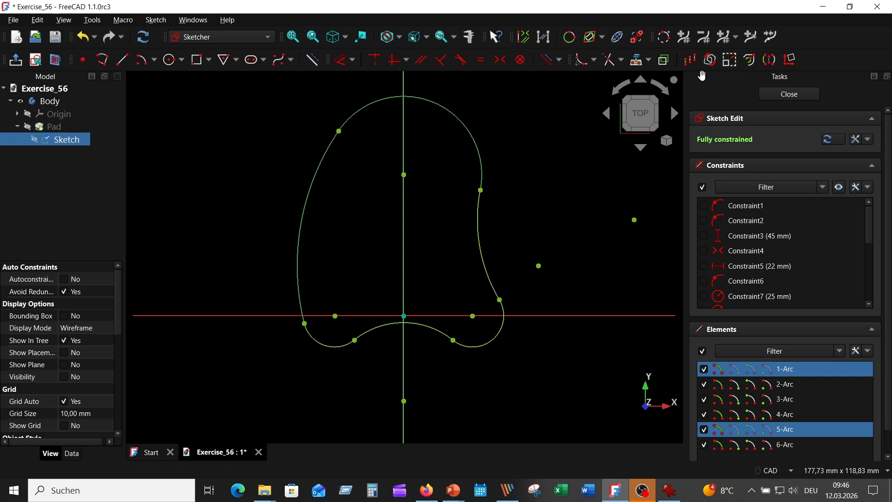
pyautogui.click(748, 59)
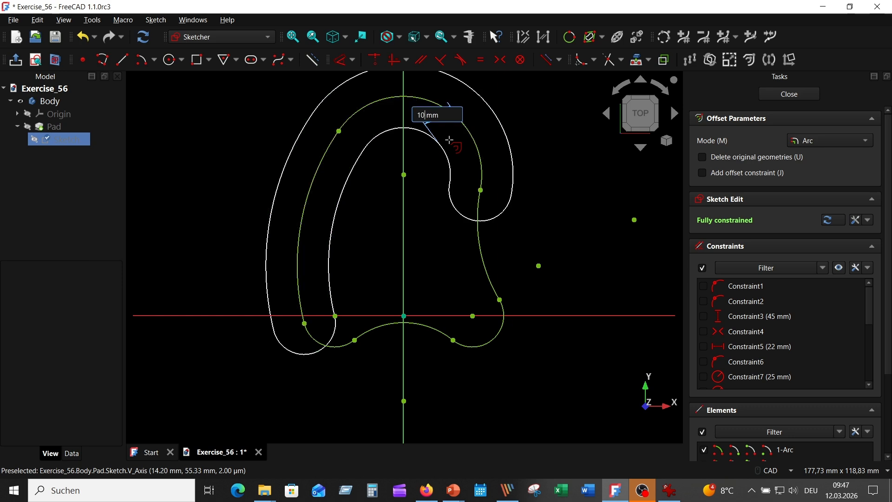
pyautogui.click(449, 139)
pyautogui.rightClick(572, 221)
# Step: Apply the 10 mm offset and delete its inner arcs and rounded end caps, keeping only the outer top and left arcs
pyautogui.click(507, 221)
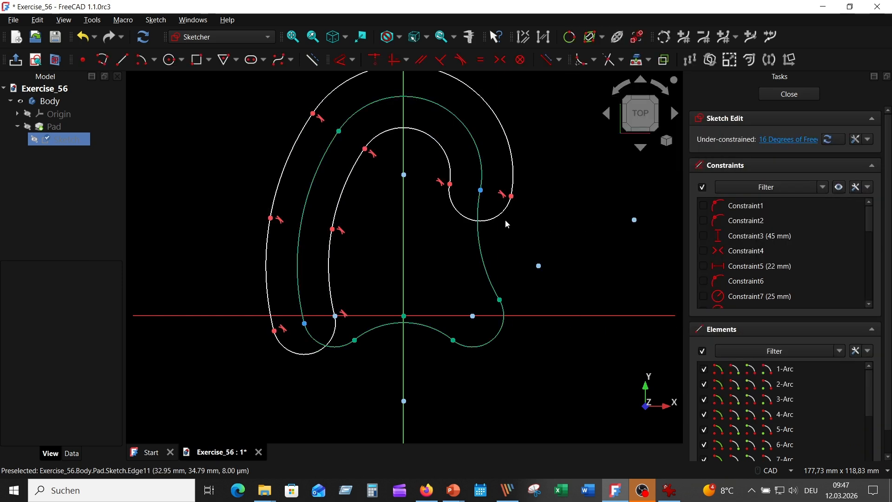
pyautogui.click(488, 220)
pyautogui.press('Delete')
pyautogui.click(447, 151)
pyautogui.press('Delete')
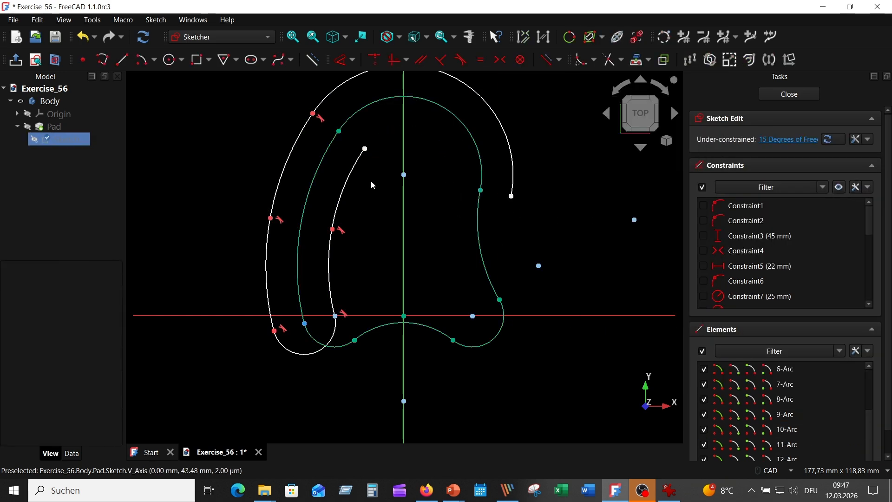
pyautogui.click(347, 183)
pyautogui.press('Delete')
pyautogui.click(330, 258)
pyautogui.press('Delete')
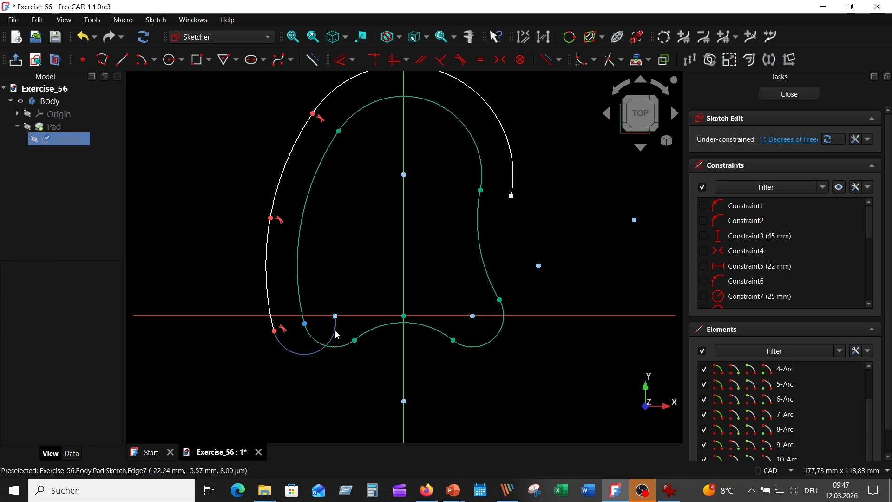
pyautogui.click(287, 346)
pyautogui.press('Delete')
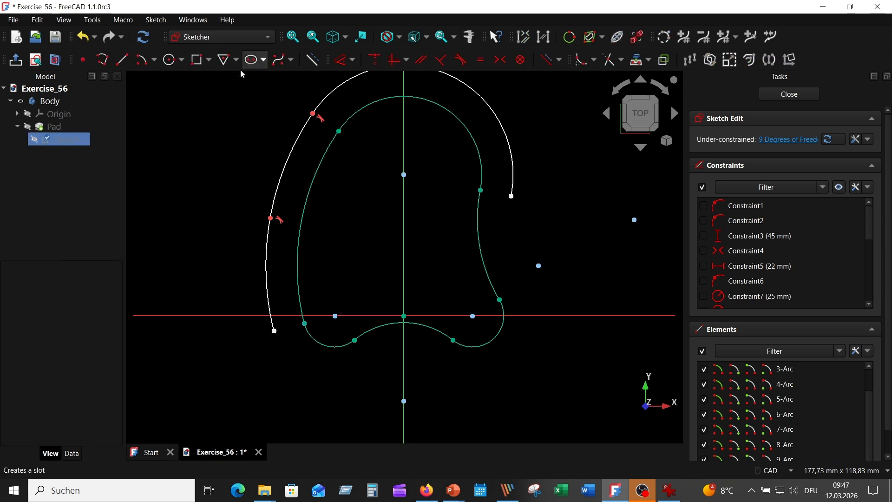
# Step: Draw two circles of 20 mm radius centred on the centres of the two lower 10 mm arcs
pyautogui.click(170, 60)
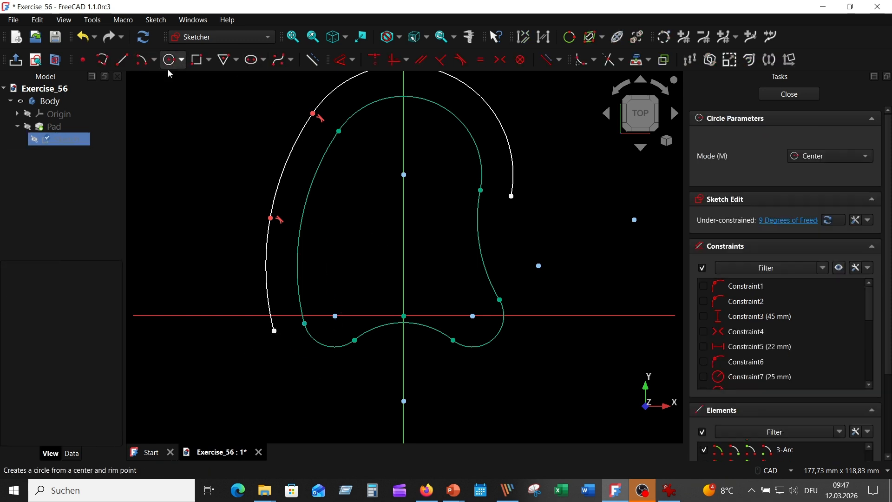
pyautogui.click(334, 316)
pyautogui.write('20')
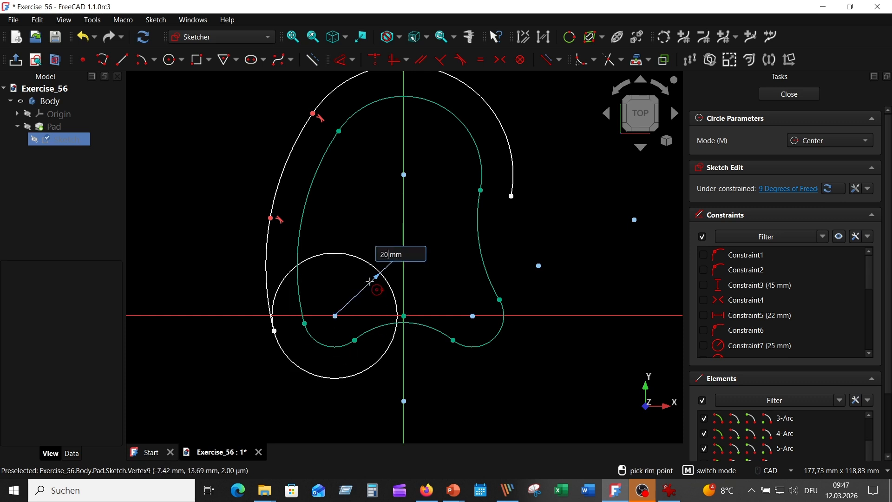
pyautogui.press('Return')
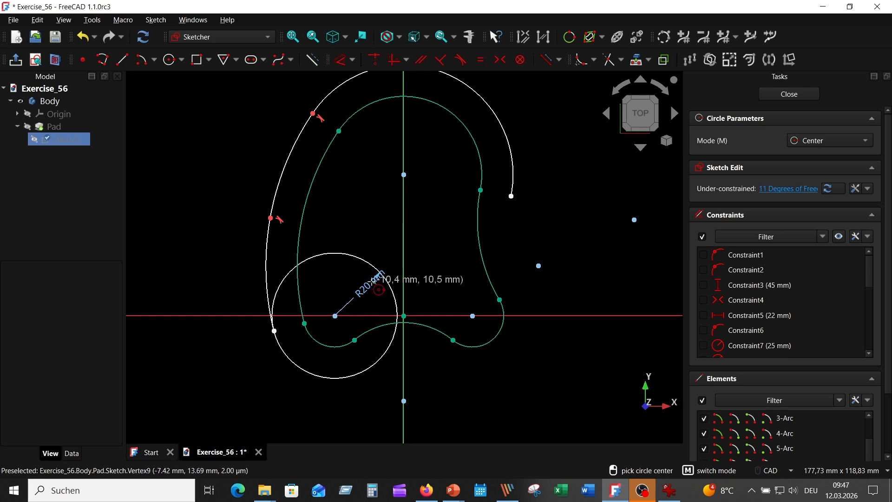
pyautogui.click(472, 316)
pyautogui.write('2')
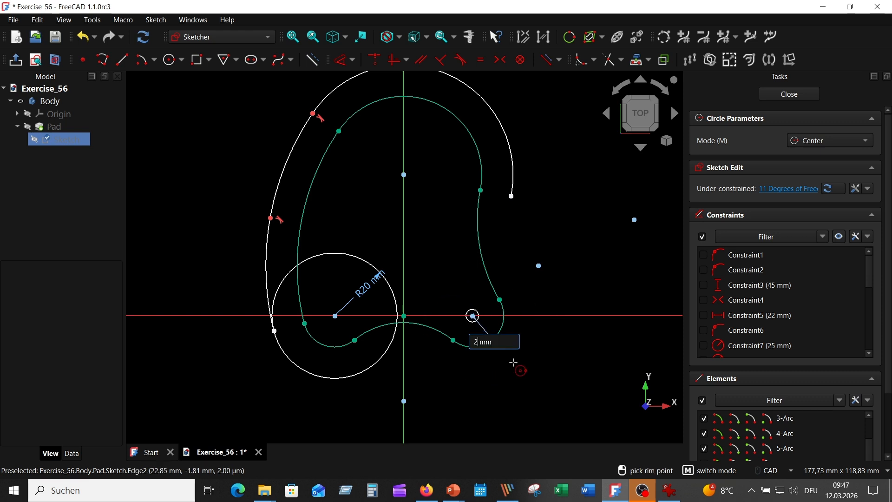
pyautogui.write('0')
pyautogui.press('Return')
pyautogui.press('Escape')
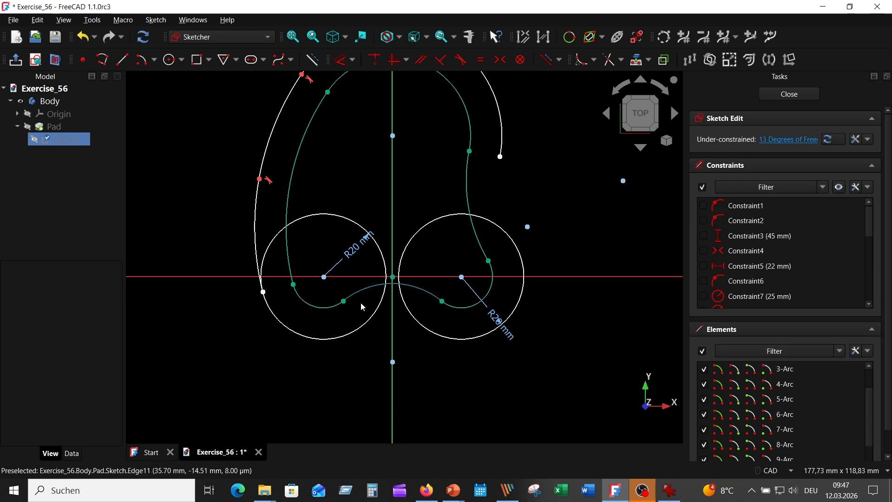
# Step: Constrain both 20 mm circle centres coincident with the matching lower arc centres, and move their radius labels into the circles' upper halves
pyautogui.moveTo(330, 337); pyautogui.dragTo(330, 352)
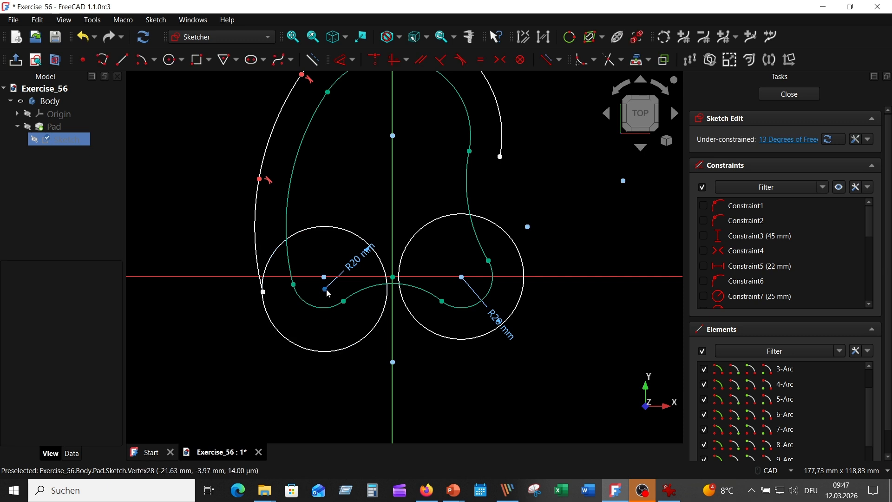
pyautogui.click(324, 288)
pyautogui.click(324, 277)
pyautogui.click(374, 60)
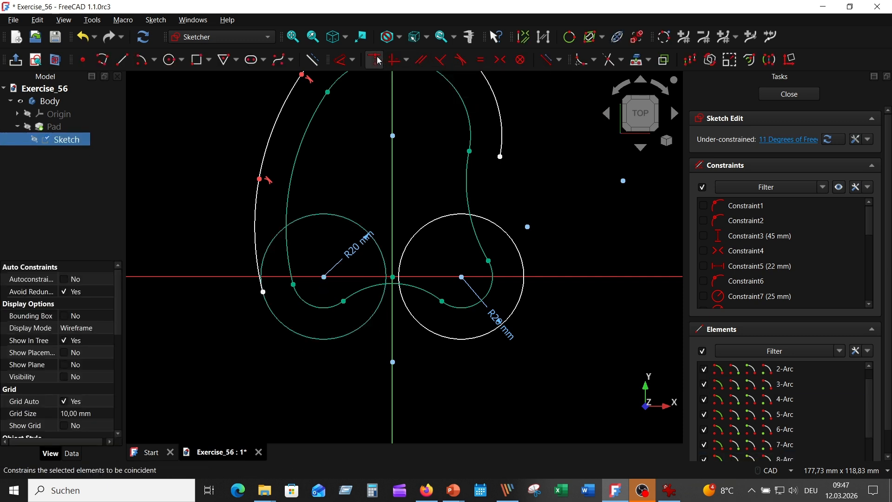
pyautogui.moveTo(461, 277); pyautogui.dragTo(467, 285)
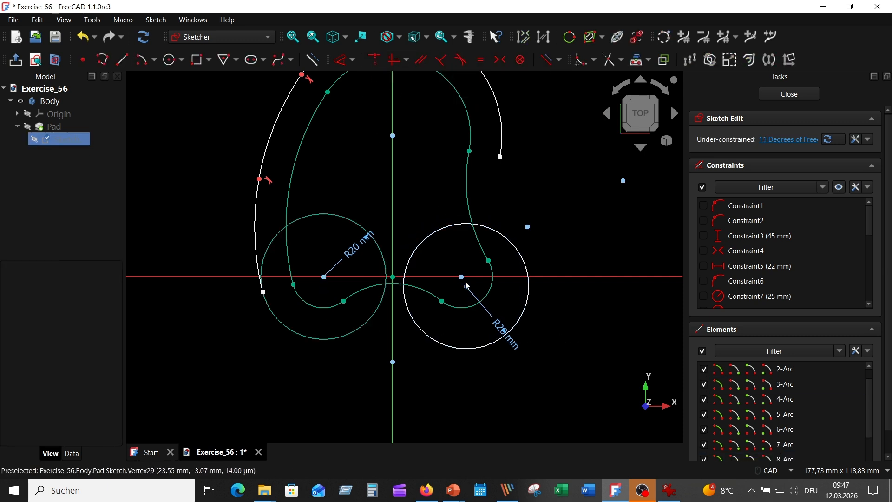
pyautogui.click(467, 285)
pyautogui.click(466, 278)
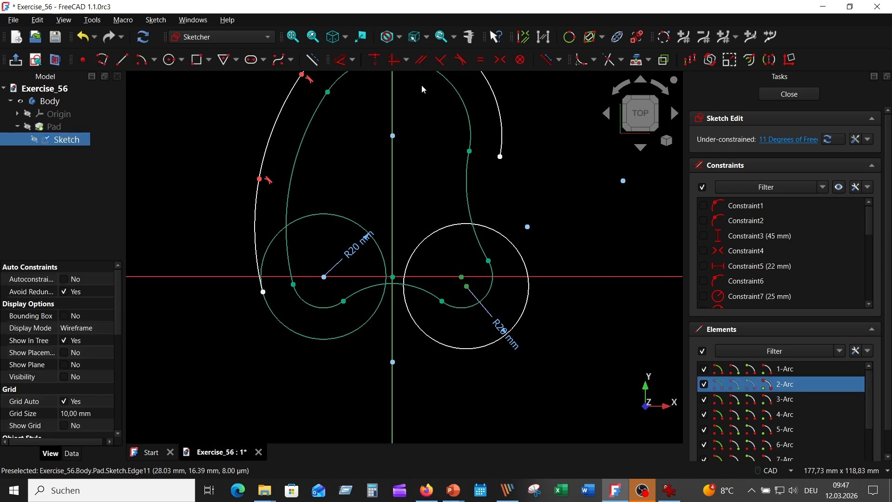
pyautogui.click(374, 59)
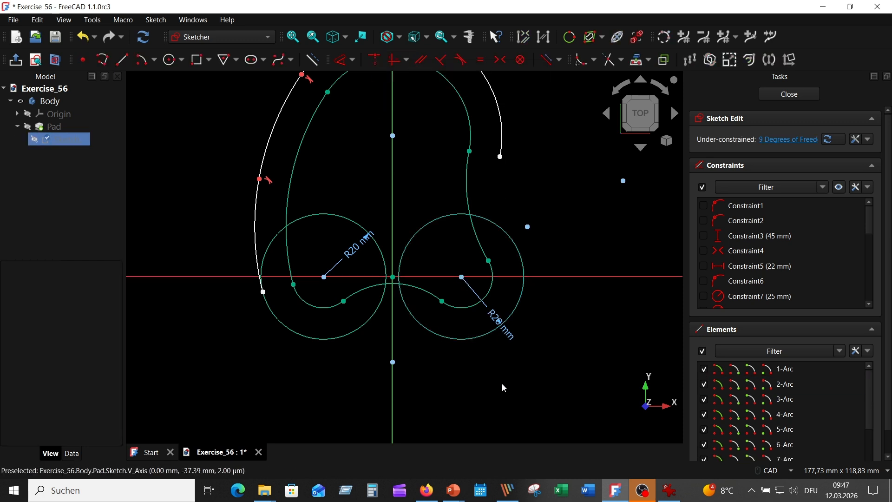
pyautogui.moveTo(498, 321); pyautogui.dragTo(449, 246)
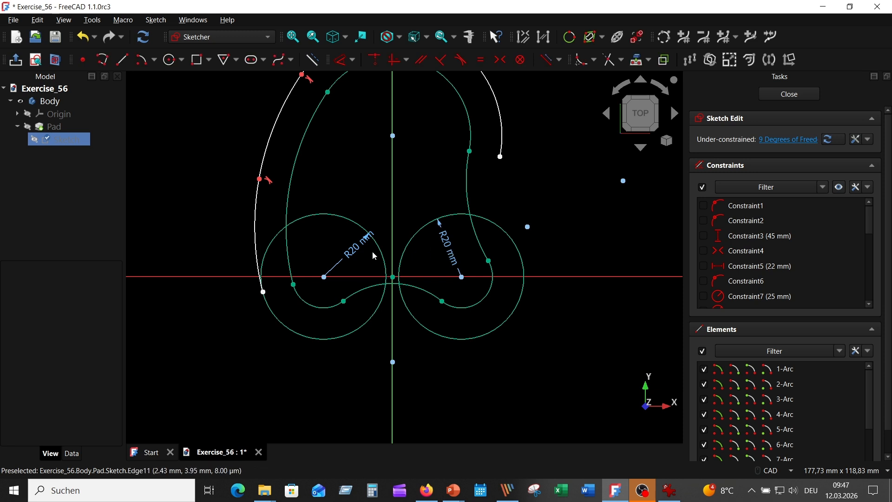
pyautogui.moveTo(358, 245); pyautogui.dragTo(331, 241)
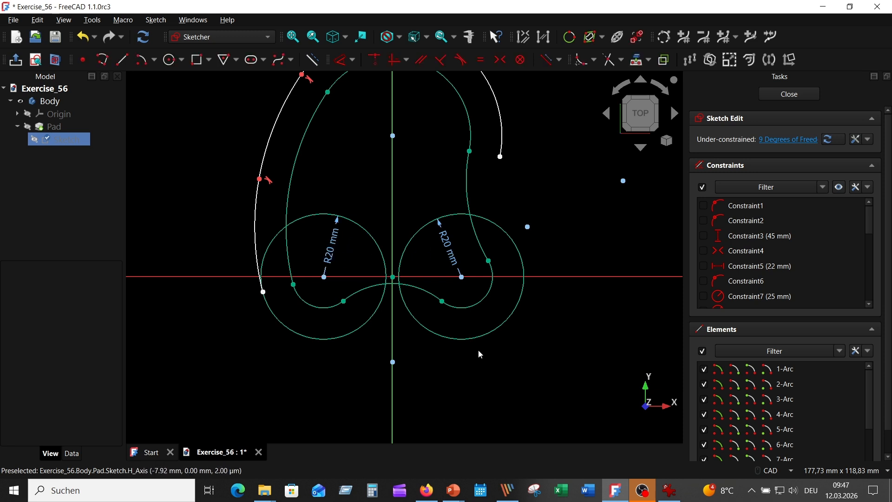
# Step: Draw a line below the two 20 mm circles and constrain it tangent to both of them
pyautogui.click(122, 60)
pyautogui.click(290, 380)
pyautogui.click(552, 335)
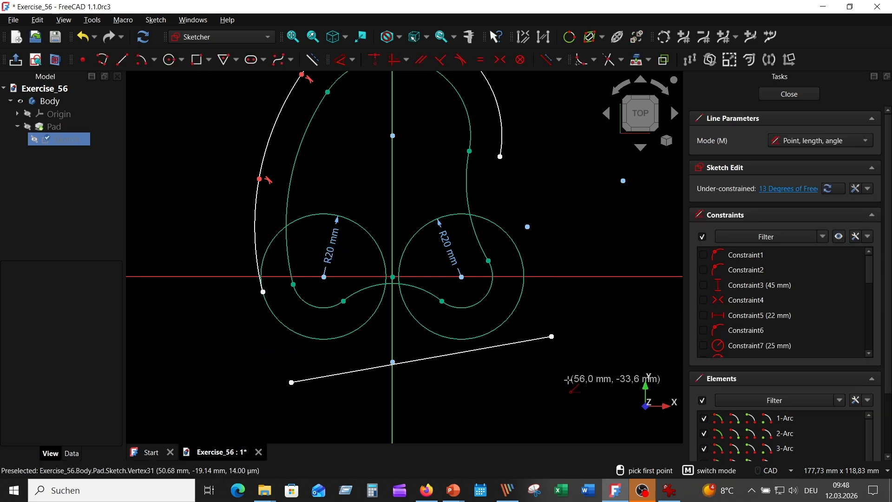
pyautogui.rightClick(557, 367)
pyautogui.click(508, 329)
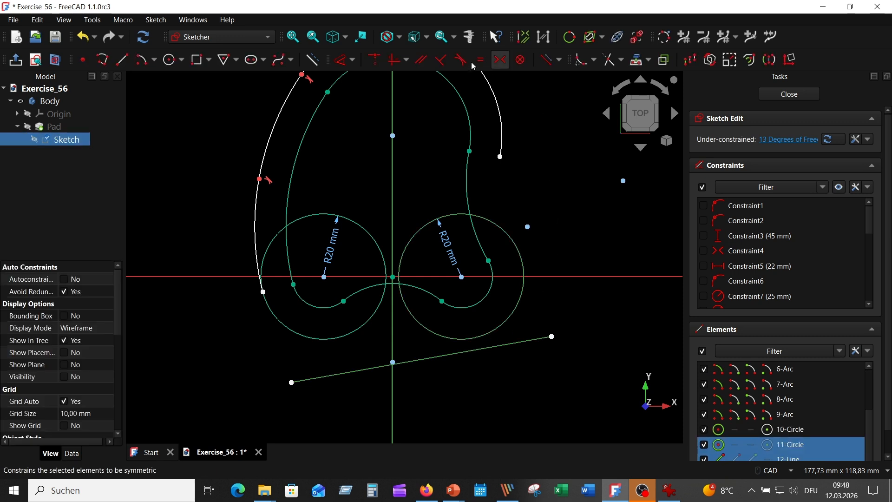
pyautogui.click(460, 59)
pyautogui.click(334, 338)
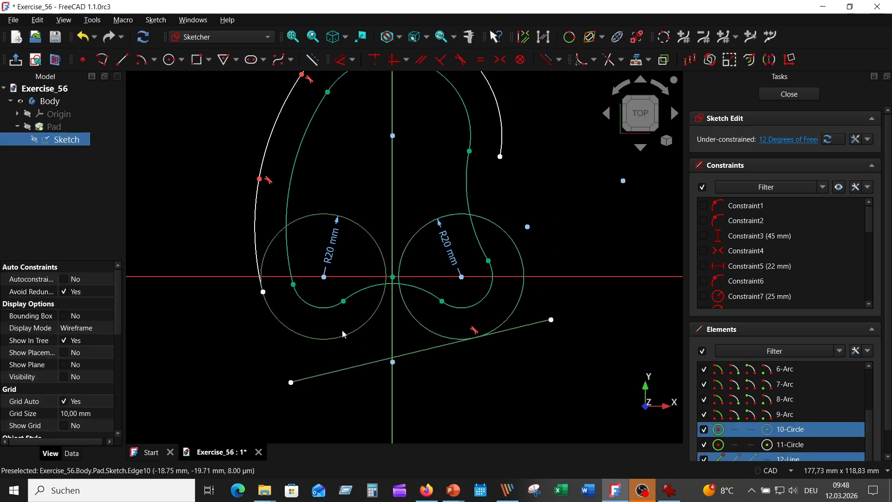
pyautogui.click(461, 61)
# Step: Trim the bottom line's overhanging ends and the unneeded inner portions of both 20 mm circles
pyautogui.scroll(2, 473, 374)
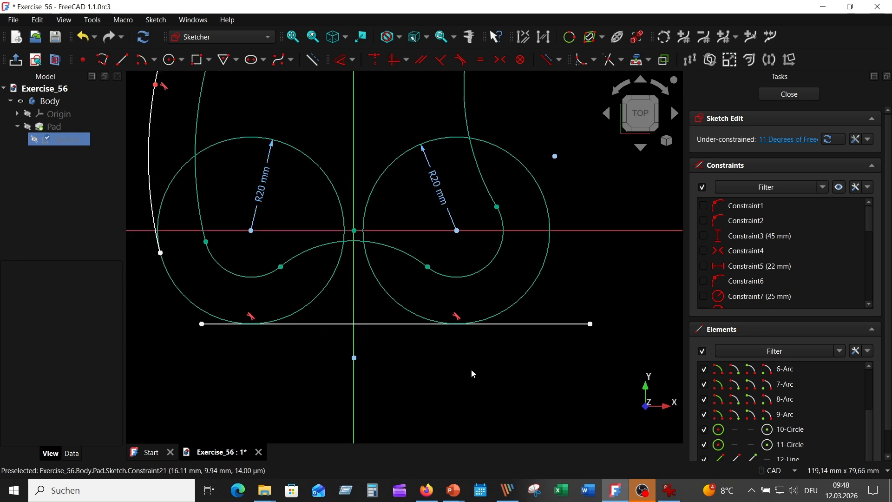
pyautogui.click(610, 60)
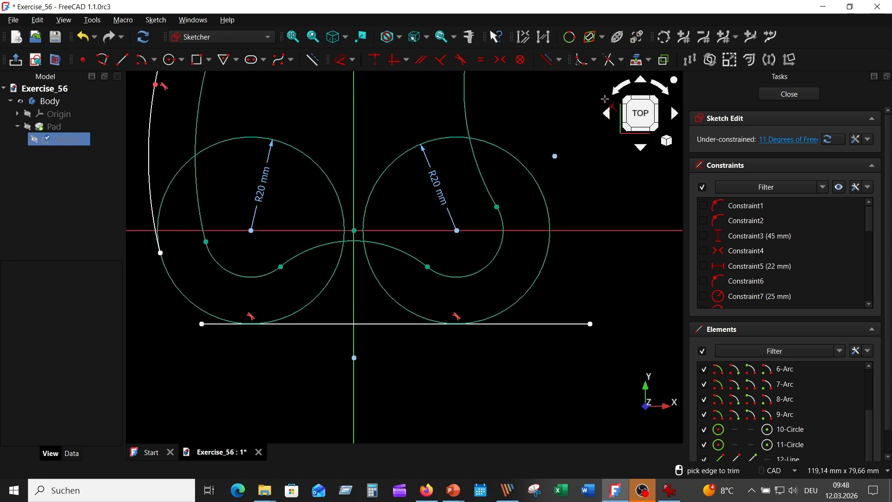
pyautogui.click(560, 325)
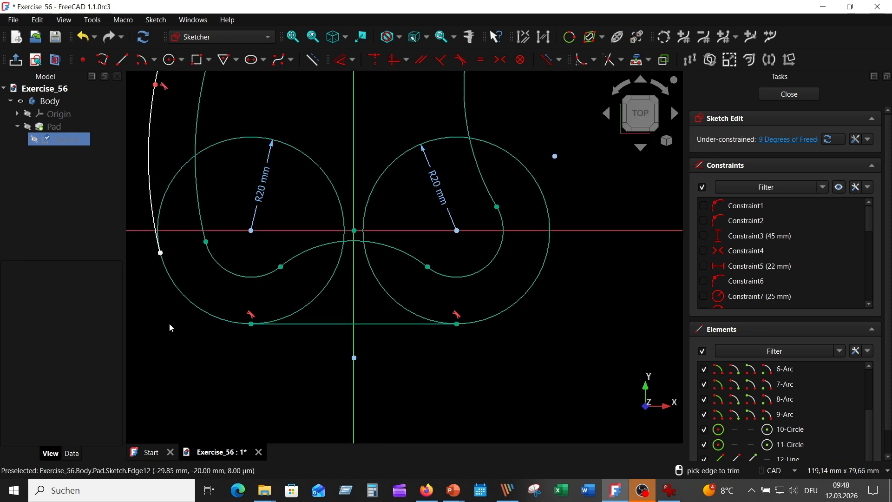
pyautogui.click(169, 195)
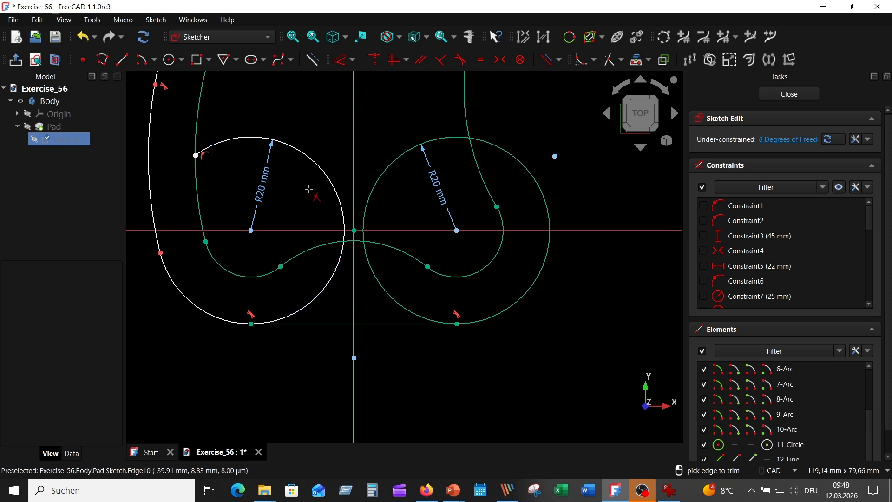
pyautogui.click(318, 157)
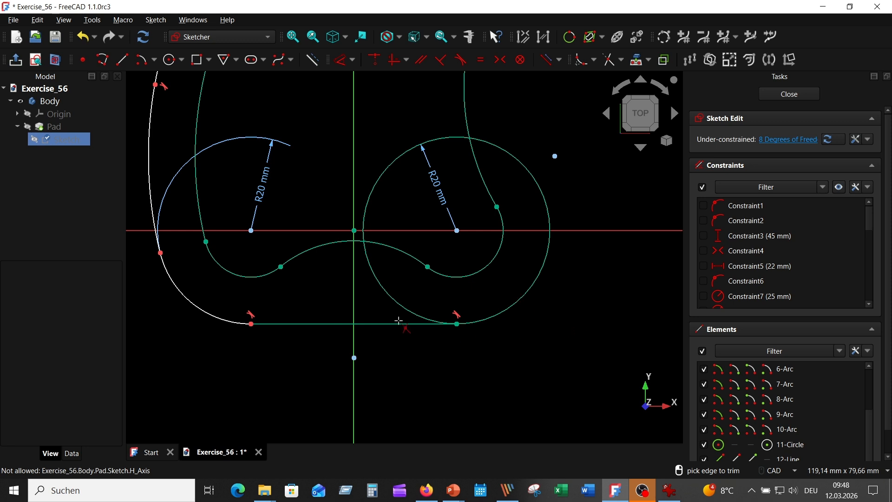
pyautogui.click(383, 288)
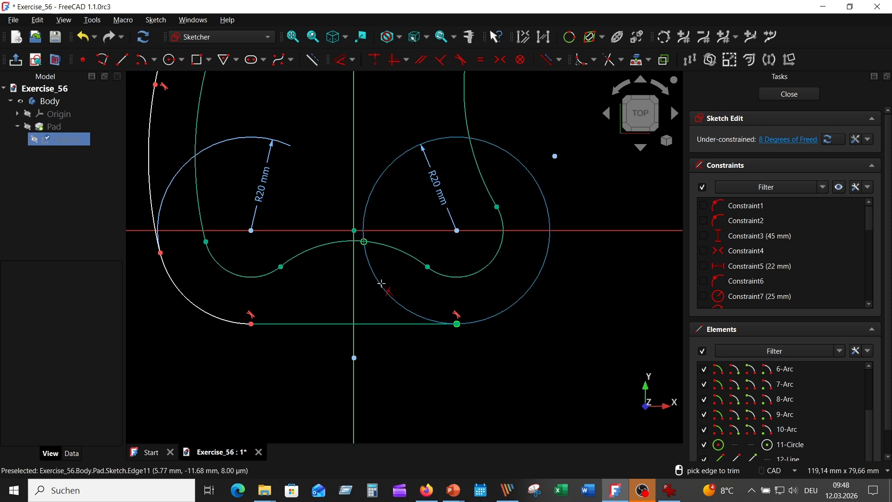
pyautogui.click(371, 193)
pyautogui.scroll(-3, 587, 295)
pyautogui.moveTo(587, 296)
pyautogui.mouseDown(button='middle')
pyautogui.moveTo(453, 346)
pyautogui.moveTo(443, 313)
pyautogui.moveTo(560, 386)
pyautogui.mouseUp(button='middle')
pyautogui.scroll(2, 451, 326)
pyautogui.scroll(-1, 452, 327)
pyautogui.rightClick(216, 106)
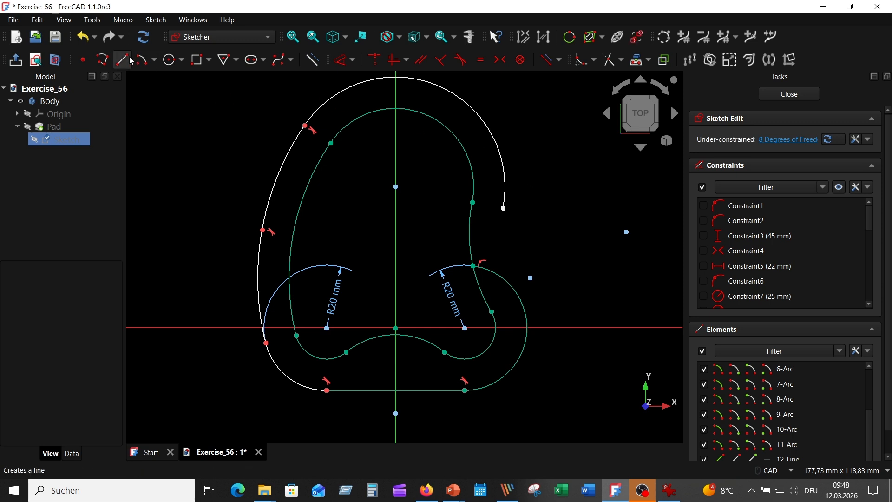
# Step: Draw a steep slanted line on the contour's right side, running from beside the outer top arc to beyond the lower right 20 mm arc
pyautogui.click(122, 59)
pyautogui.click(507, 123)
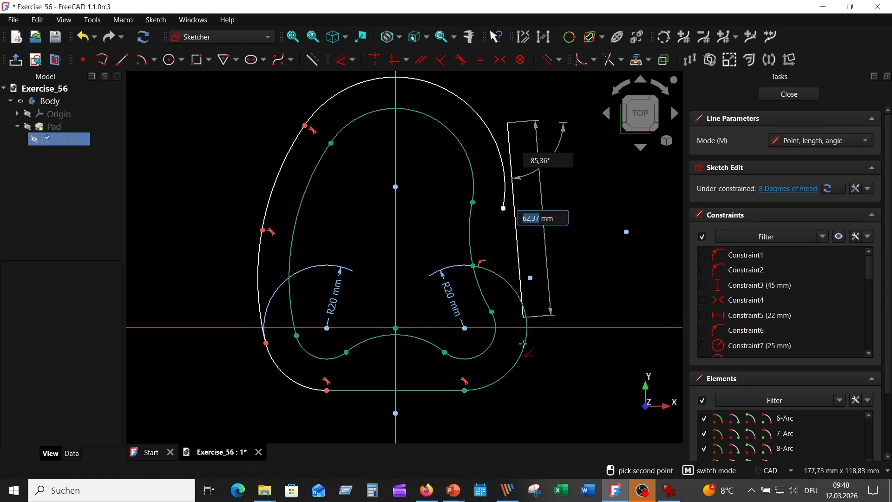
pyautogui.click(546, 380)
pyautogui.rightClick(586, 311)
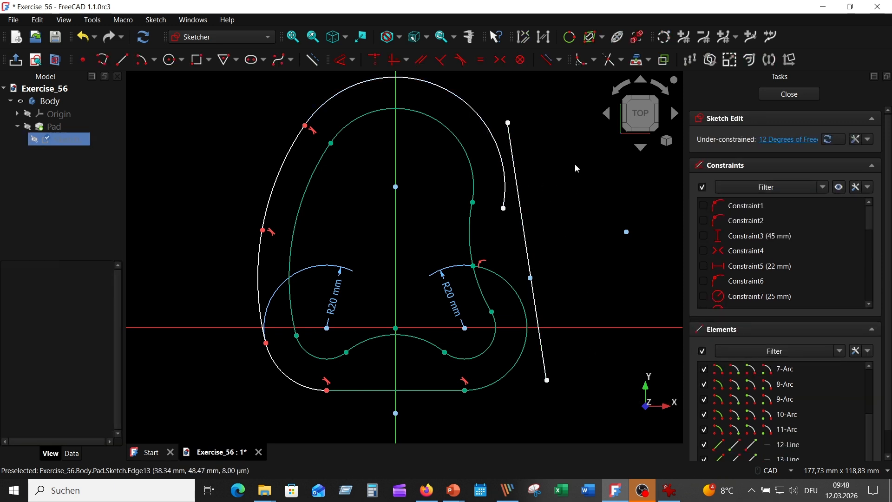
# Step: Dimension the distance between the right endpoints of the outer and inner top arcs, placing the label inside the contour
pyautogui.click(374, 59)
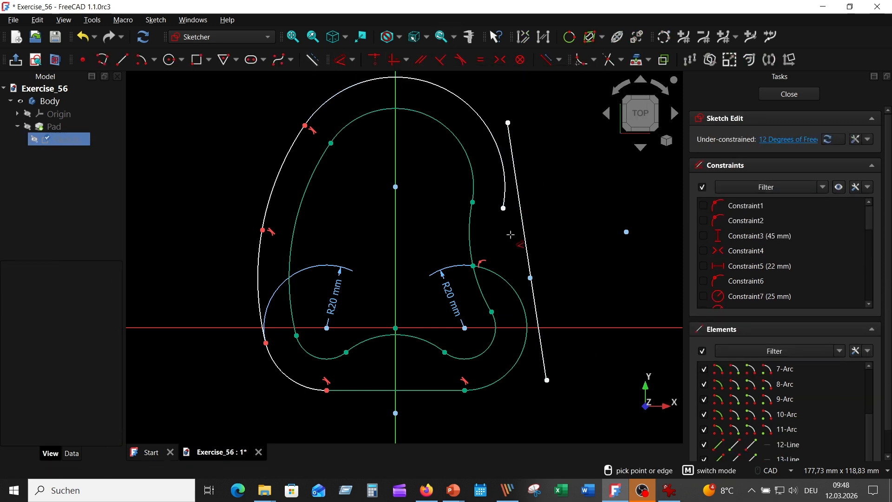
pyautogui.click(503, 207)
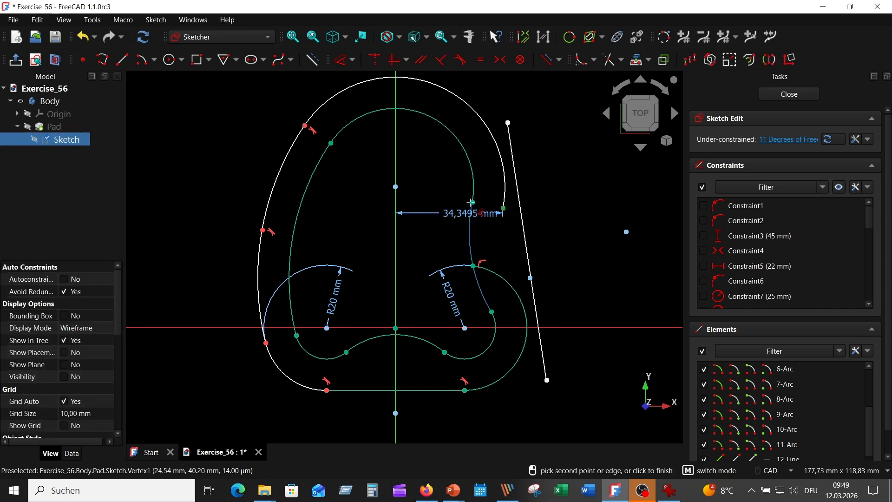
pyautogui.click(430, 199)
pyautogui.click(472, 259)
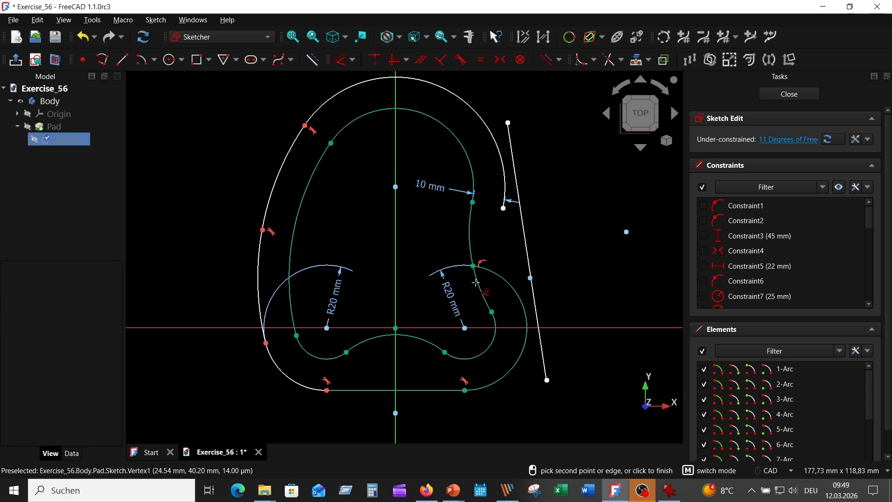
# Step: Constrain the slanted right line tangent to both the outer top arc and the lower right 20 mm arc
pyautogui.click(514, 164)
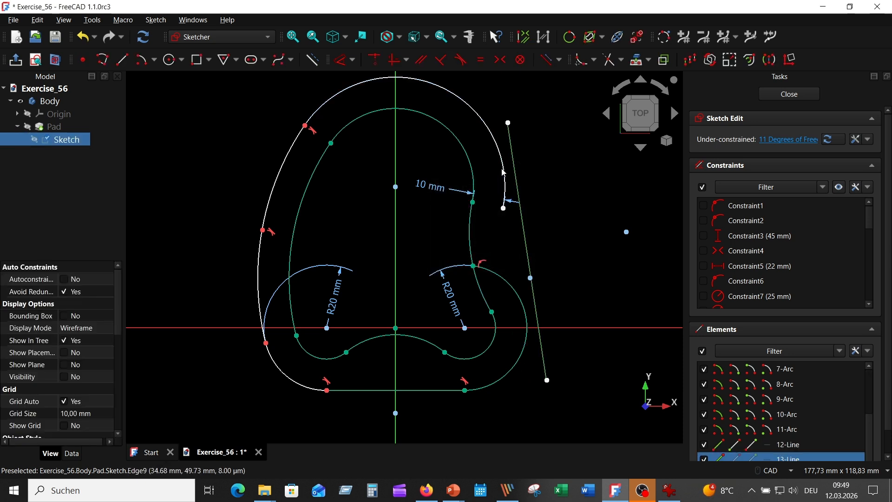
pyautogui.click(503, 168)
pyautogui.click(460, 59)
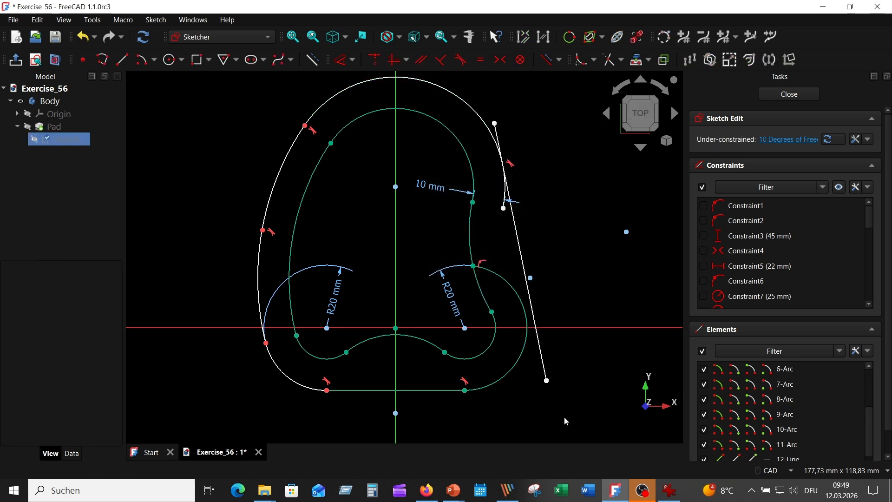
pyautogui.click(542, 359)
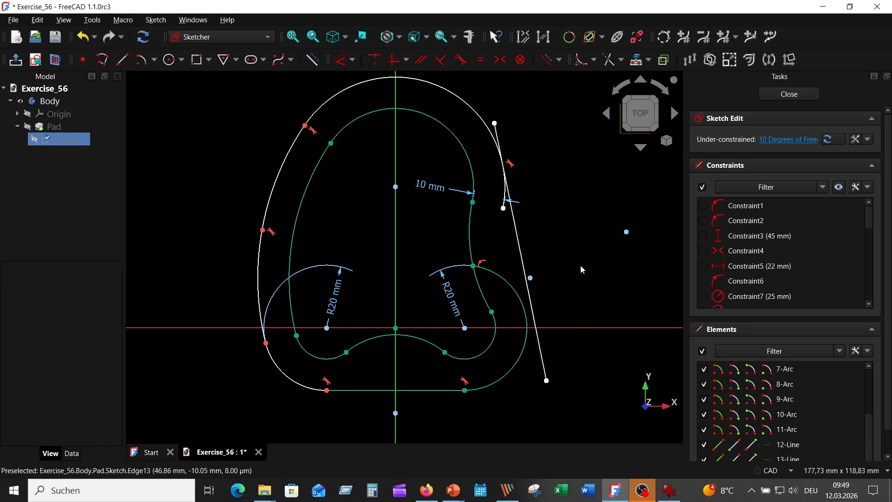
pyautogui.click(544, 352)
pyautogui.click(460, 59)
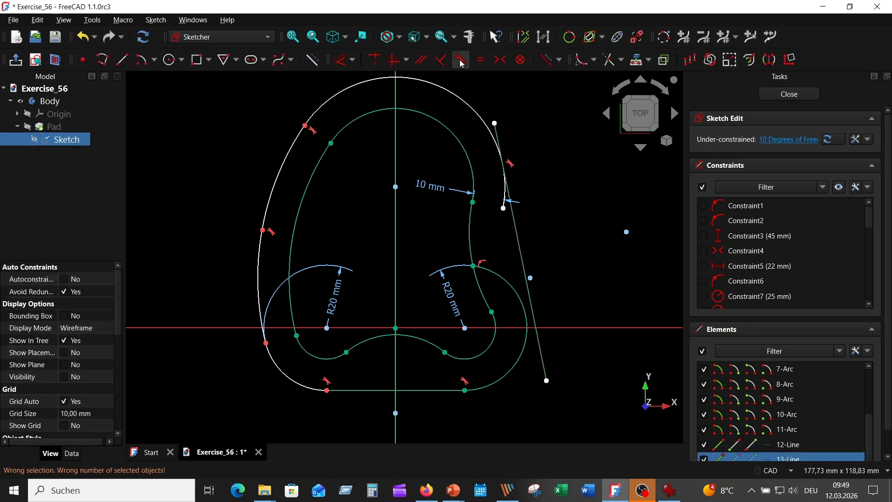
pyautogui.click(524, 344)
pyautogui.click(460, 59)
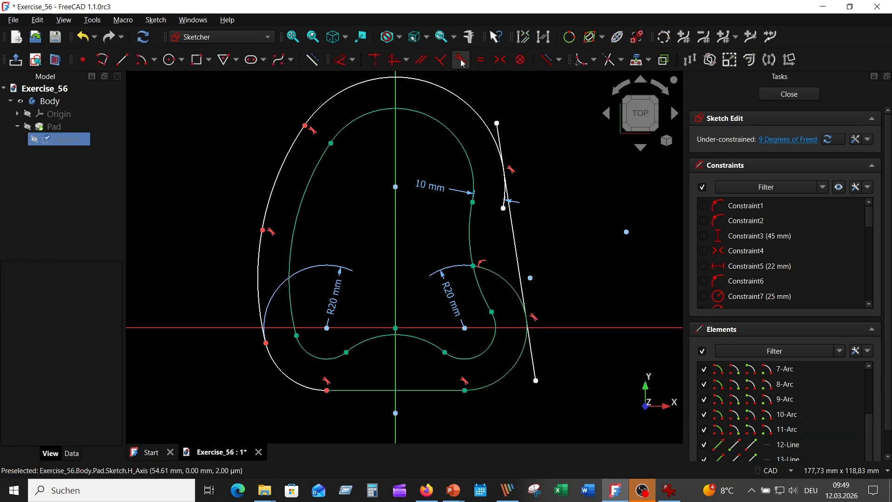
# Step: Trim the slanted line's overhanging ends and the excess portions of the outer top arc and the lower right 20 mm arc
pyautogui.click(608, 59)
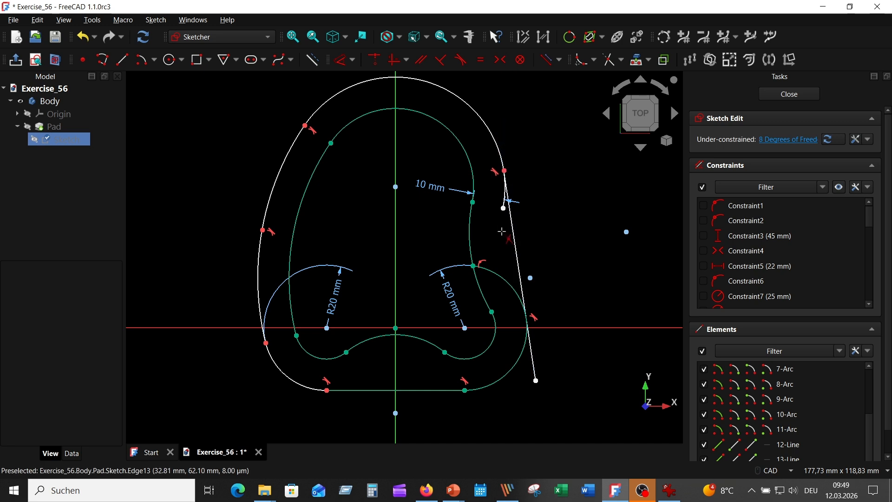
pyautogui.scroll(2, 501, 231)
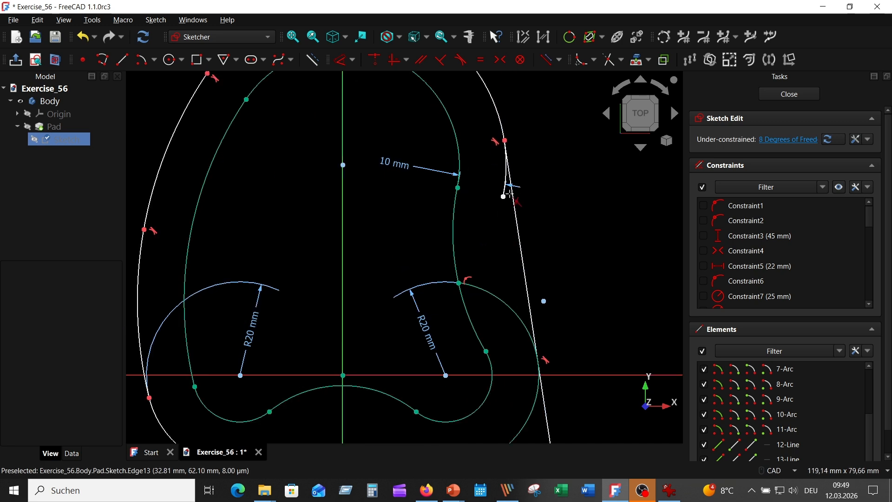
pyautogui.click(544, 399)
pyautogui.scroll(-4, 577, 305)
pyautogui.scroll(3, 569, 358)
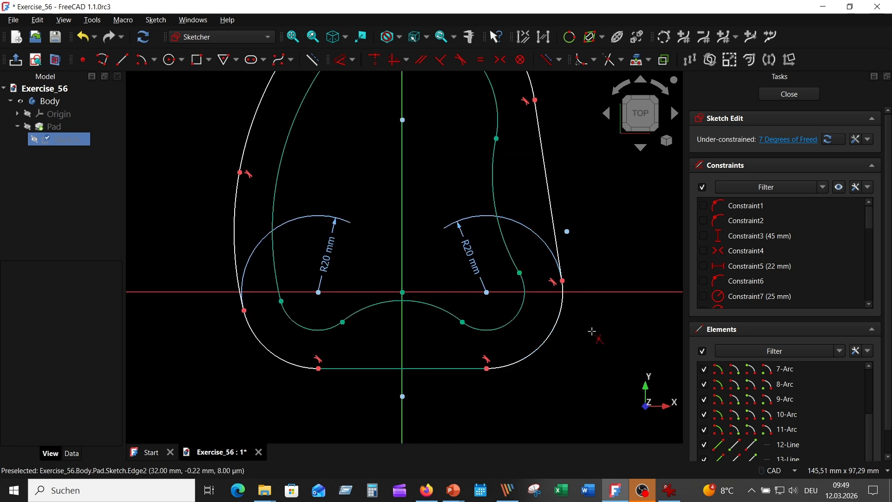
# Step: Move the 20 mm radius labels down to their corner arcs and dimension the length of the slanted right line
pyautogui.moveTo(469, 247); pyautogui.dragTo(523, 336)
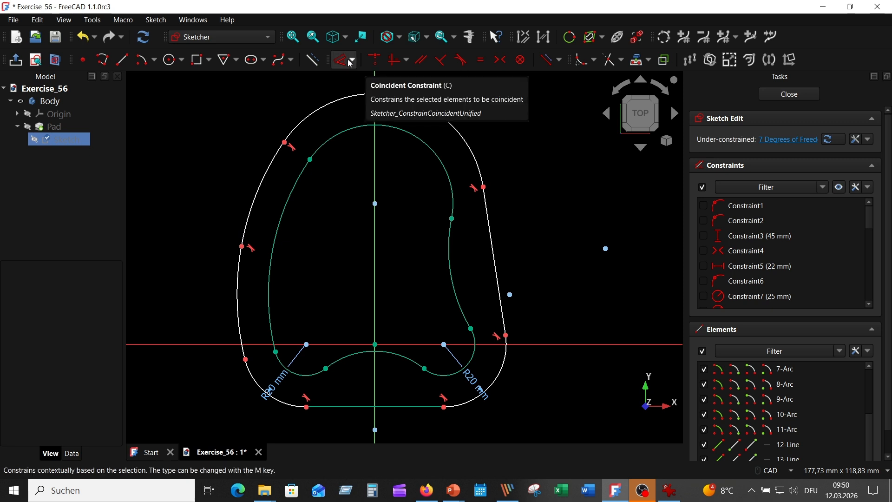
pyautogui.click(348, 61)
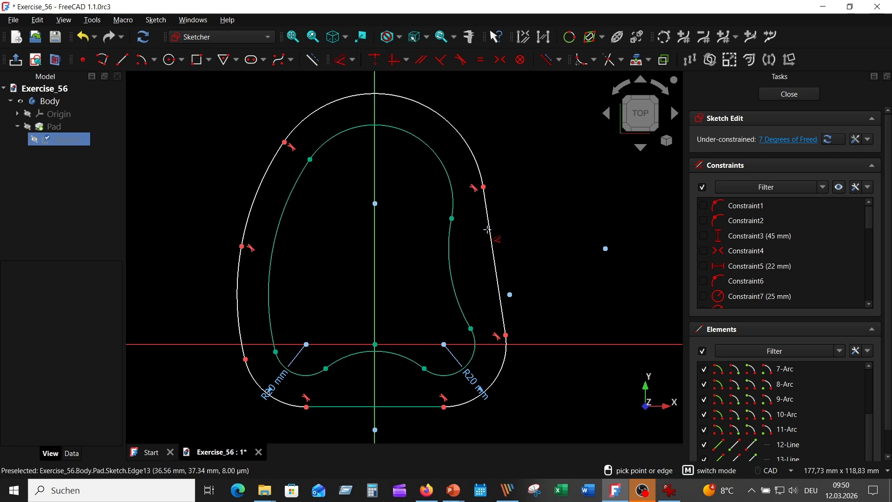
pyautogui.click(494, 237)
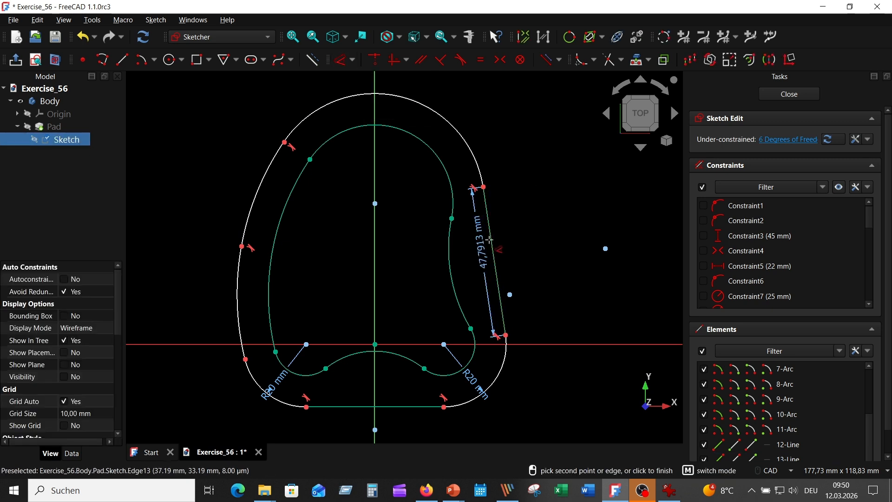
pyautogui.click(493, 239)
pyautogui.click(545, 308)
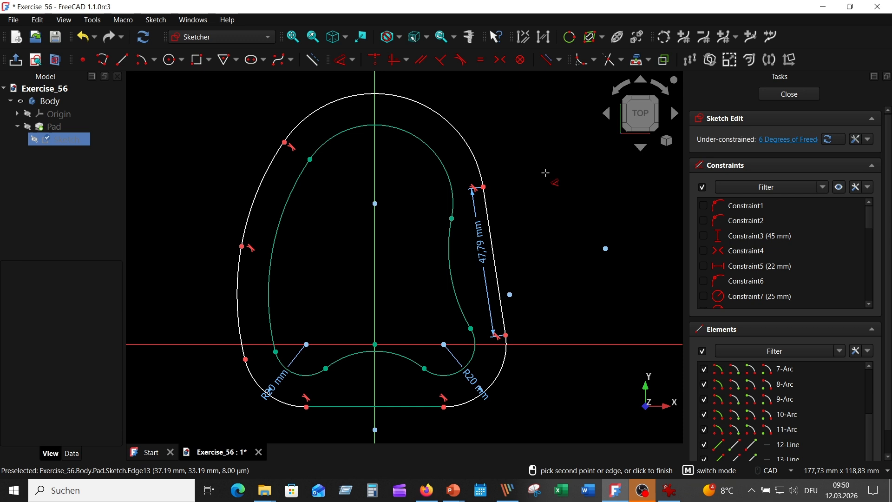
# Step: Dimension the radii of the outer top arc and both outer left arcs, keeping their current values
pyautogui.click(457, 114)
pyautogui.click(460, 108)
pyautogui.click(508, 177)
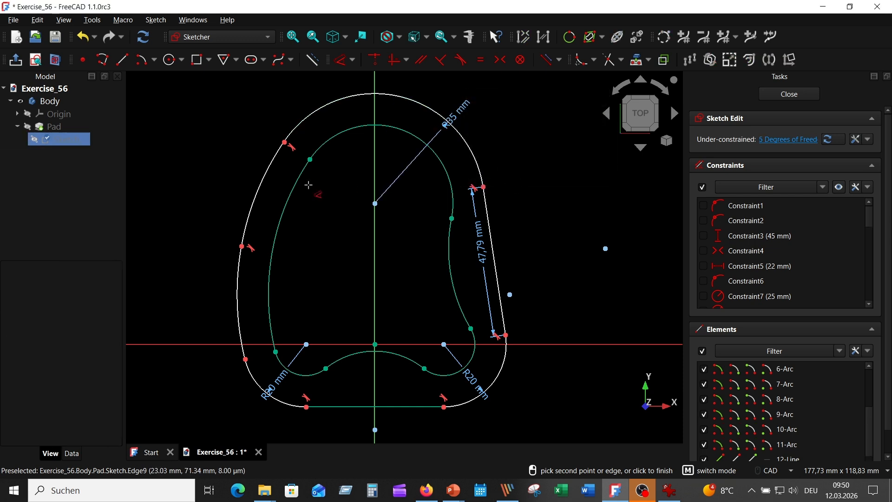
pyautogui.click(266, 183)
pyautogui.click(242, 155)
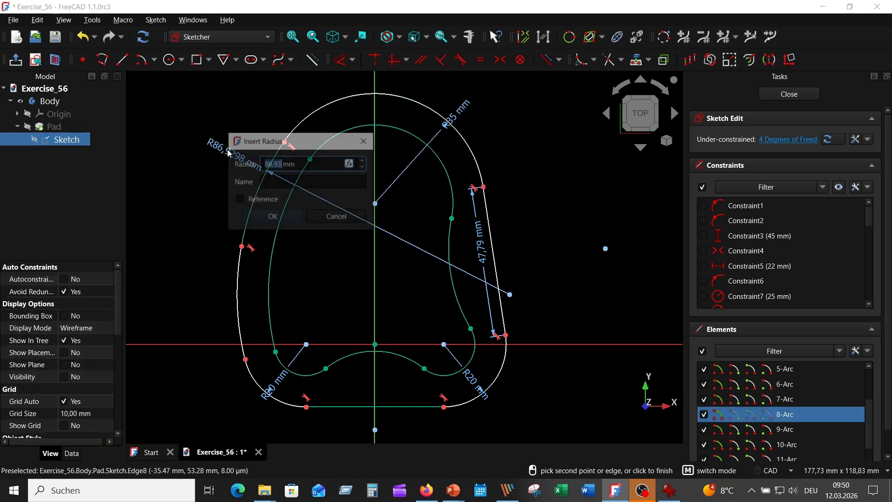
pyautogui.click(272, 218)
pyautogui.click(242, 289)
pyautogui.click(197, 294)
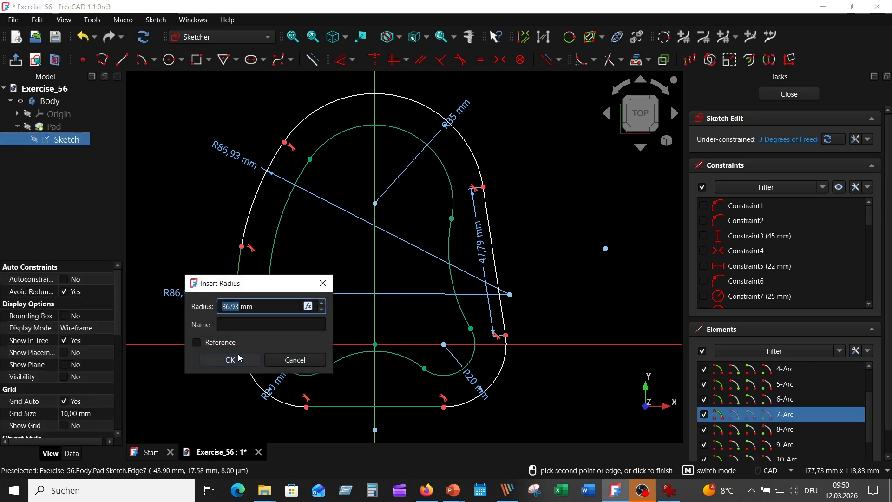
pyautogui.click(233, 359)
# Step: Dimension the arc angles of the lower left and lower right 20 mm corner arcs, keeping their current values
pyautogui.click(254, 379)
pyautogui.click(237, 418)
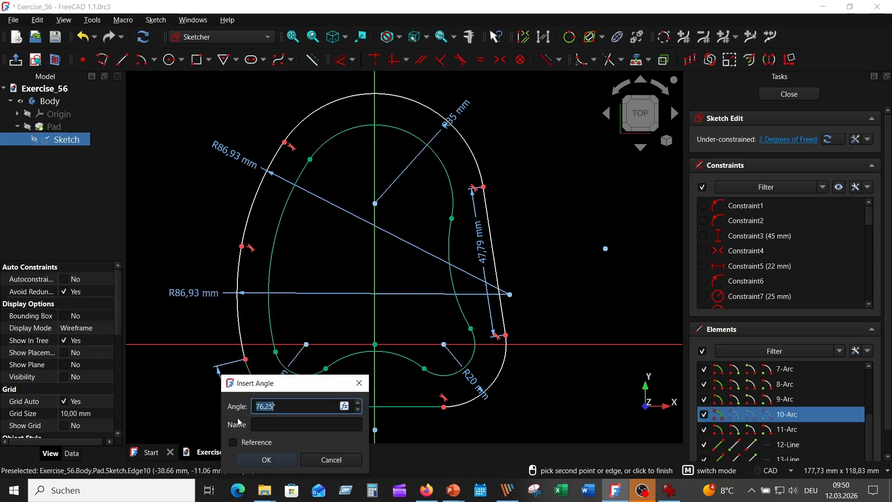
pyautogui.click(269, 462)
pyautogui.click(499, 379)
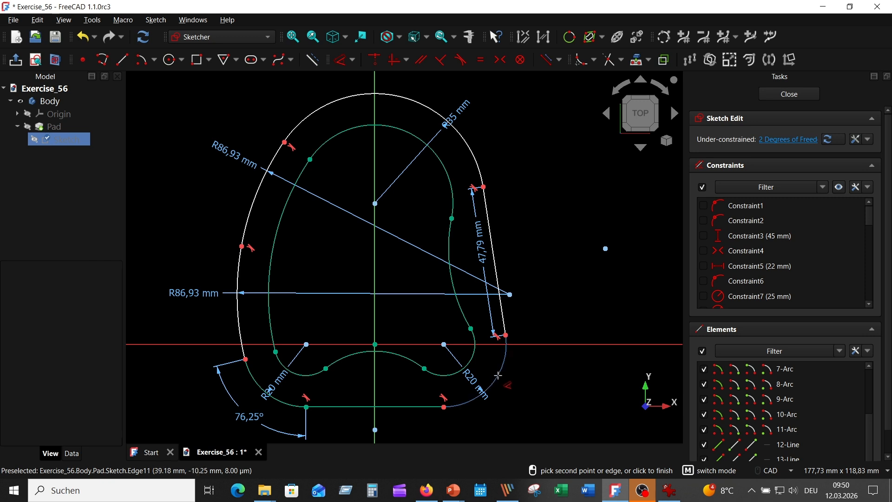
pyautogui.click(510, 405)
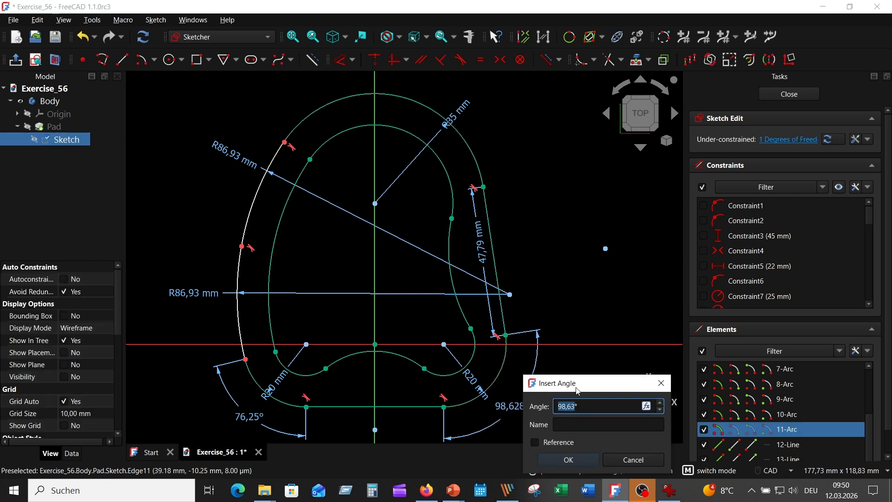
pyautogui.click(564, 460)
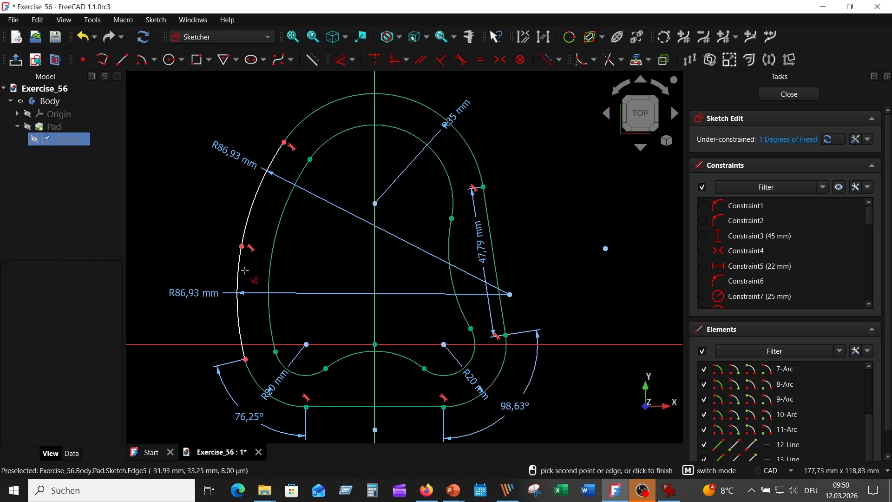
# Step: Dimension the vertical distance from the origin to the junction of the two outer left arcs, and close the sketch
pyautogui.click(242, 246)
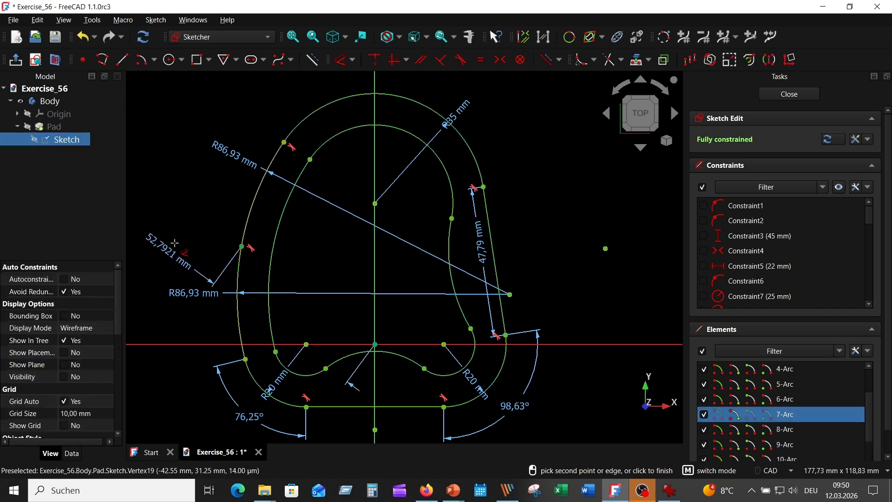
pyautogui.click(158, 302)
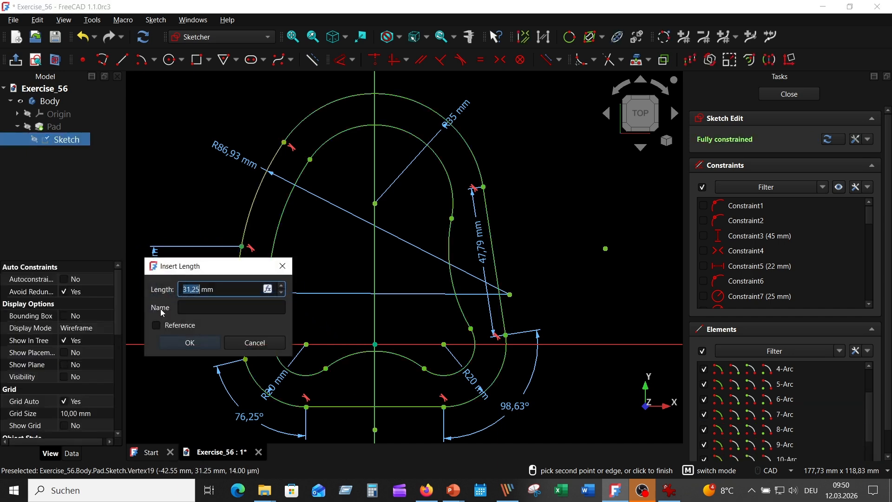
pyautogui.click(190, 342)
pyautogui.scroll(-1, 569, 266)
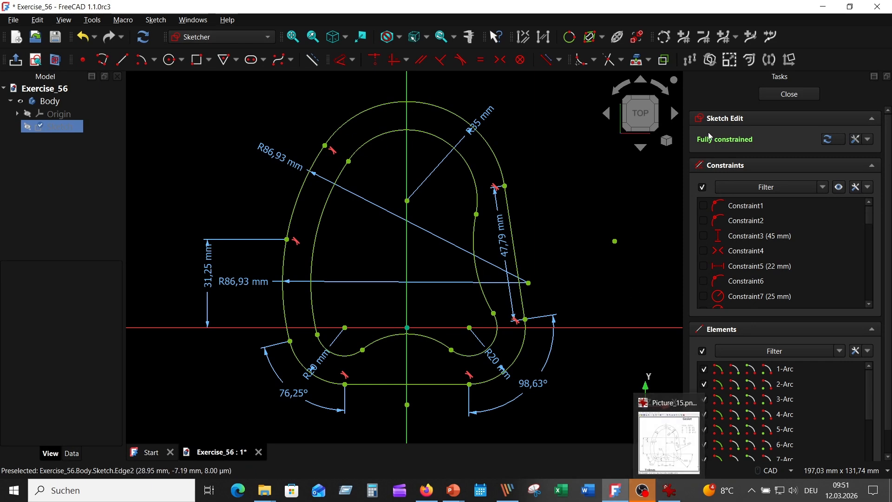
pyautogui.click(790, 94)
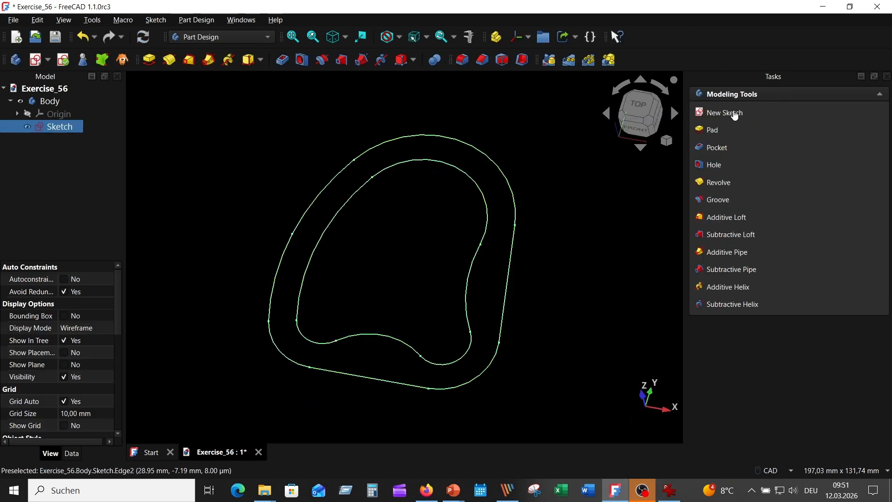
# Step: Check the gasket thickness in the reference drawing and pad the contour sketch with a length of 4 mm
pyautogui.click(673, 493)
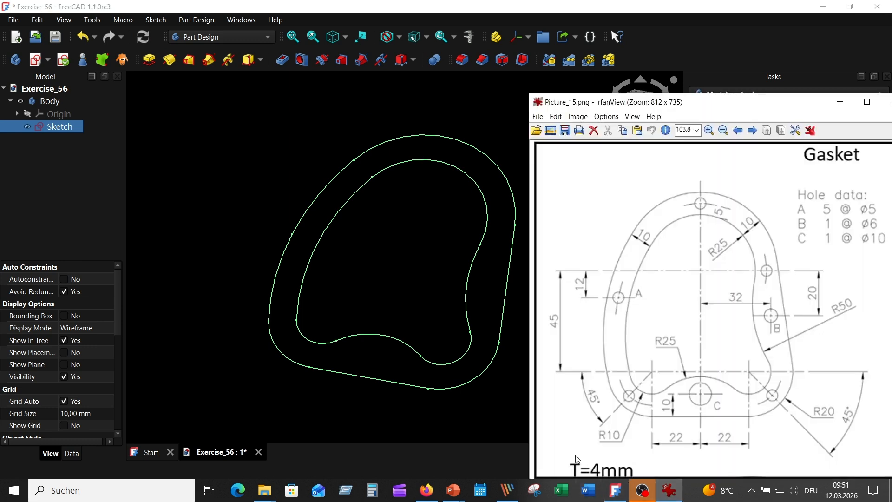
pyautogui.click(475, 93)
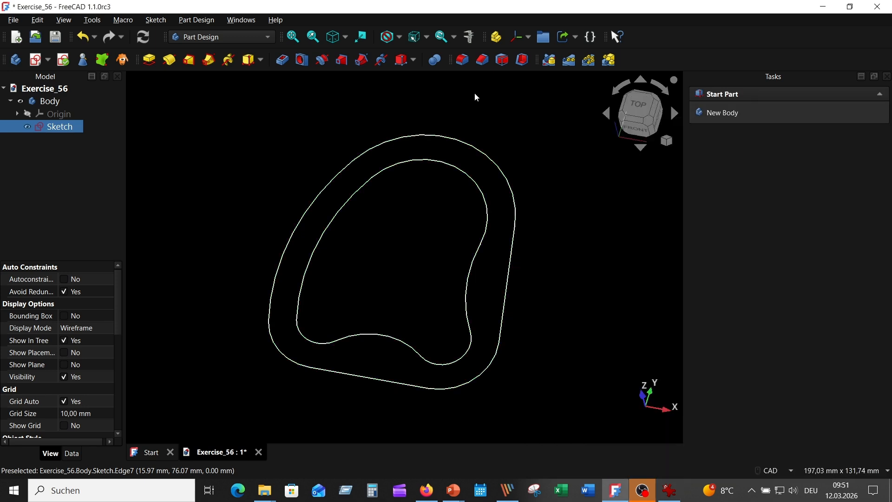
pyautogui.click(66, 127)
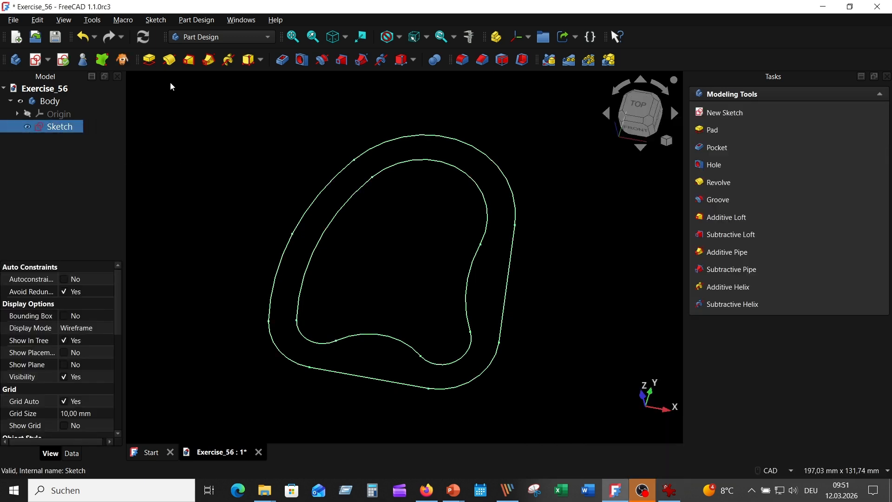
pyautogui.click(151, 63)
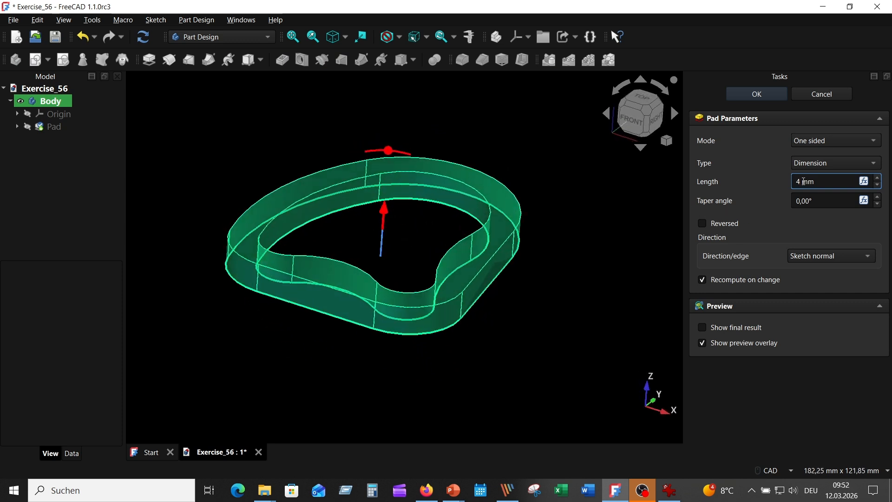
pyautogui.click(754, 95)
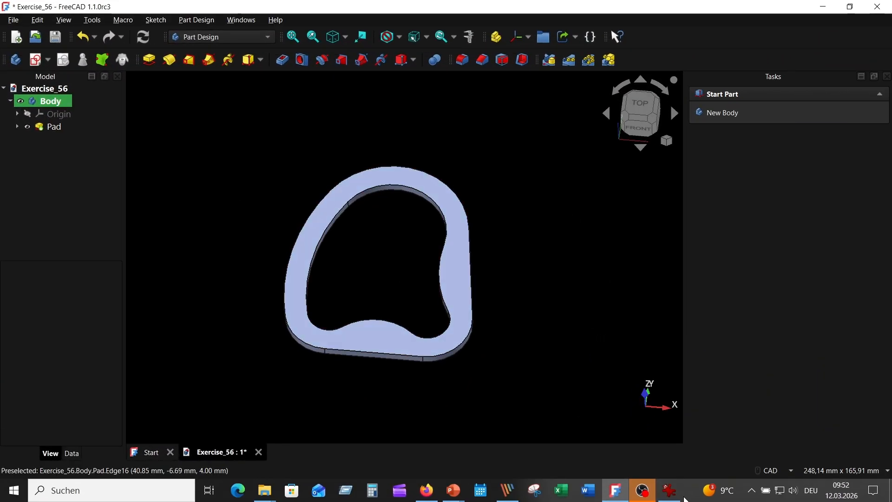
# Step: Check the hole data in the reference drawing and create a new sketch on the pad's top face
pyautogui.click(669, 490)
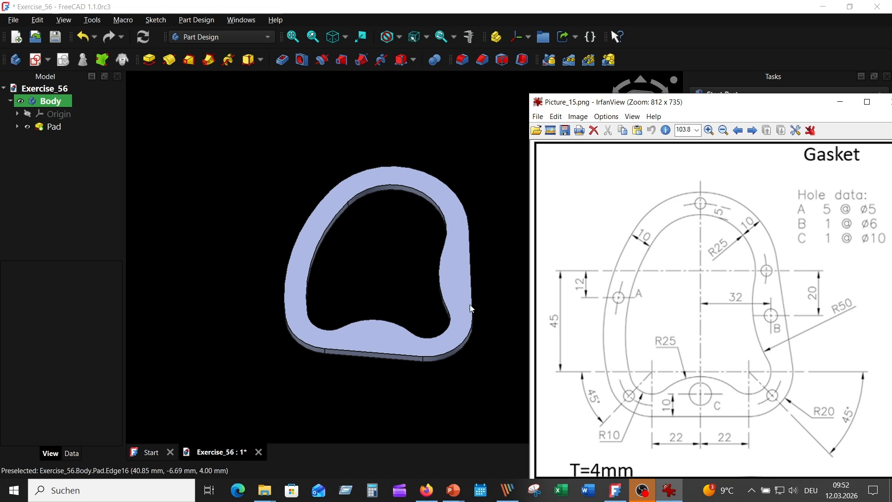
pyautogui.click(321, 222)
pyautogui.click(321, 222)
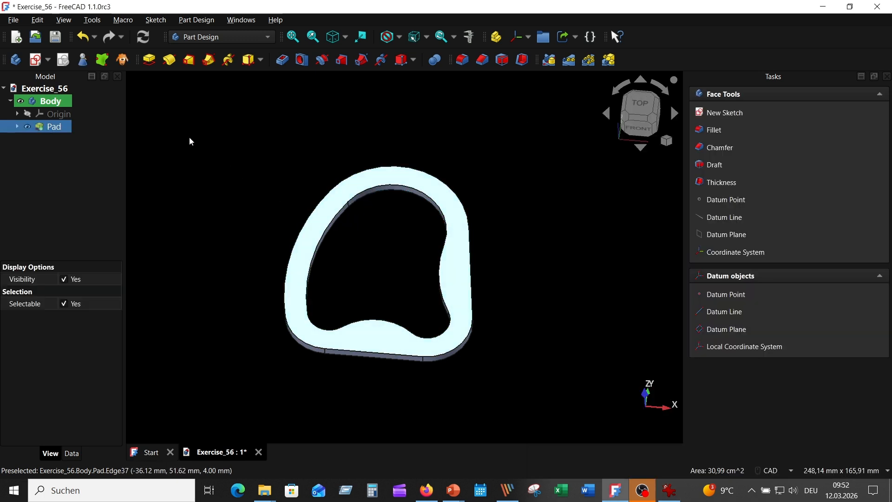
pyautogui.click(37, 60)
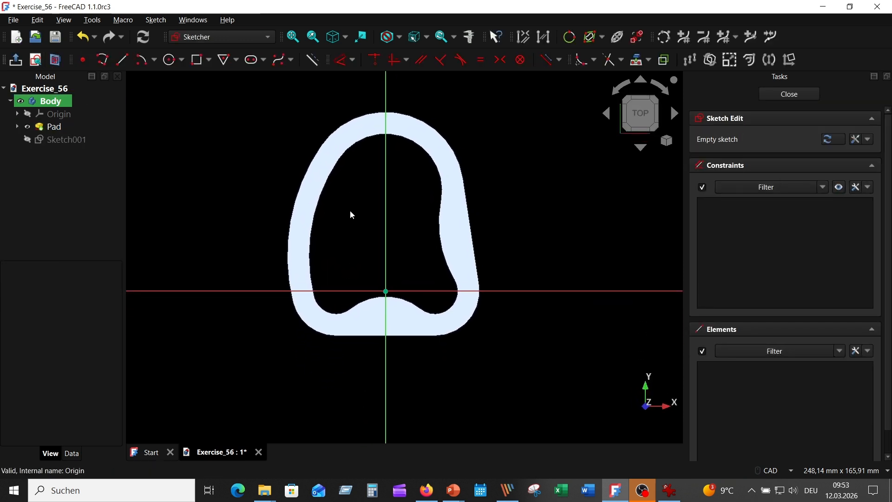
# Step: Project the inner contour's large upper arc and the two lower corner arcs into the sketch as external geometry
pyautogui.scroll(1, 350, 211)
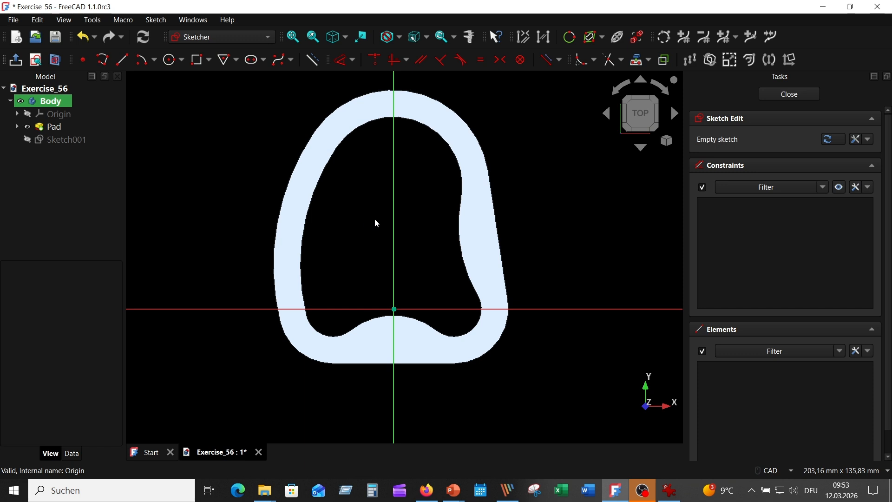
pyautogui.click(637, 62)
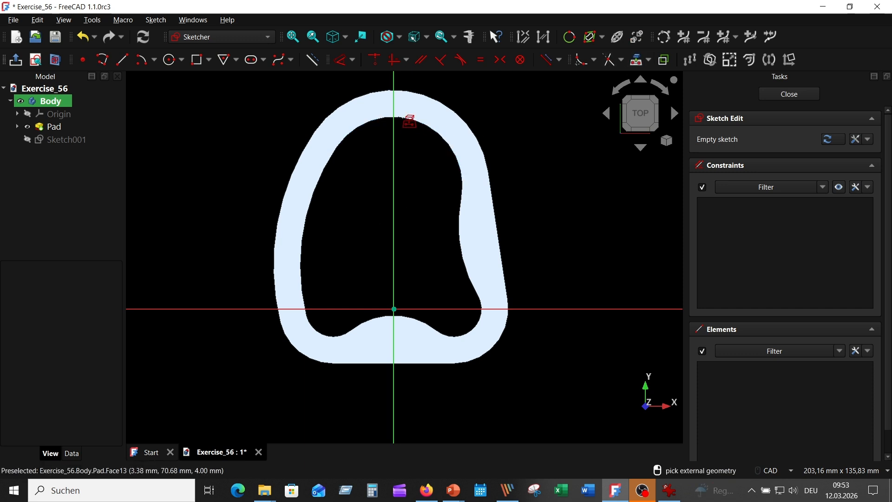
pyautogui.click(400, 118)
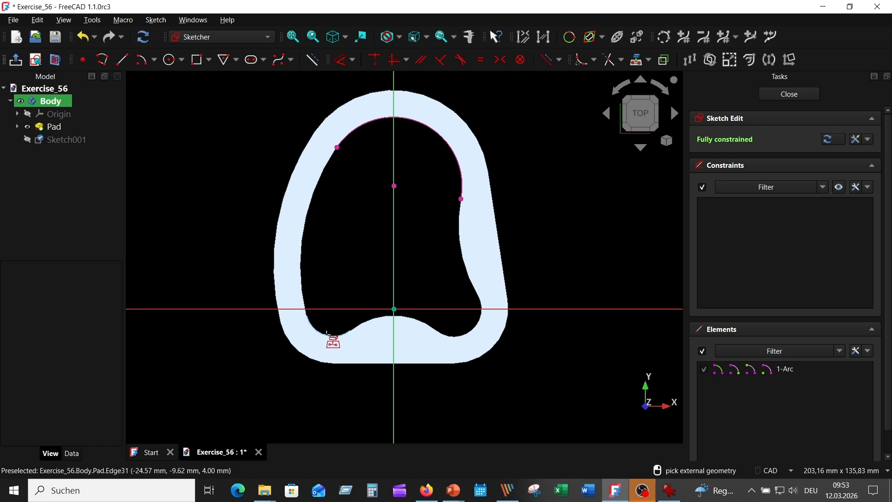
pyautogui.click(329, 340)
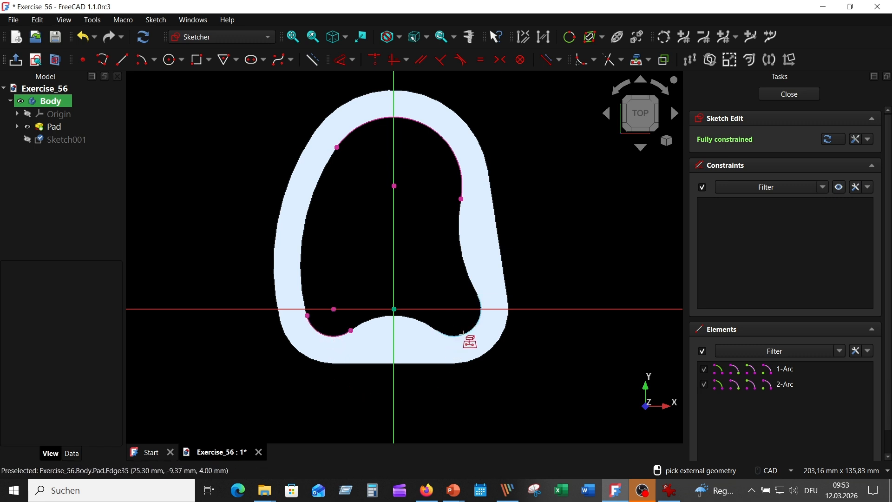
pyautogui.click(464, 332)
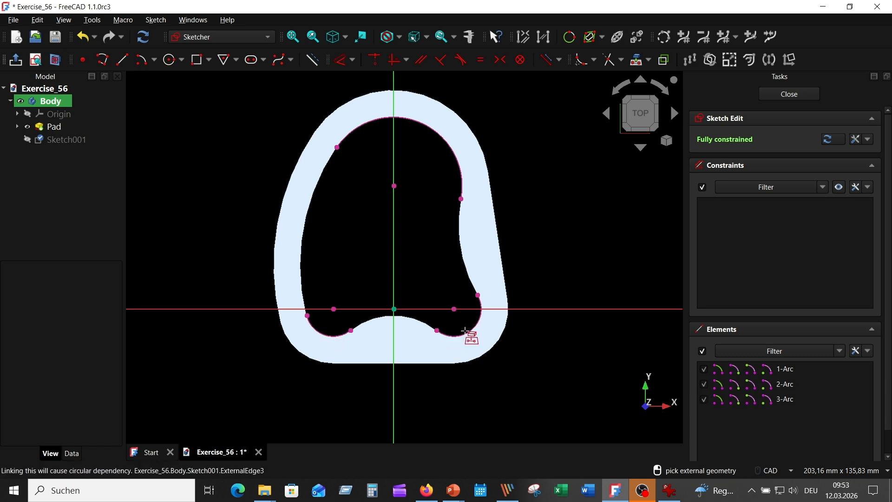
# Step: Draw a line running diagonally down and outward from the centre of each projected lower corner arc
pyautogui.click(123, 60)
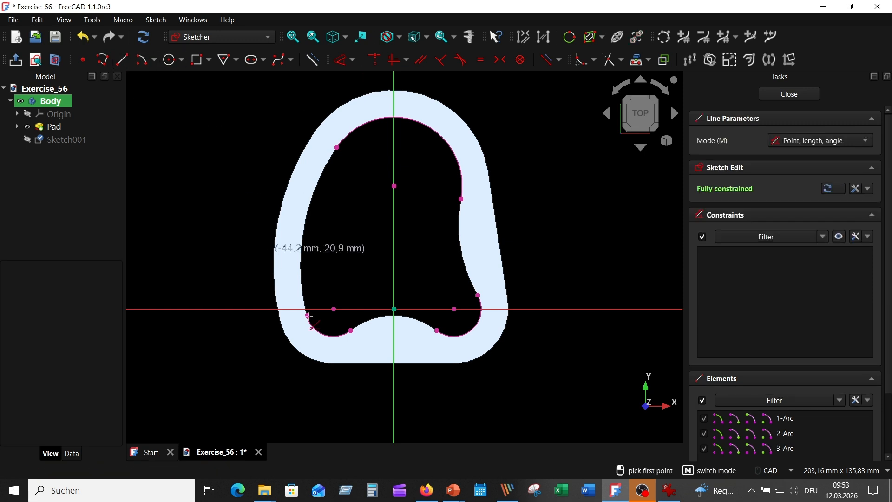
pyautogui.click(334, 309)
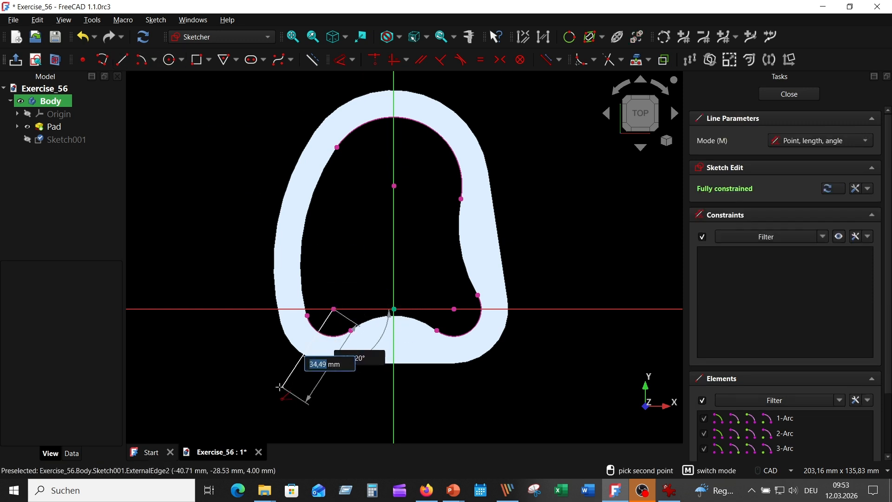
pyautogui.click(282, 387)
pyautogui.click(454, 308)
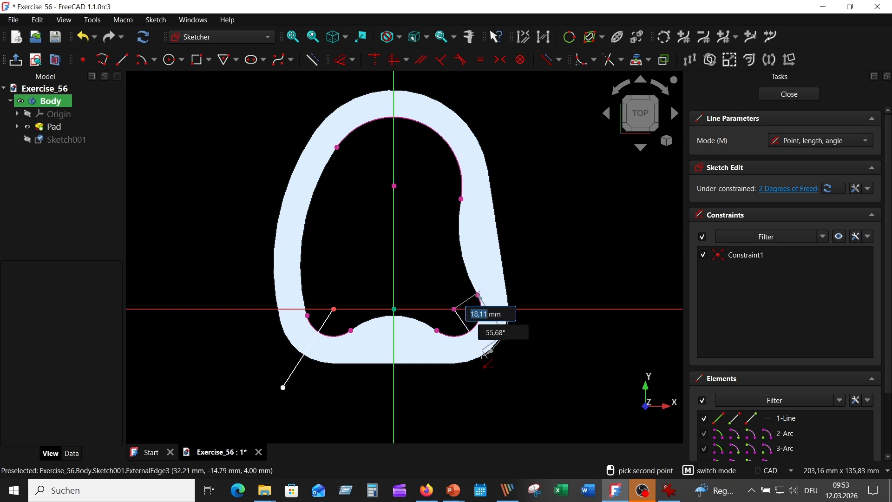
pyautogui.click(494, 375)
pyautogui.rightClick(491, 396)
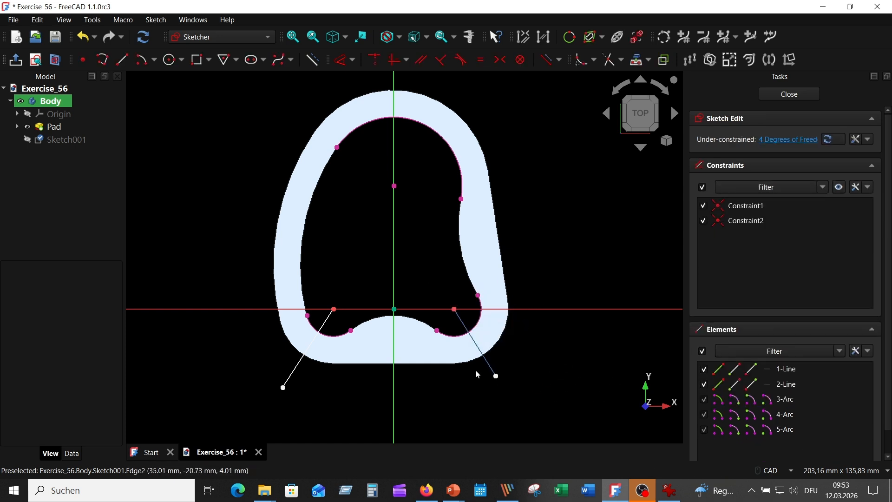
# Step: Constrain the two diagonal lines to equal length
pyautogui.click(298, 369)
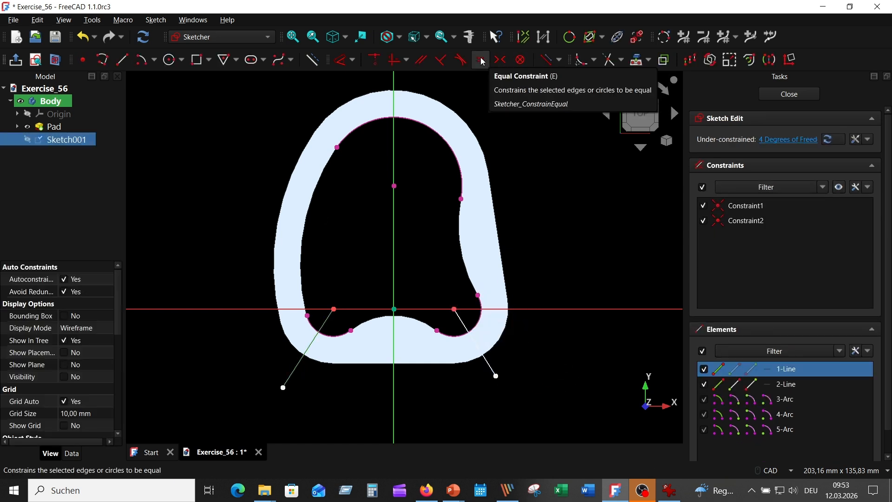
pyautogui.click(481, 60)
pyautogui.click(493, 367)
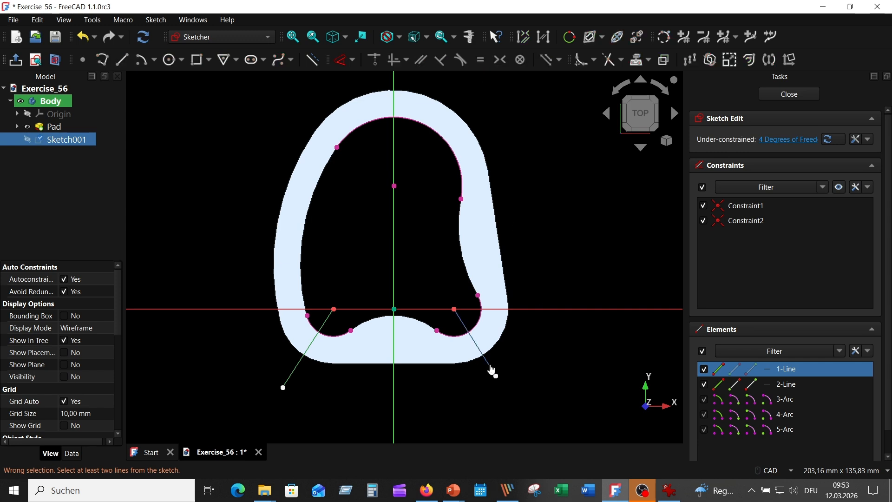
pyautogui.click(481, 60)
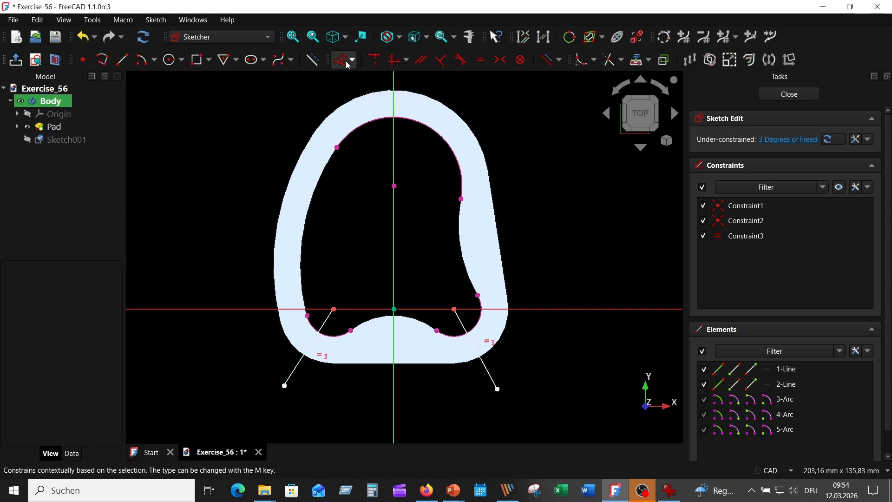
# Step: Set the angle between each diagonal line and the horizontal axis to 45° and convert both lines to construction geometry
pyautogui.click(352, 74)
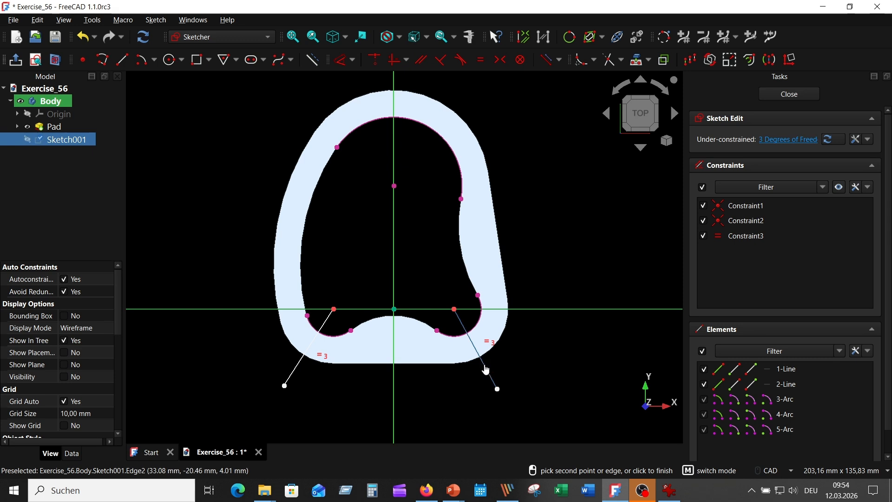
pyautogui.click(486, 368)
pyautogui.write('45')
pyautogui.press('Return')
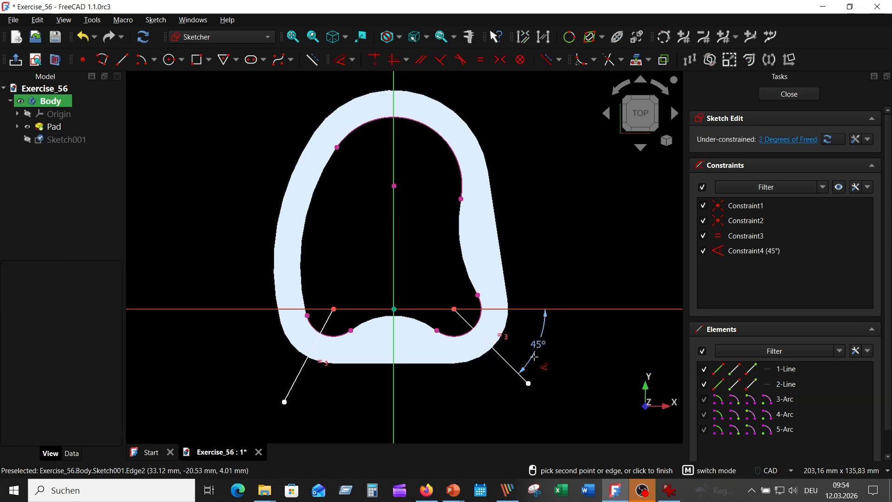
pyautogui.click(297, 369)
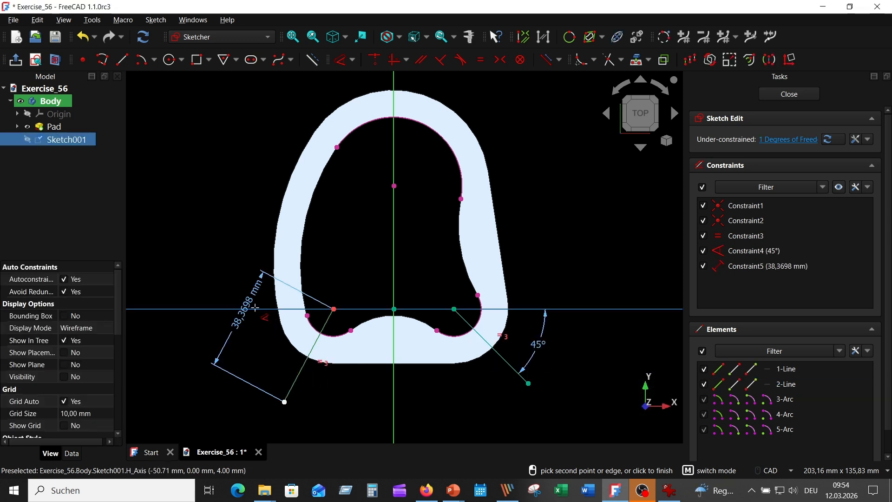
pyautogui.click(261, 351)
pyautogui.write('45')
pyautogui.press('Return')
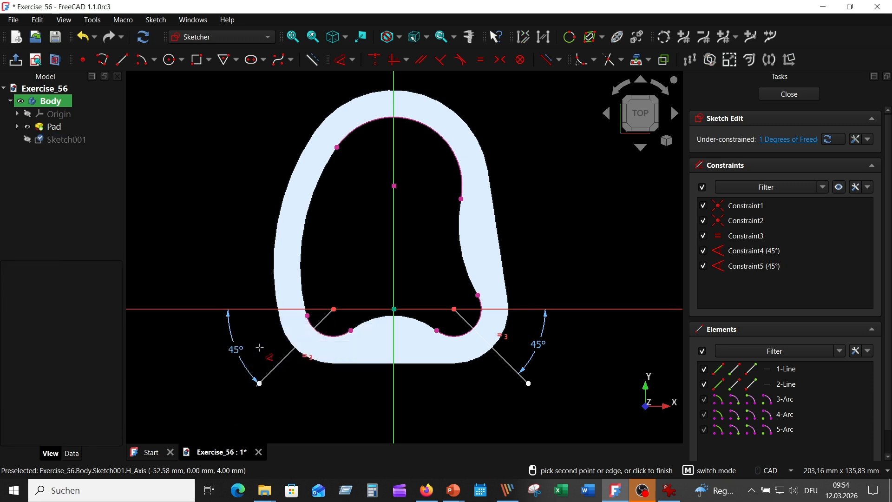
pyautogui.click(506, 362)
pyautogui.click(312, 60)
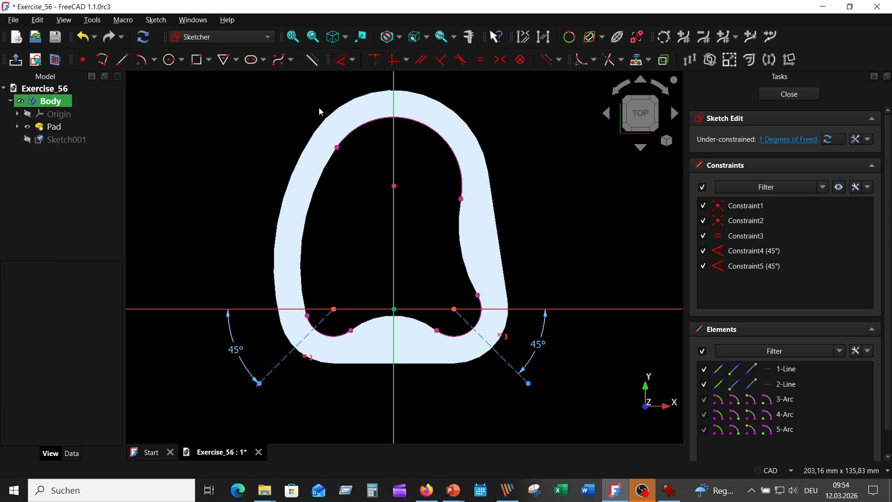
# Step: Check the hole positions in the reference drawing and project the gasket's left inner arc as external geometry
pyautogui.scroll(2, 365, 236)
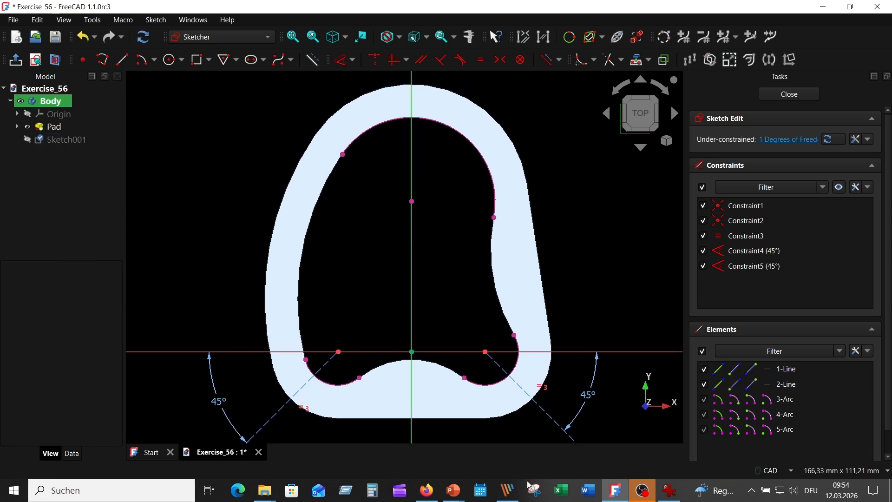
pyautogui.click(671, 493)
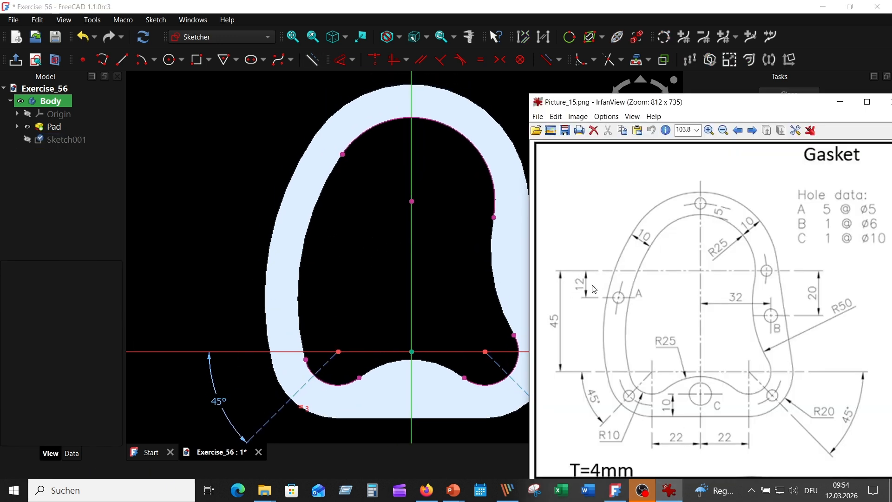
pyautogui.click(340, 207)
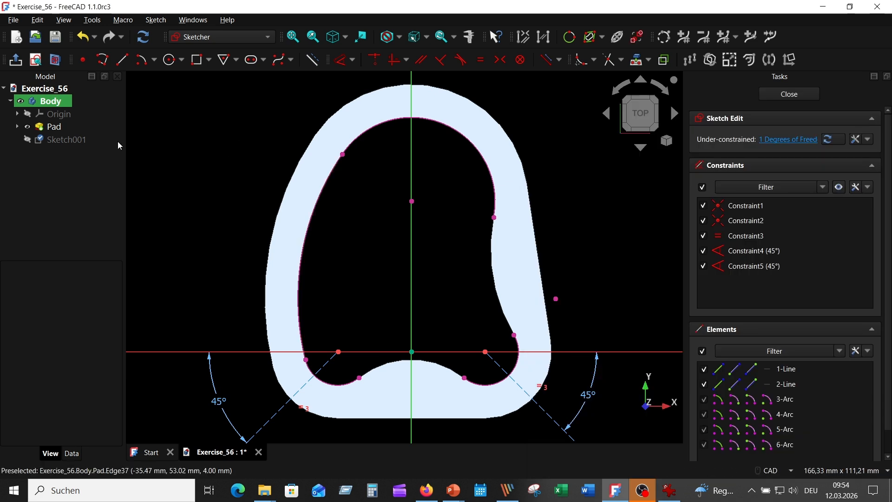
# Step: Hide the pad and convert the four projected arcs to construction geometry
pyautogui.click(28, 128)
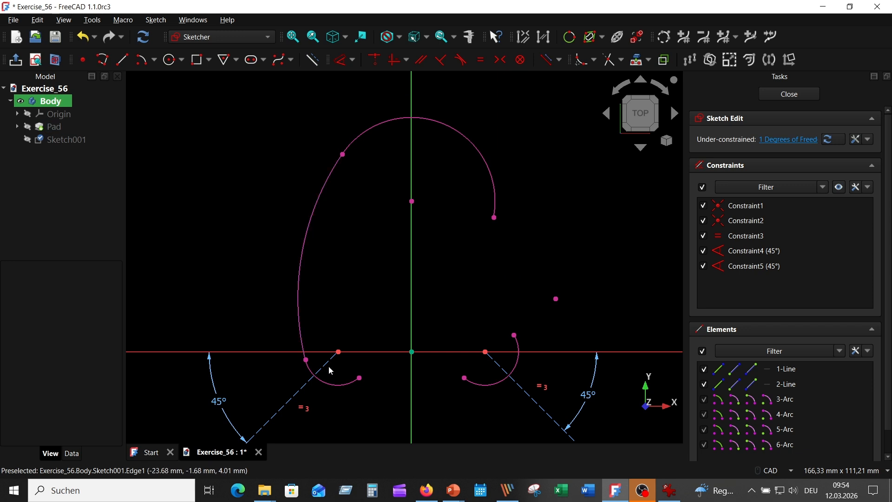
pyautogui.click(332, 386)
pyautogui.click(297, 269)
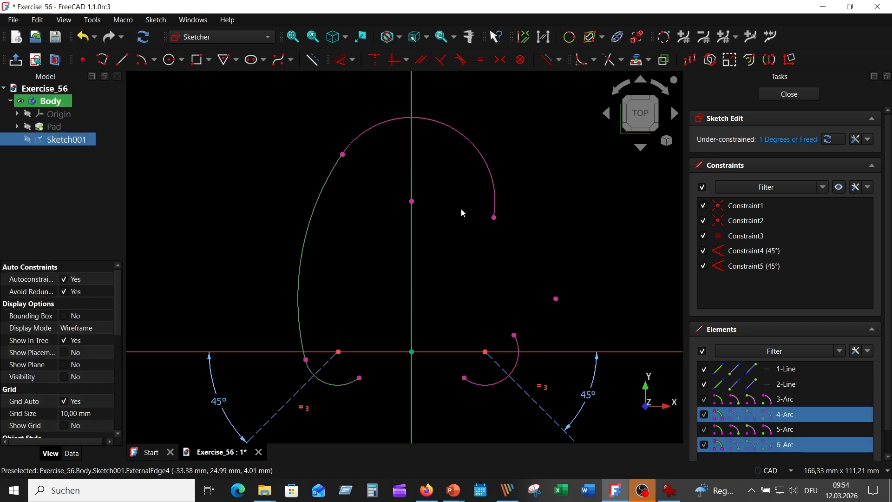
pyautogui.click(470, 141)
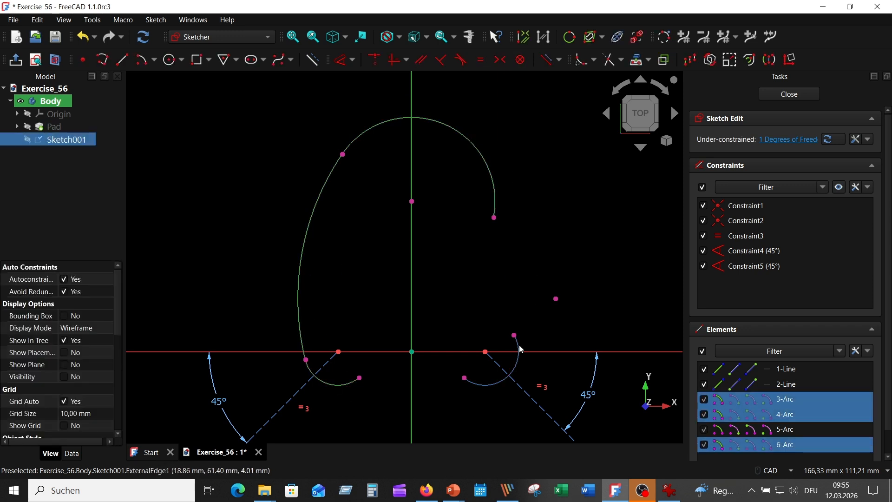
pyautogui.click(521, 368)
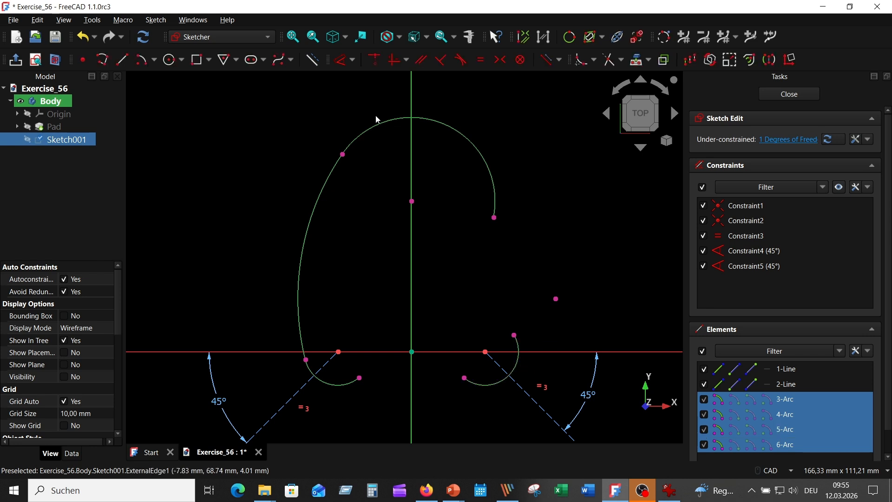
pyautogui.click(312, 59)
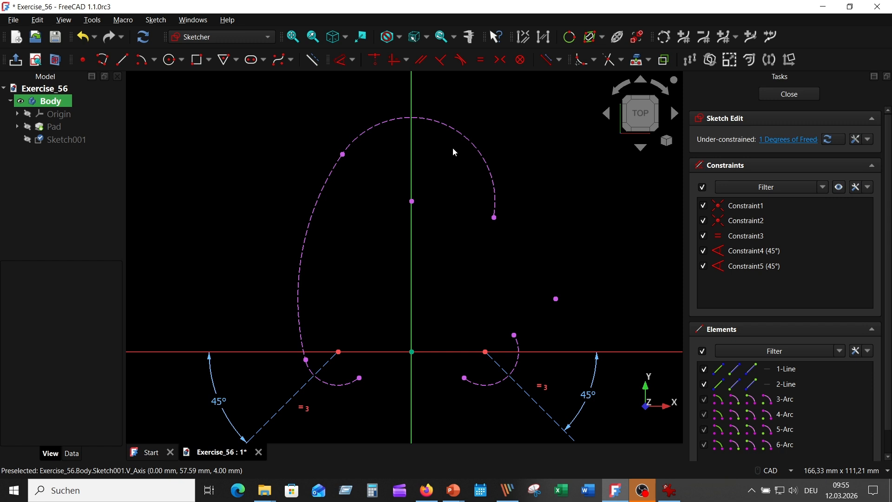
# Step: Offset the projected upper and left arcs by 5 mm in Arc mode
pyautogui.click(441, 124)
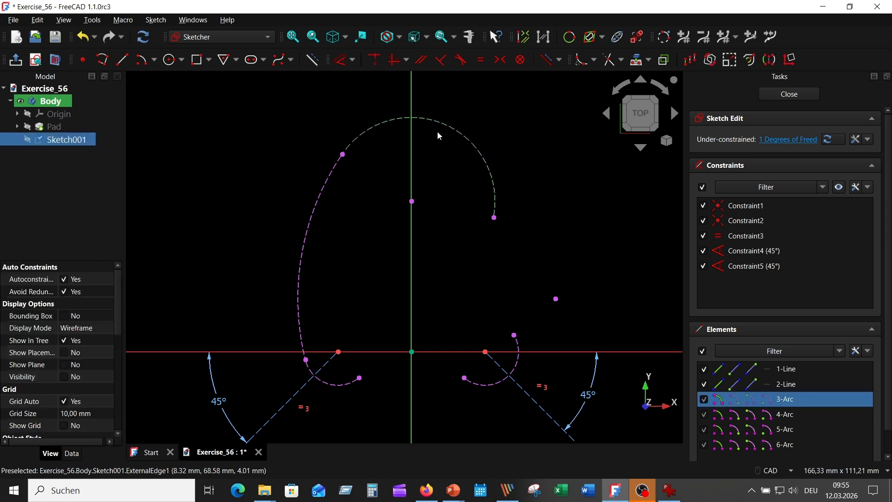
pyautogui.click(321, 201)
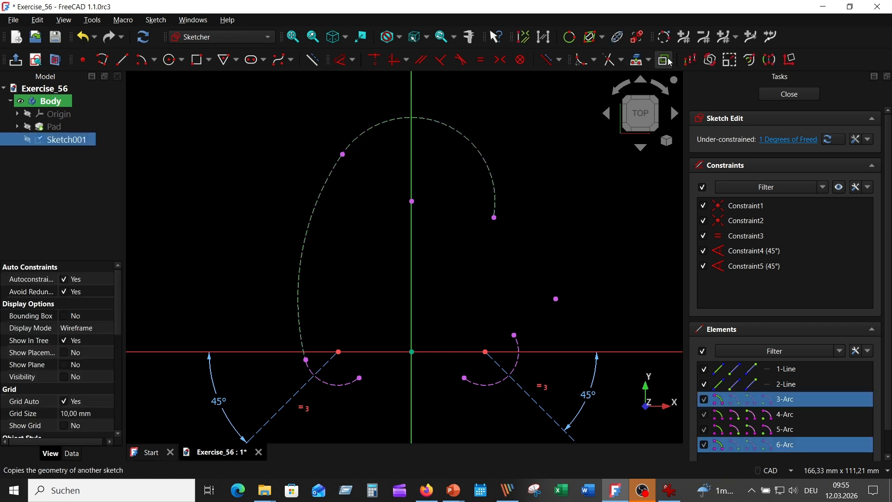
pyautogui.click(748, 59)
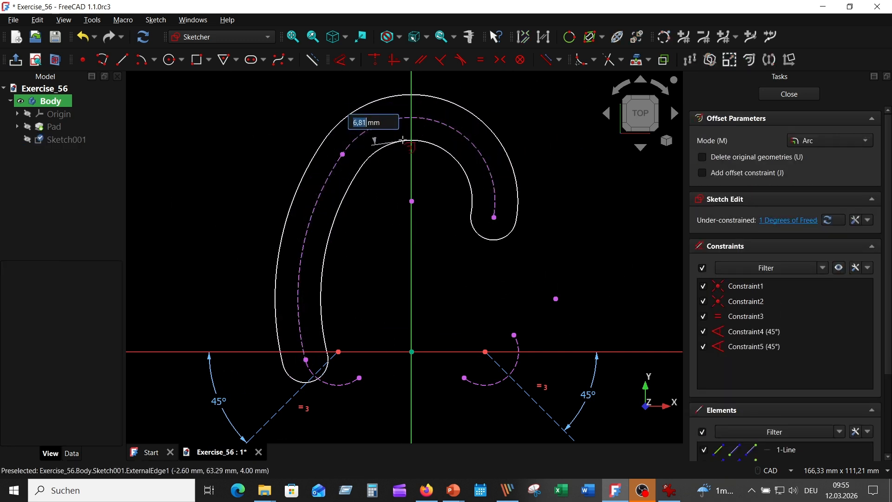
pyautogui.click(403, 141)
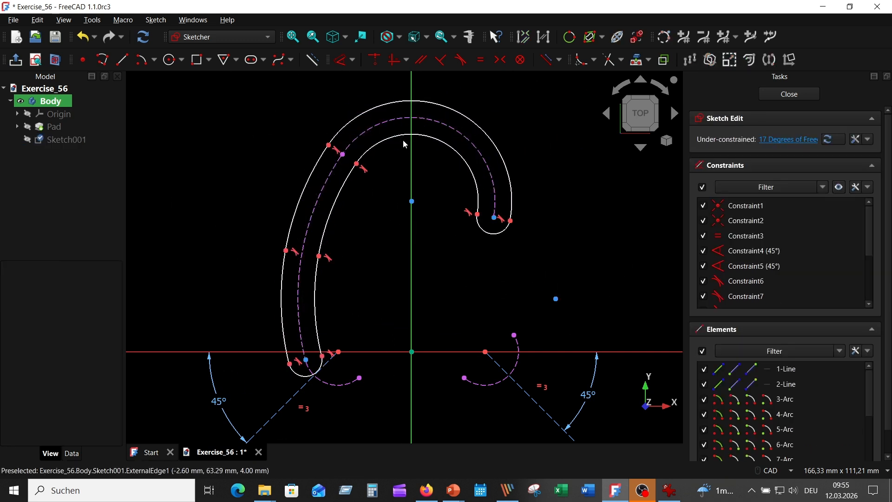
pyautogui.rightClick(525, 130)
# Step: Delete both rounded end caps and all inner arcs of the offset contour, leaving only its outer arcs
pyautogui.click(501, 259)
pyautogui.click(491, 238)
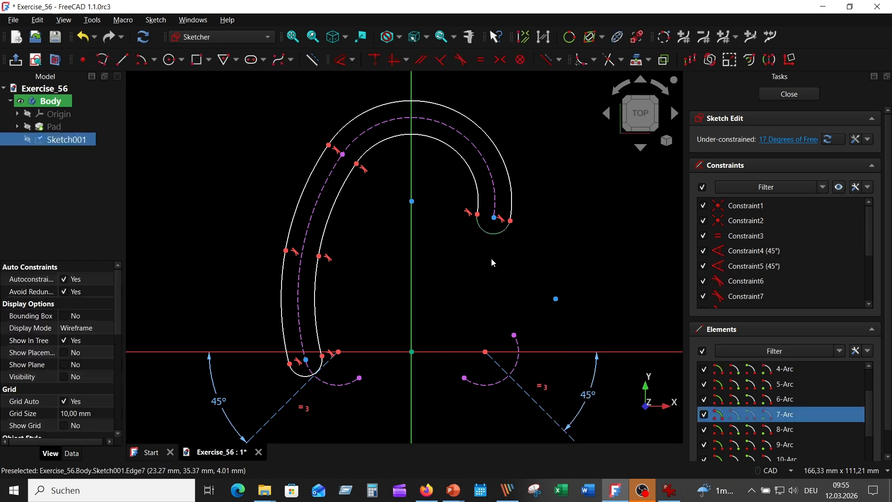
pyautogui.press('Delete')
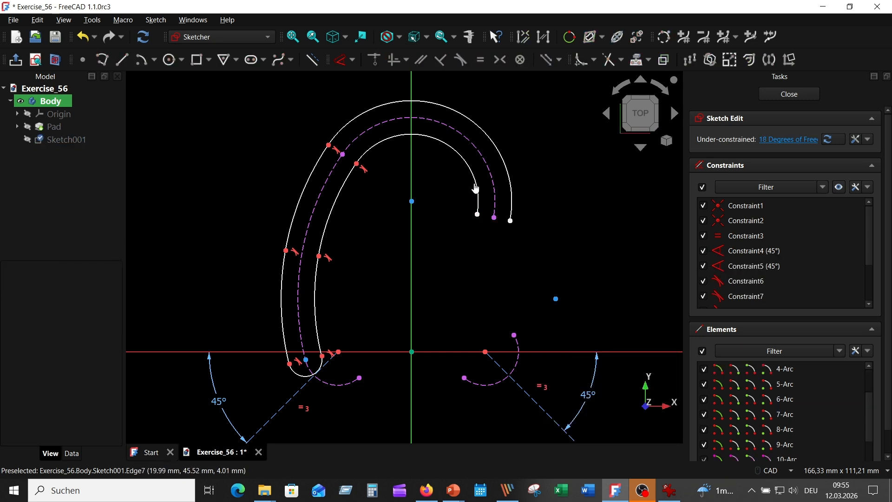
pyautogui.click(459, 158)
pyautogui.press('Delete')
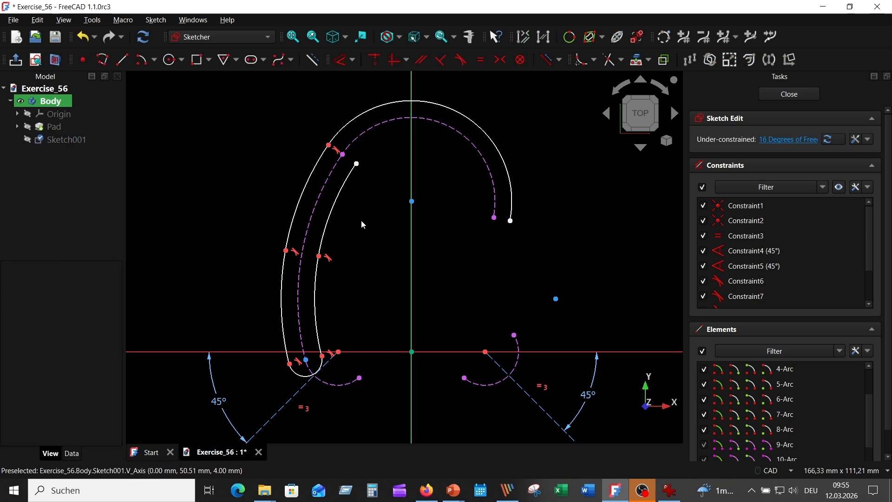
pyautogui.click(332, 217)
pyautogui.press('Delete')
pyautogui.click(317, 291)
pyautogui.press('Delete')
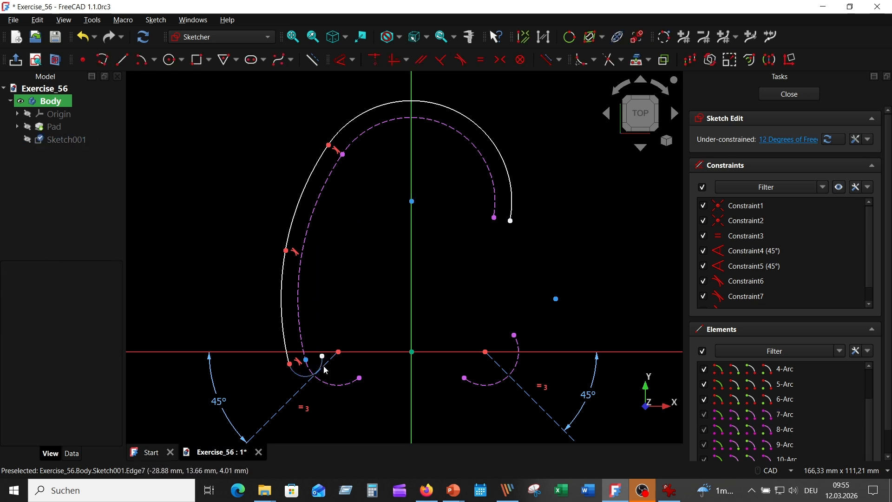
pyautogui.click(304, 381)
pyautogui.press('Delete')
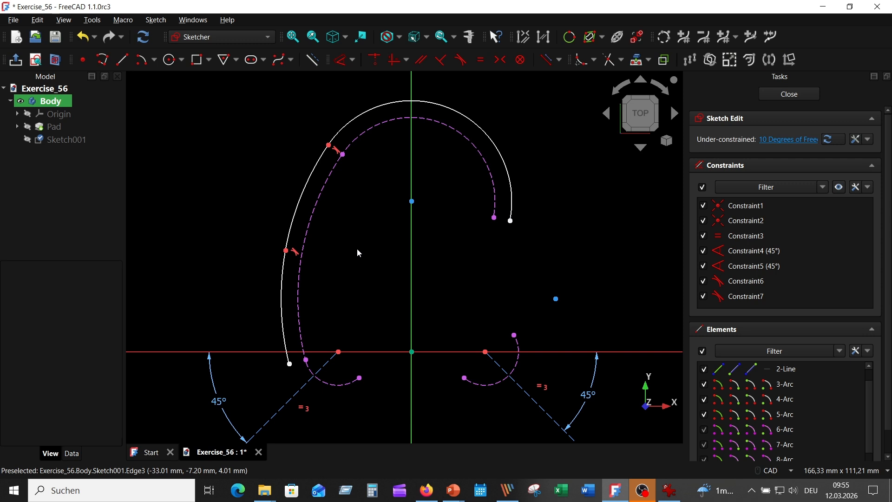
# Step: Convert the three remaining outer offset arcs to construction geometry
pyautogui.click(469, 117)
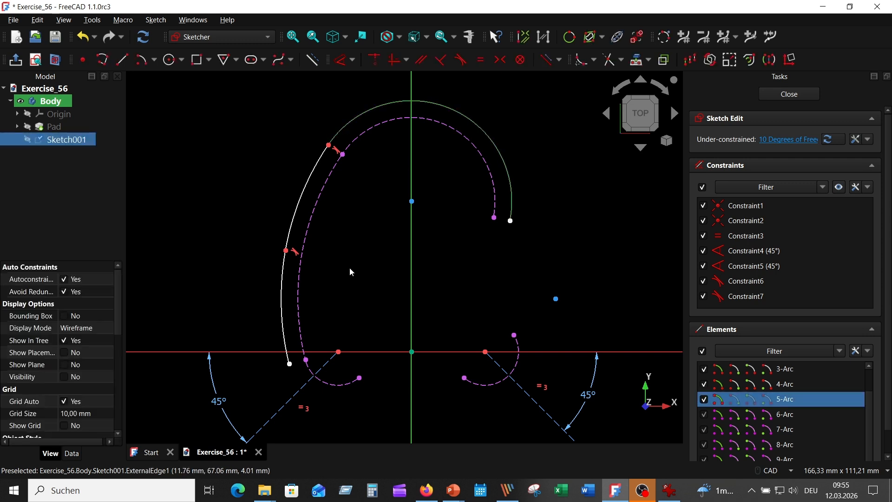
pyautogui.click(300, 193)
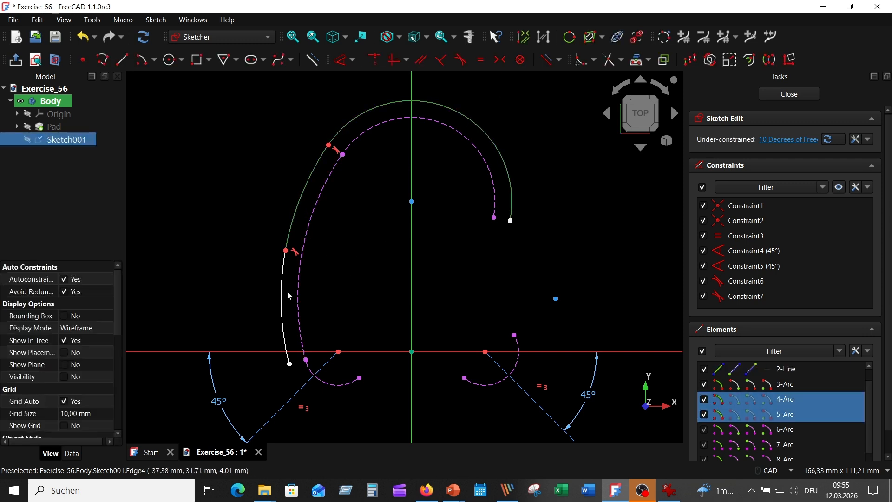
pyautogui.click(282, 286)
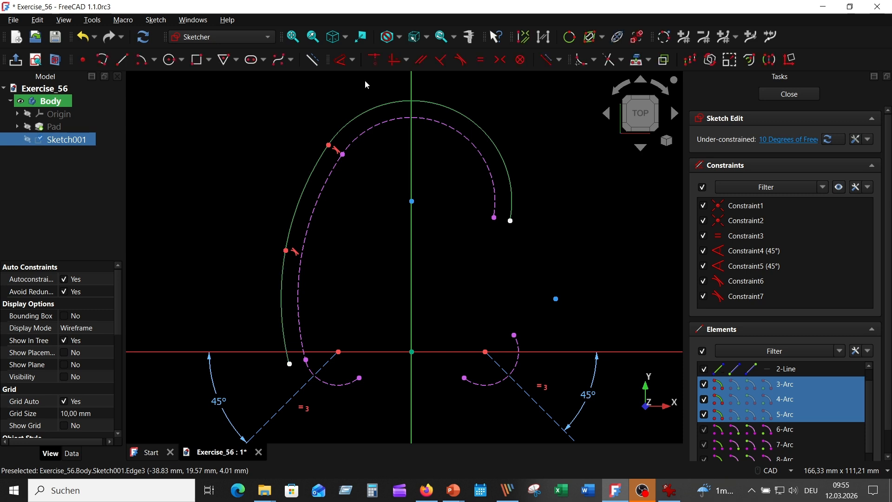
pyautogui.click(312, 59)
# Step: Check the hole data in the reference drawing and draw a circle of 2.5 mm radius on the vertical axis near the upper offset arc
pyautogui.moveTo(444, 163); pyautogui.dragTo(428, 173, button='middle')
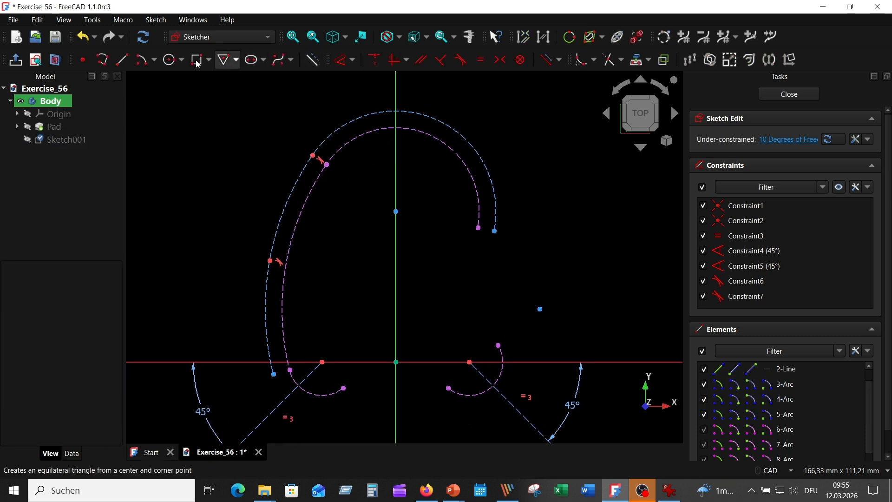
pyautogui.click(168, 61)
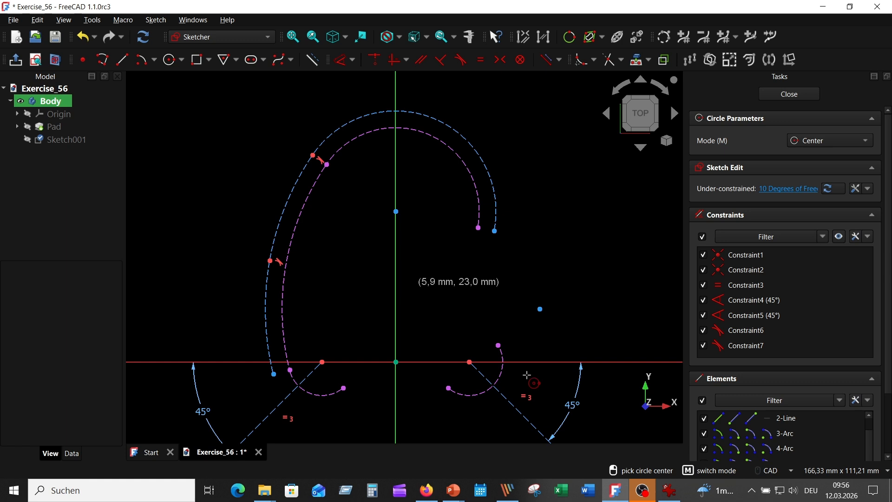
pyautogui.click(669, 490)
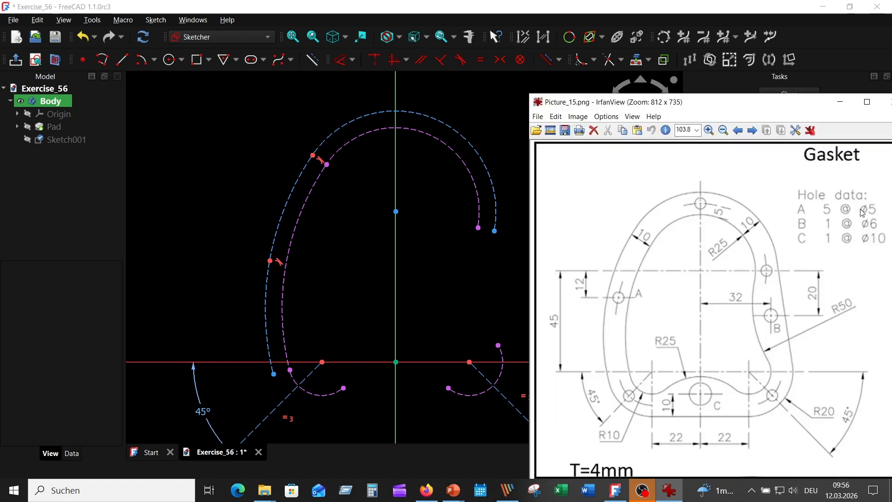
pyautogui.scroll(3, 433, 93)
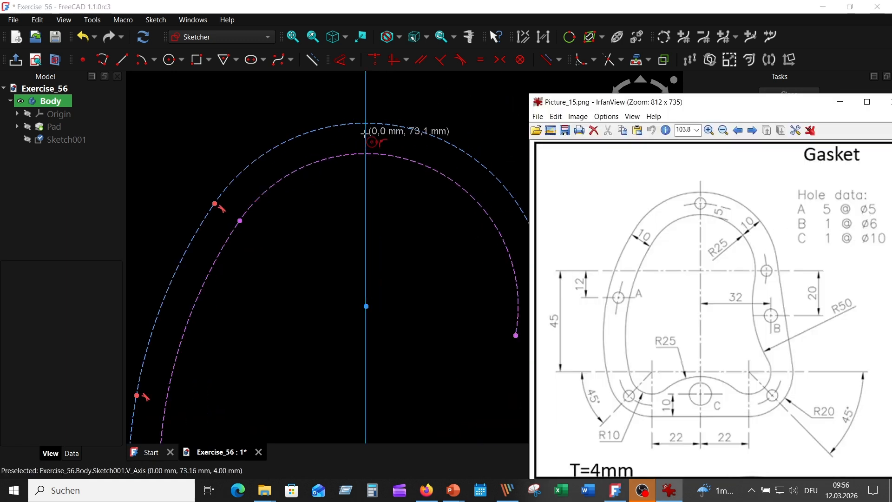
pyautogui.click(366, 132)
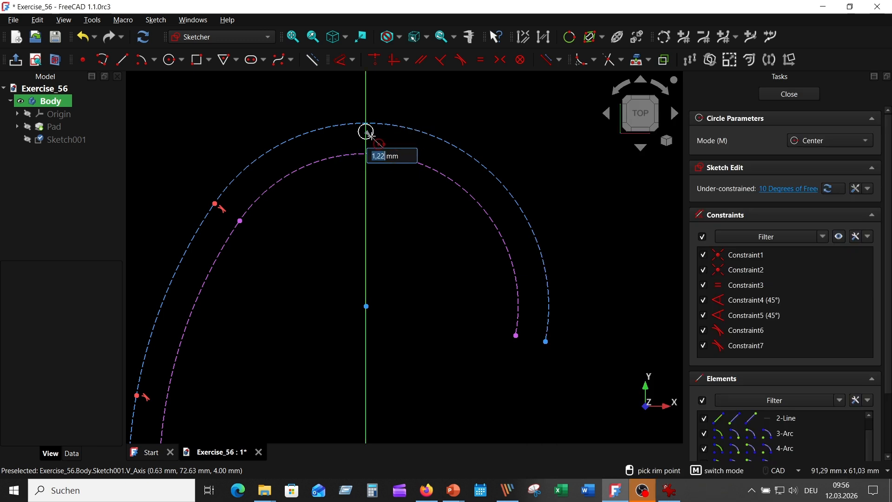
pyautogui.write('2,5')
pyautogui.press('Return')
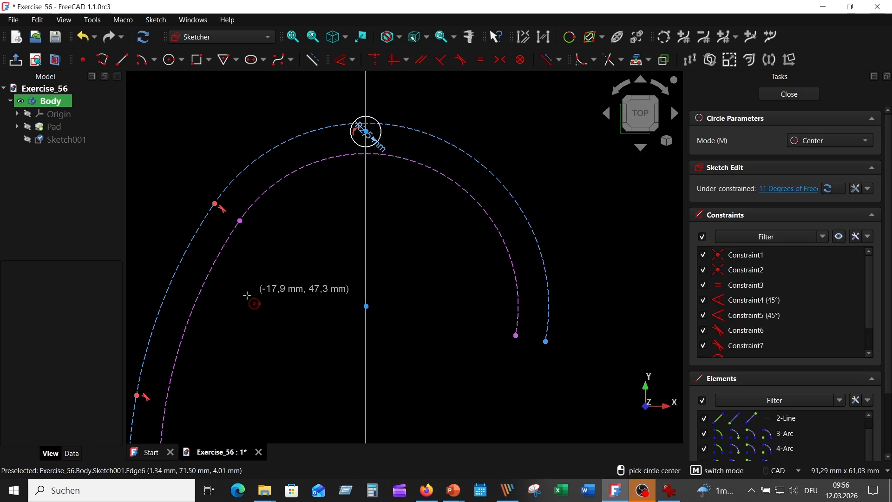
# Step: Draw circles of 2.5 mm radius centred on the left offset arc and near the right end of the upper offset arc
pyautogui.moveTo(275, 301)
pyautogui.mouseDown(button='middle')
pyautogui.moveTo(291, 293)
pyautogui.moveTo(331, 180)
pyautogui.mouseUp(button='middle')
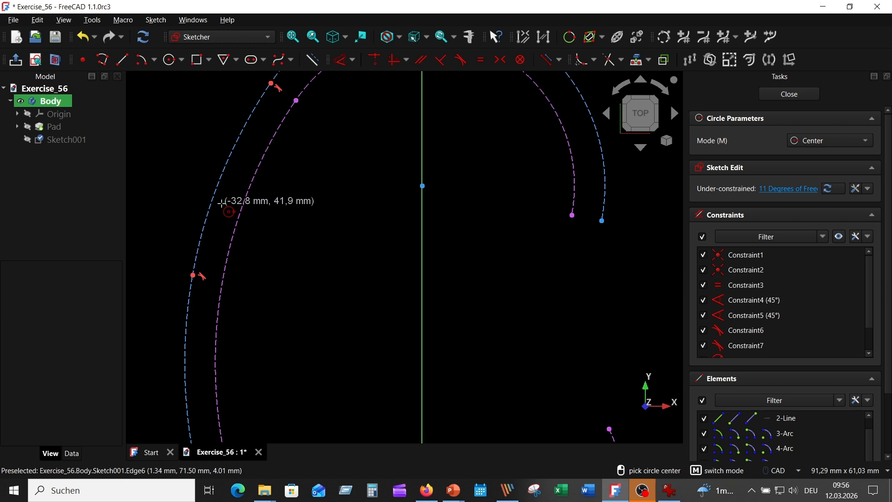
pyautogui.click(213, 196)
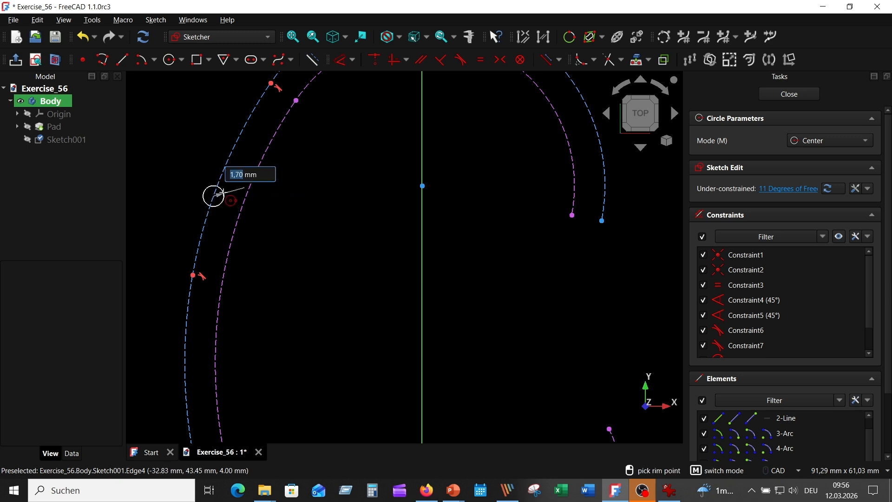
pyautogui.press('Return')
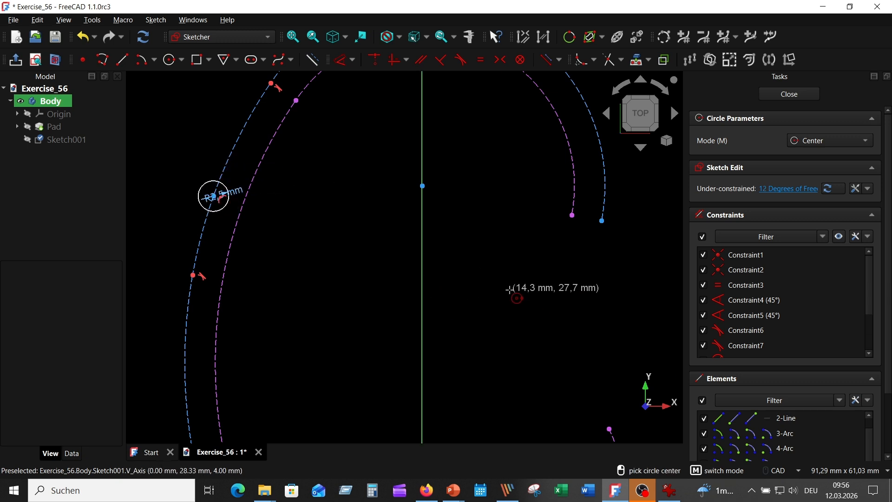
pyautogui.moveTo(542, 284); pyautogui.dragTo(494, 281, button='middle')
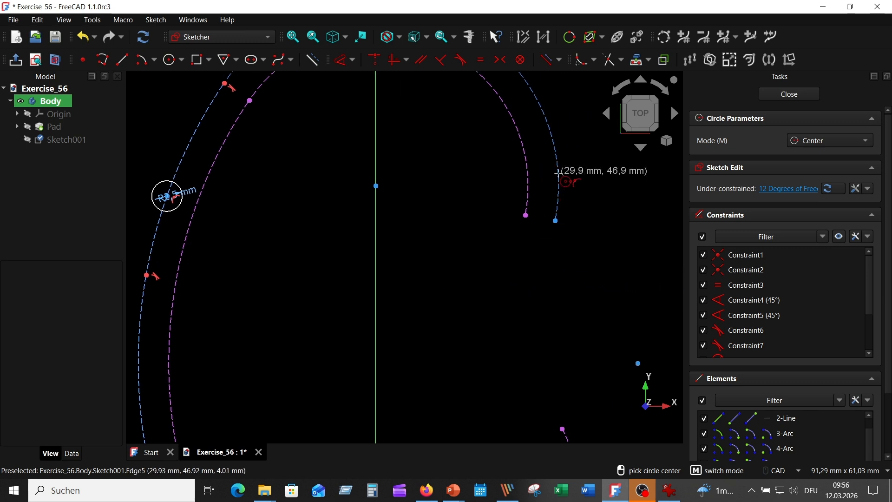
pyautogui.click(558, 173)
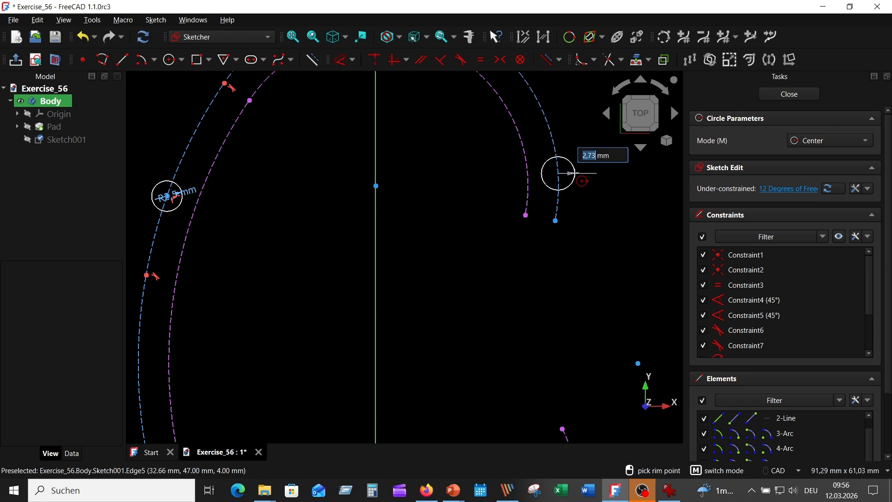
pyautogui.write('2,5')
pyautogui.press('Return')
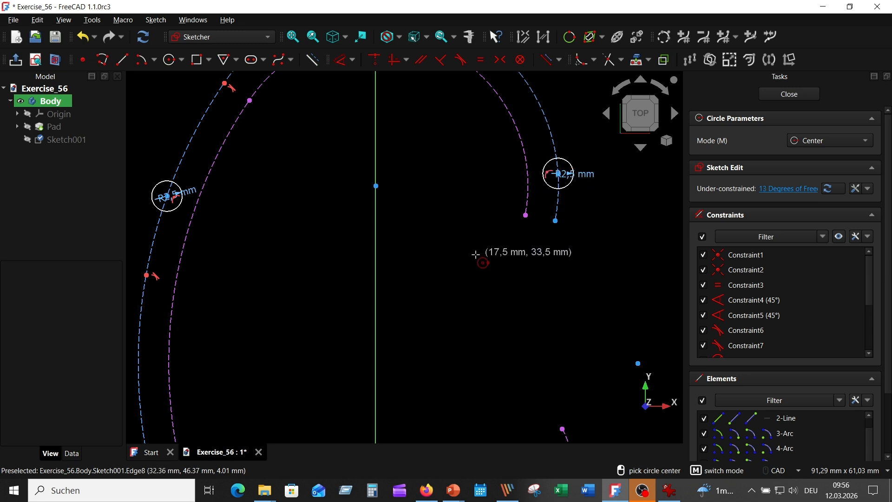
# Step: Draw a circle of 2.5 mm radius centred on the left 45° construction line, just outside the projected corner arc
pyautogui.moveTo(464, 256); pyautogui.dragTo(462, 66, button='middle')
pyautogui.moveTo(173, 362); pyautogui.dragTo(258, 323, button='middle')
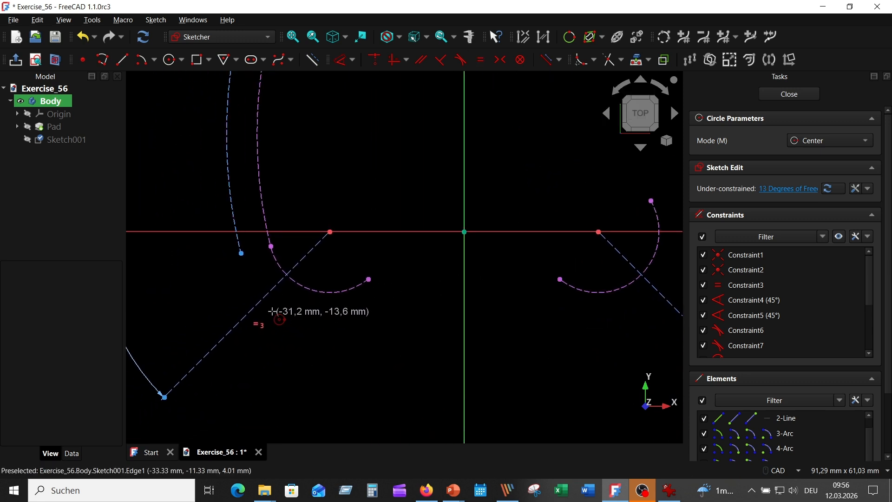
pyautogui.click(264, 297)
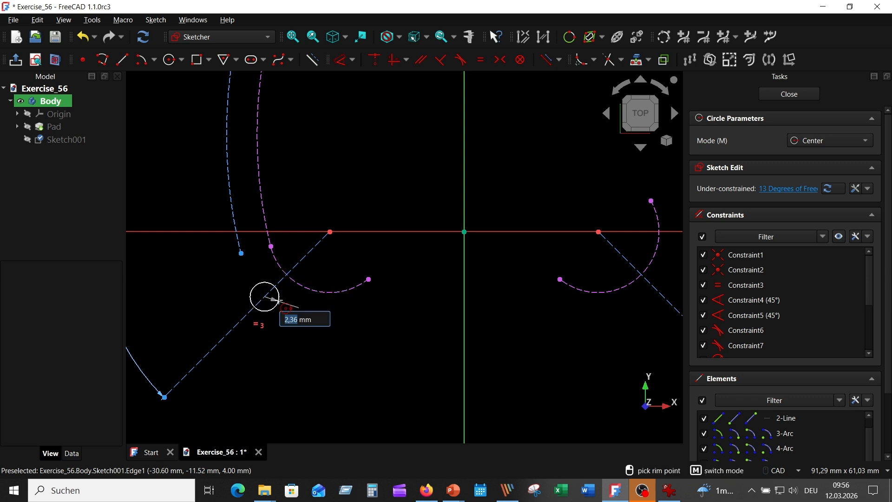
pyautogui.write('2,5')
pyautogui.press('Return')
# Step: Draw a circle of 2.5 mm radius centred on the right 45° construction line and move its radius label clear of the circle
pyautogui.moveTo(589, 333); pyautogui.dragTo(363, 315, button='middle')
pyautogui.click(489, 272)
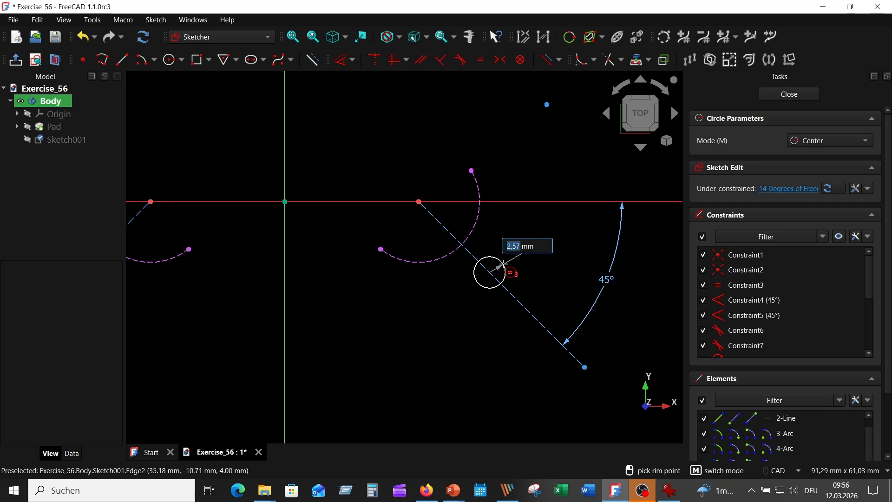
pyautogui.click(503, 263)
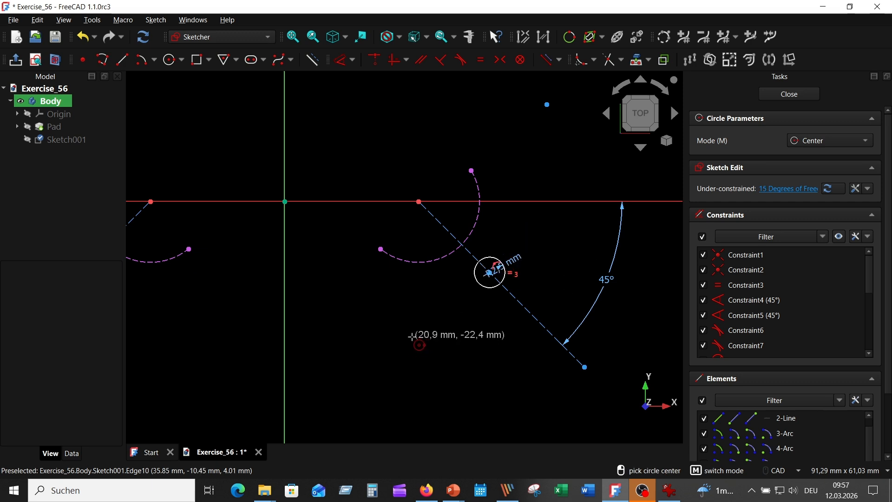
pyautogui.rightClick(389, 327)
pyautogui.moveTo(511, 261); pyautogui.dragTo(551, 238)
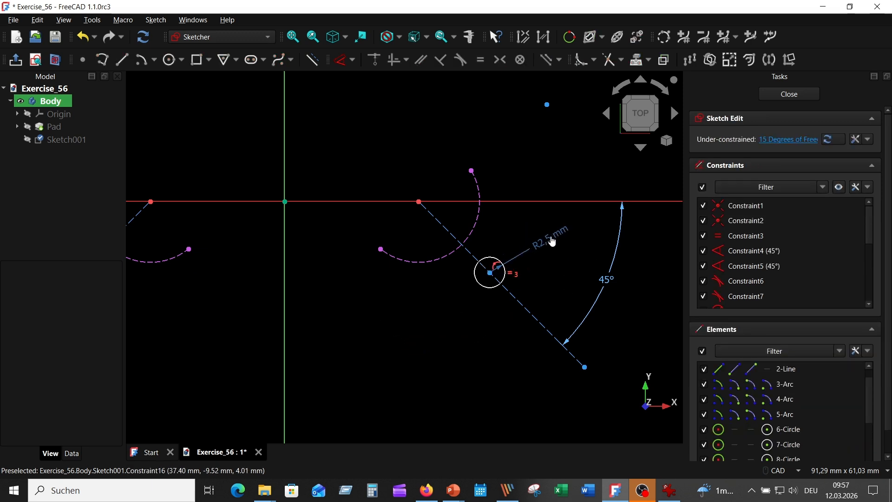
# Step: Dimension the distance from the right 45° line's start point to the centre of its hole as 15 mm
pyautogui.click(490, 273)
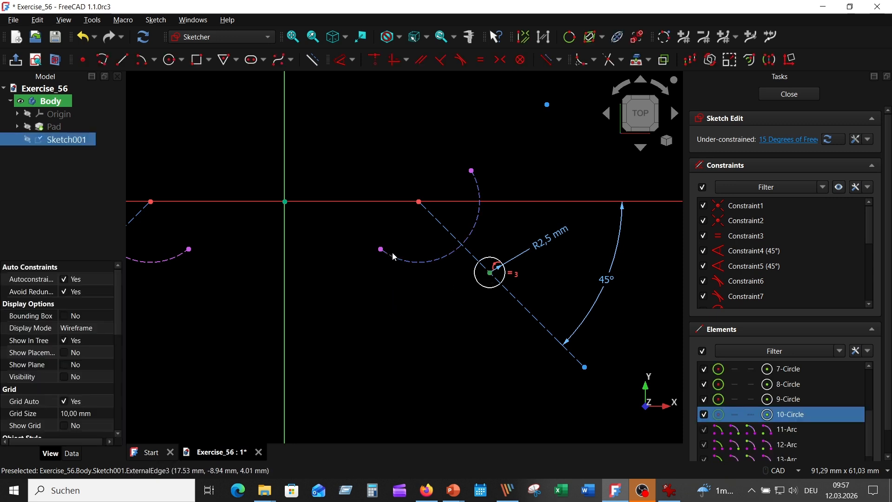
pyautogui.click(419, 202)
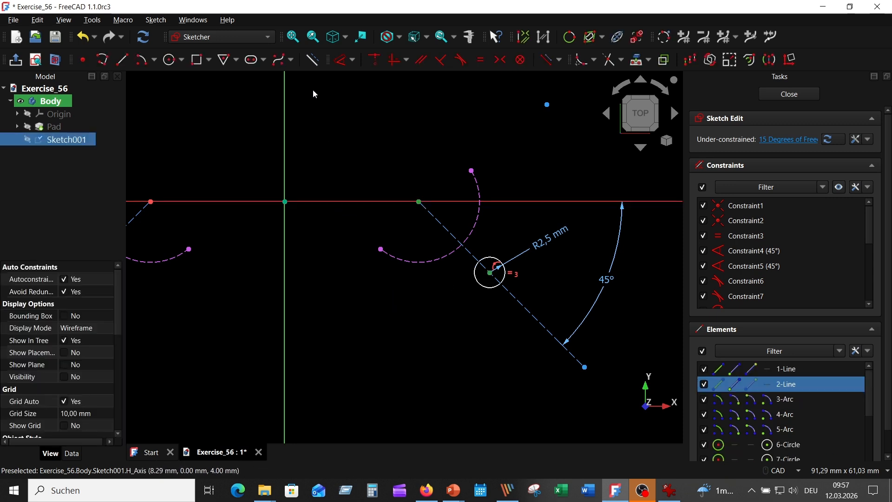
pyautogui.click(341, 59)
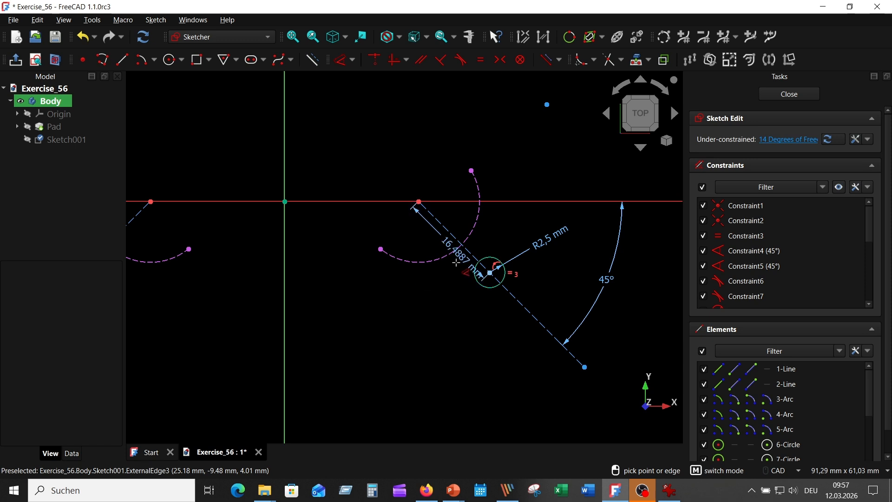
pyautogui.click(445, 305)
pyautogui.write('15')
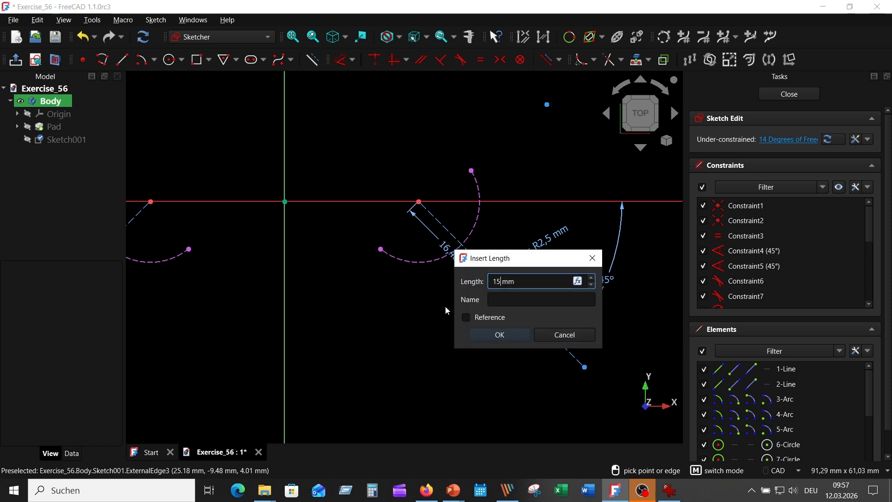
pyautogui.press('Return')
# Step: Constrain the left 45° line's hole centre to 15 mm from the line's start point on the horizontal axis
pyautogui.scroll(-1, 420, 334)
pyautogui.moveTo(421, 334); pyautogui.dragTo(616, 319, button='middle')
pyautogui.scroll(1, 616, 320)
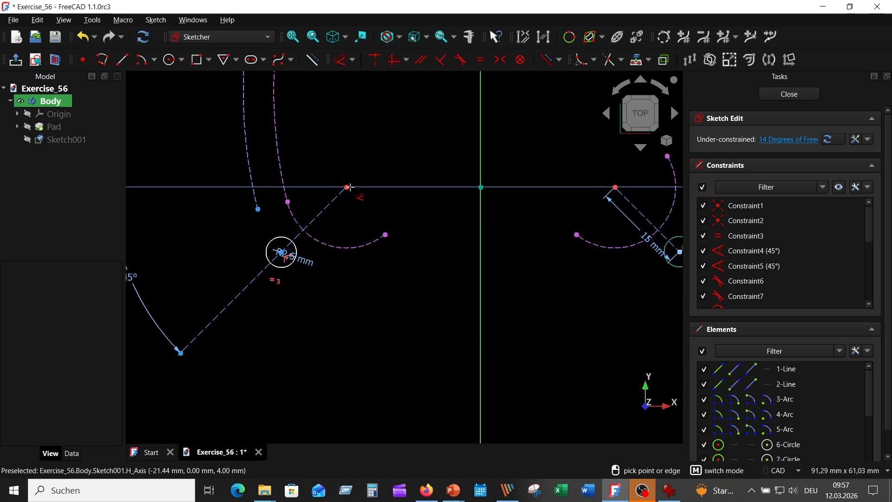
pyautogui.click(347, 187)
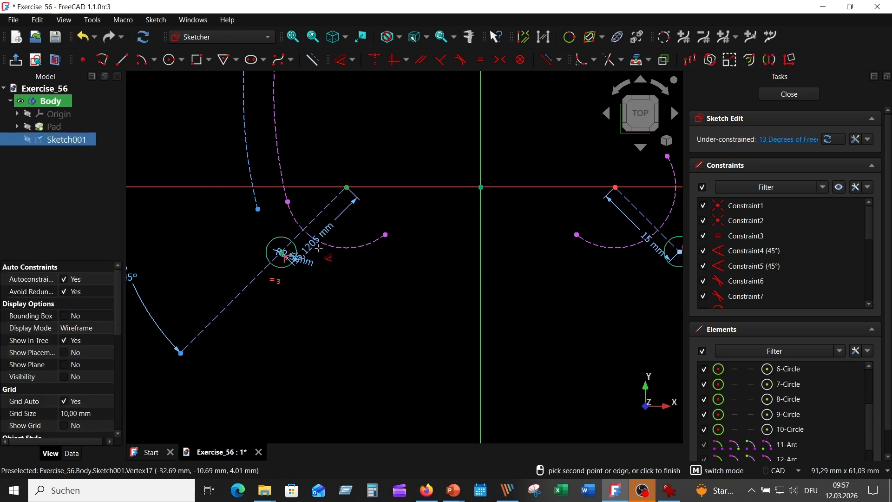
pyautogui.click(321, 274)
pyautogui.press('Return')
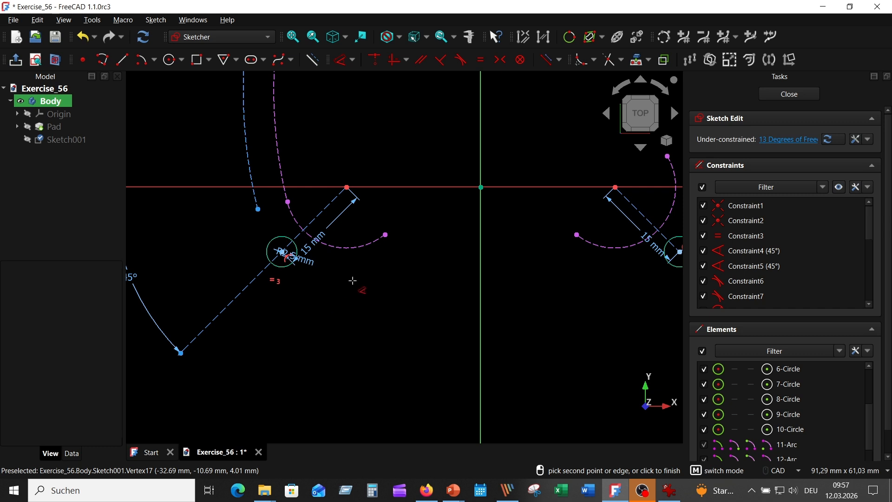
# Step: Finish dimensioning and move the radius label of the hole on the left offset arc outside the contour
pyautogui.scroll(-2, 351, 280)
pyautogui.moveTo(328, 128); pyautogui.dragTo(293, 252, button='middle')
pyautogui.scroll(2, 300, 242)
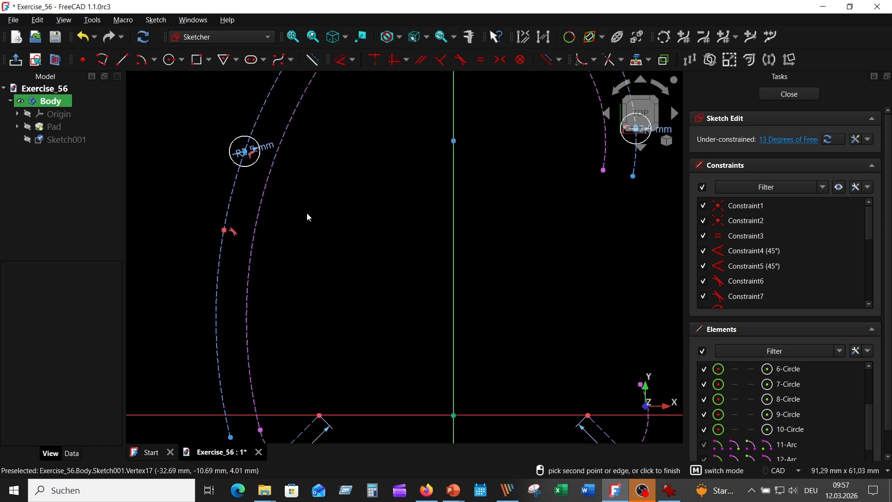
pyautogui.click(373, 224)
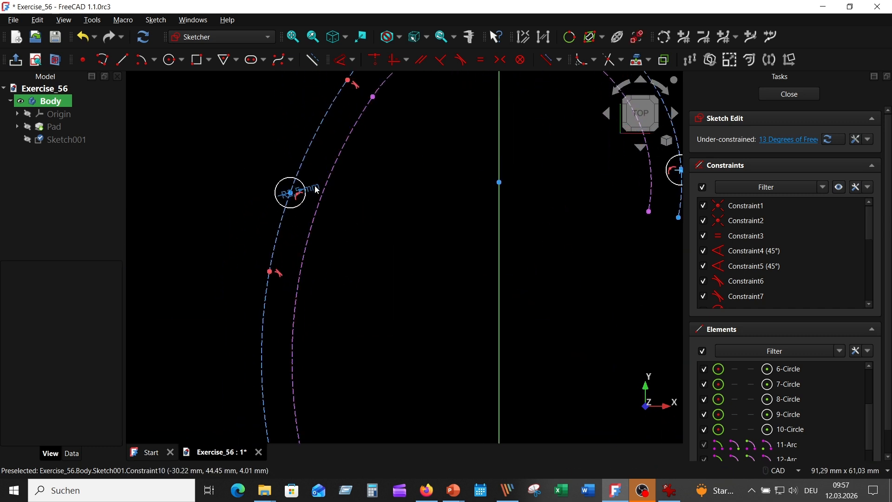
pyautogui.moveTo(313, 188); pyautogui.dragTo(226, 144)
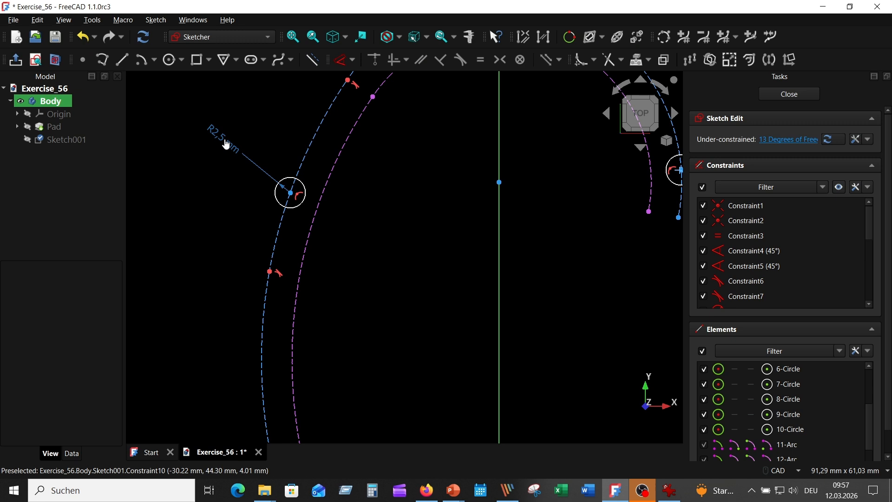
# Step: Set the vertical distance between the upper arc's centre point and the hole on the left offset arc to 12 mm
pyautogui.click(499, 182)
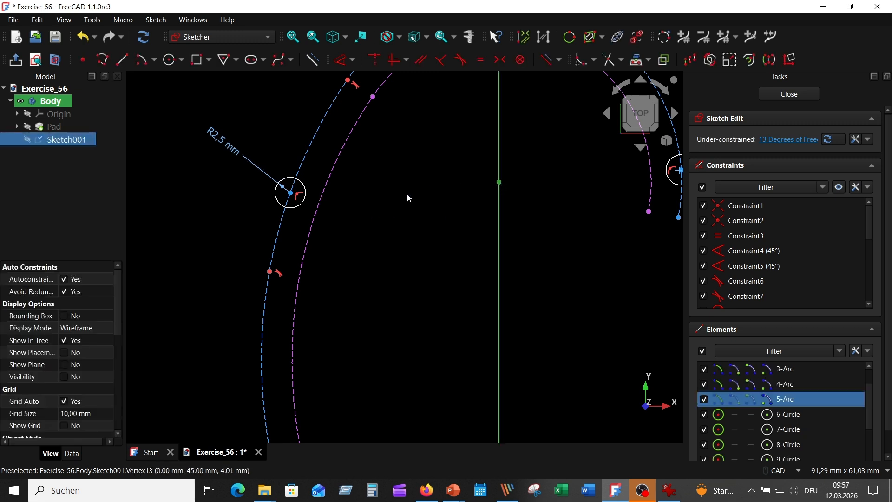
pyautogui.click(292, 195)
pyautogui.click(341, 59)
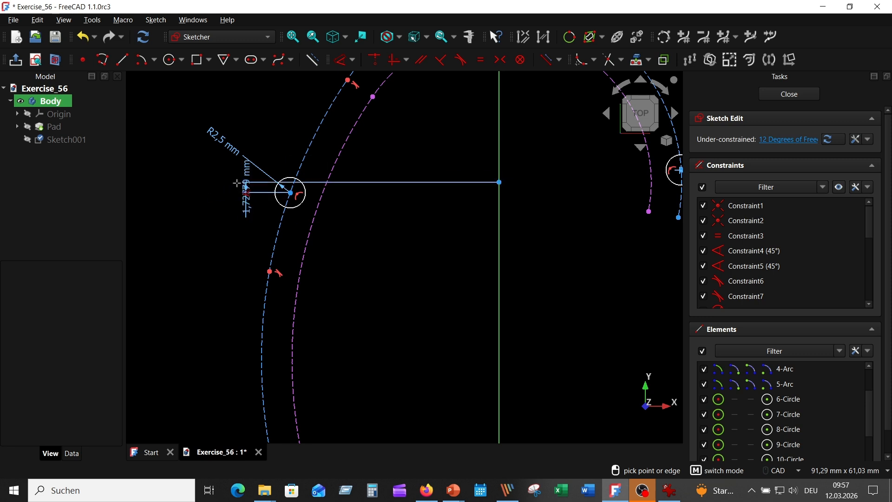
pyautogui.click(204, 263)
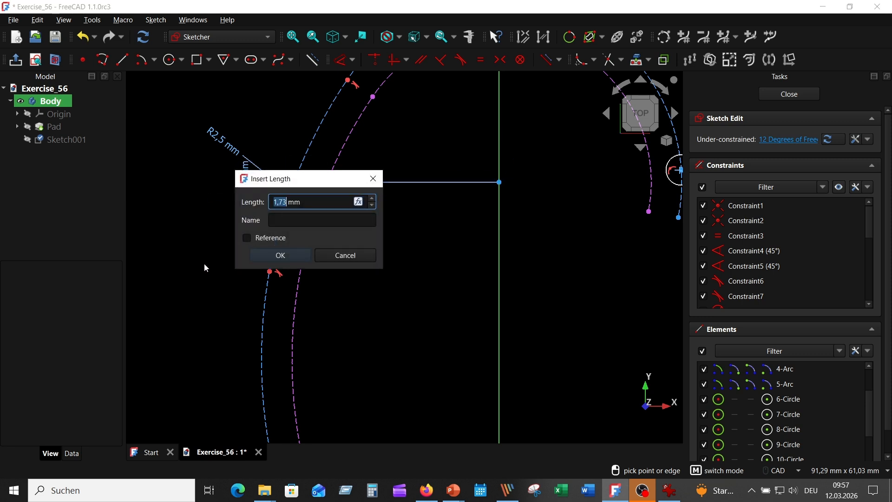
pyautogui.write('12')
pyautogui.press('Return')
pyautogui.scroll(-2, 340, 355)
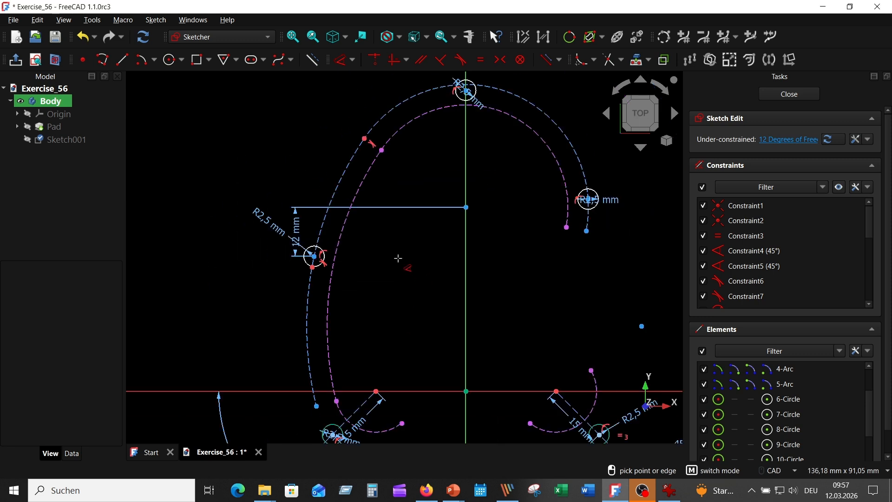
pyautogui.scroll(4, 543, 228)
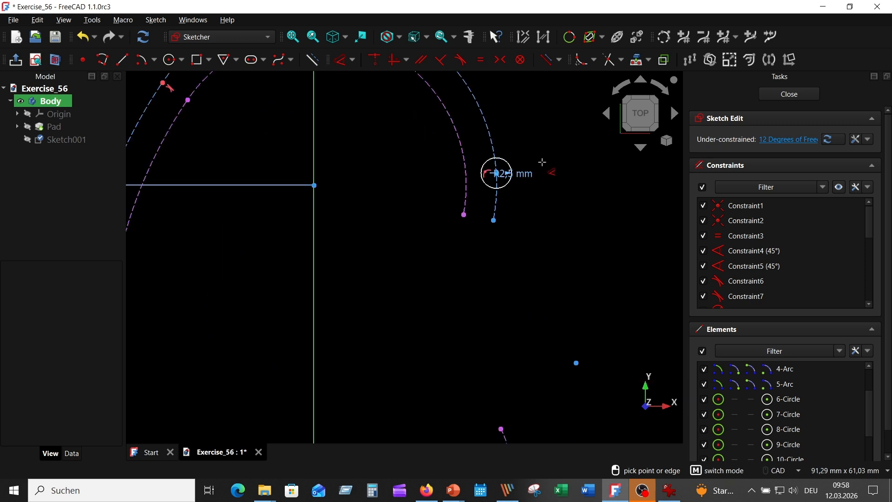
# Step: Move the radius label of the right hole outside the contour and align its centre horizontally with the upper arc's centre point
pyautogui.rightClick(552, 183)
pyautogui.moveTo(525, 175); pyautogui.dragTo(570, 188)
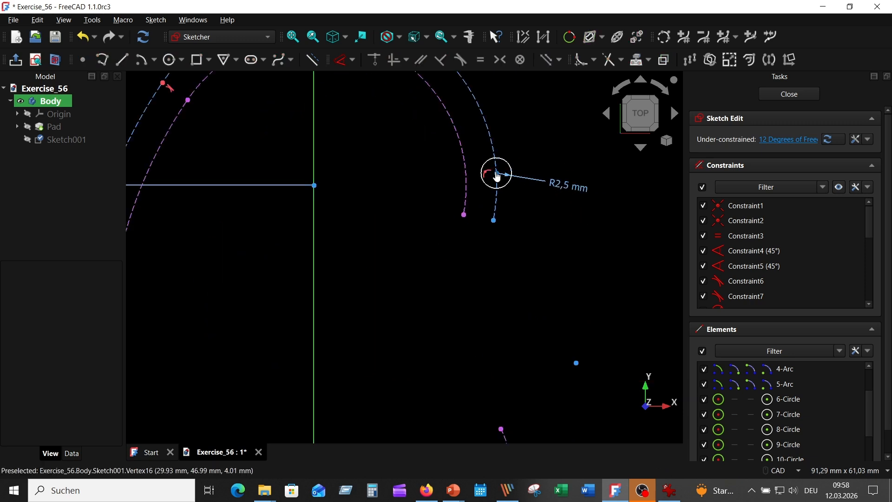
pyautogui.click(496, 173)
pyautogui.click(315, 186)
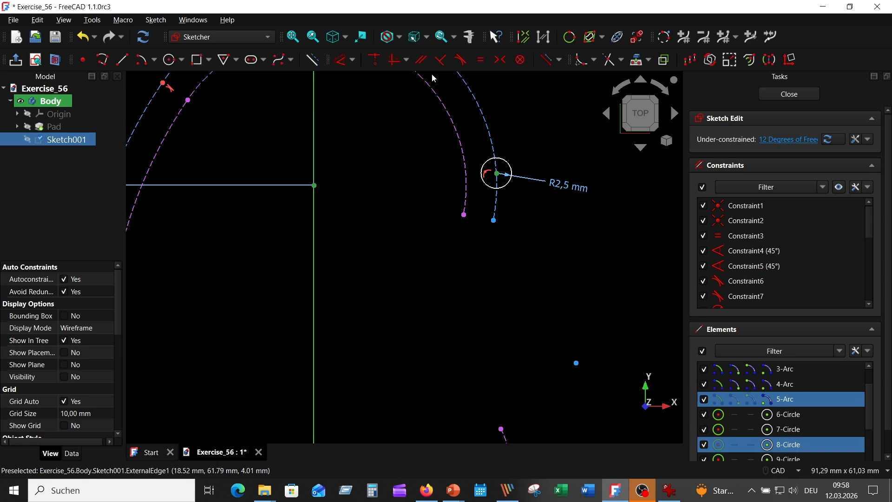
pyautogui.click(394, 59)
pyautogui.scroll(-3, 384, 140)
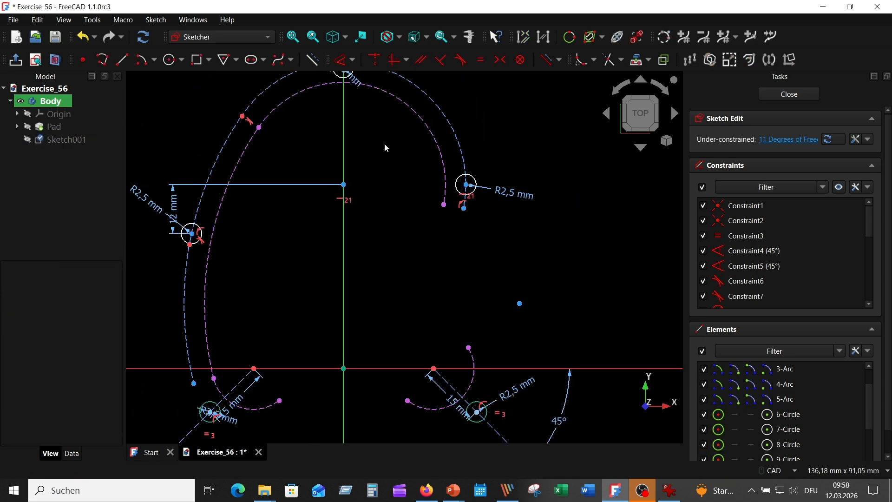
# Step: Constrain the centre of the topmost hole to lie on the upper dashed construction arc
pyautogui.scroll(6, 404, 244)
pyautogui.moveTo(403, 258); pyautogui.dragTo(453, 182)
pyautogui.click(383, 237)
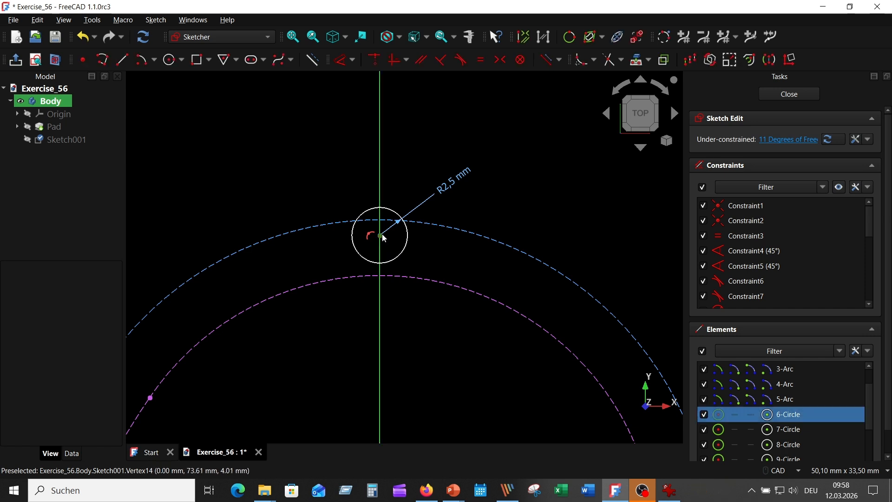
pyautogui.click(431, 232)
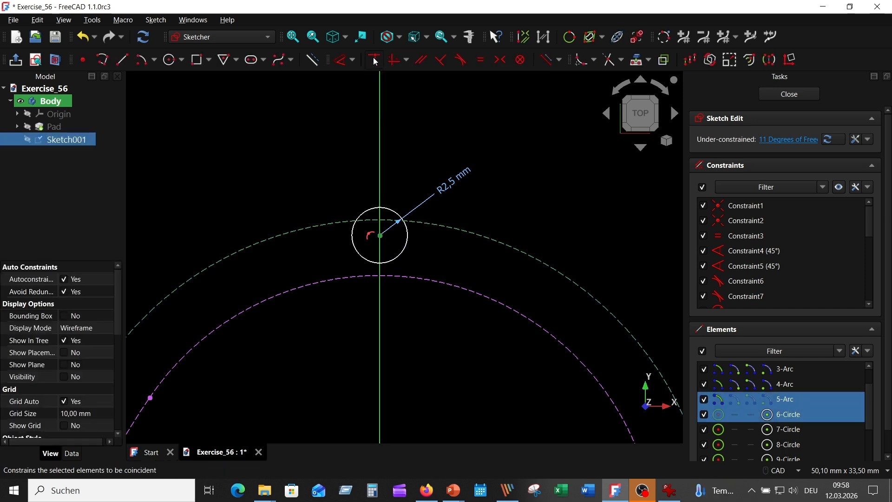
pyautogui.click(394, 59)
pyautogui.scroll(-3, 472, 147)
pyautogui.scroll(-3, 448, 257)
pyautogui.moveTo(454, 276); pyautogui.dragTo(392, 139, button='middle')
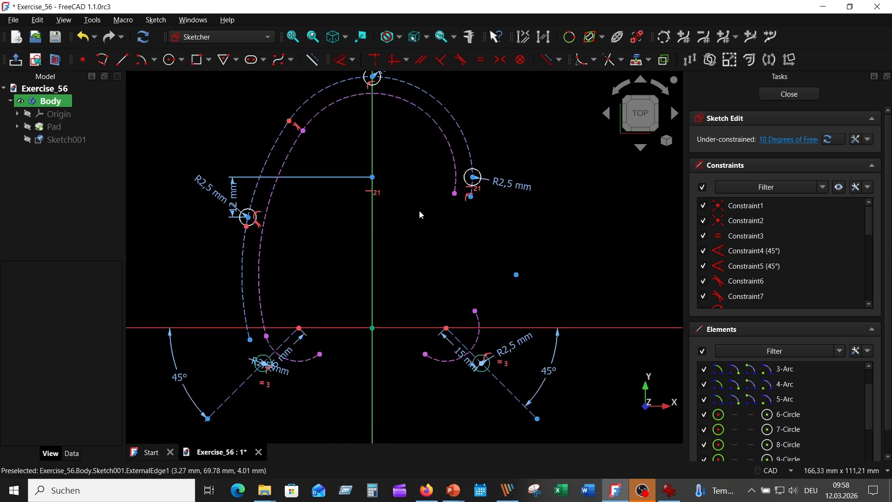
# Step: Set the distance between the right end points of the upper construction arc and the inner contour arc to 5 mm
pyautogui.scroll(1, 436, 220)
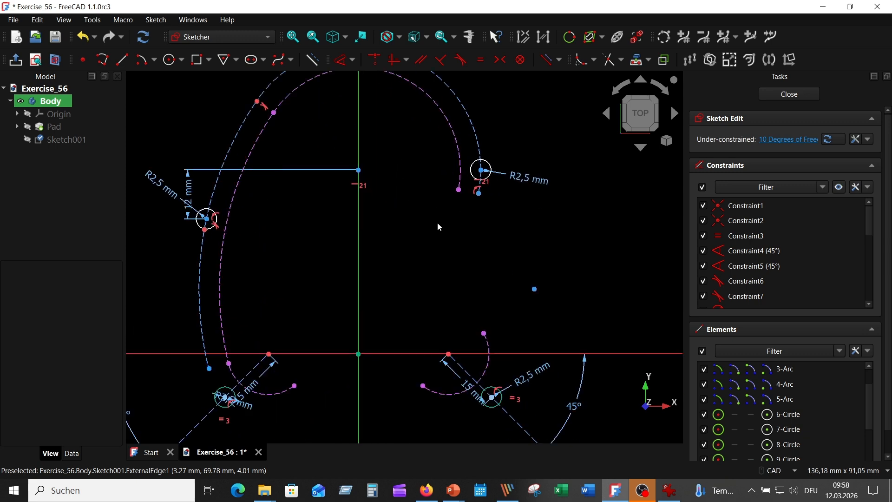
pyautogui.click(344, 65)
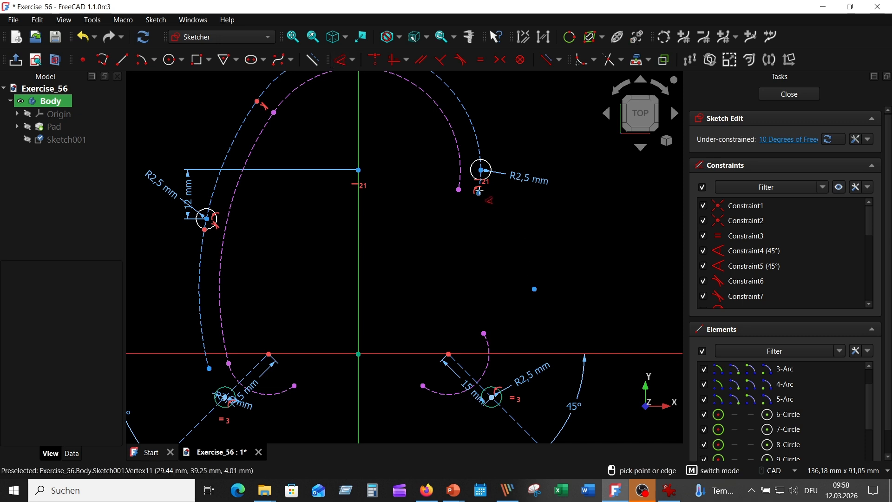
pyautogui.click(477, 192)
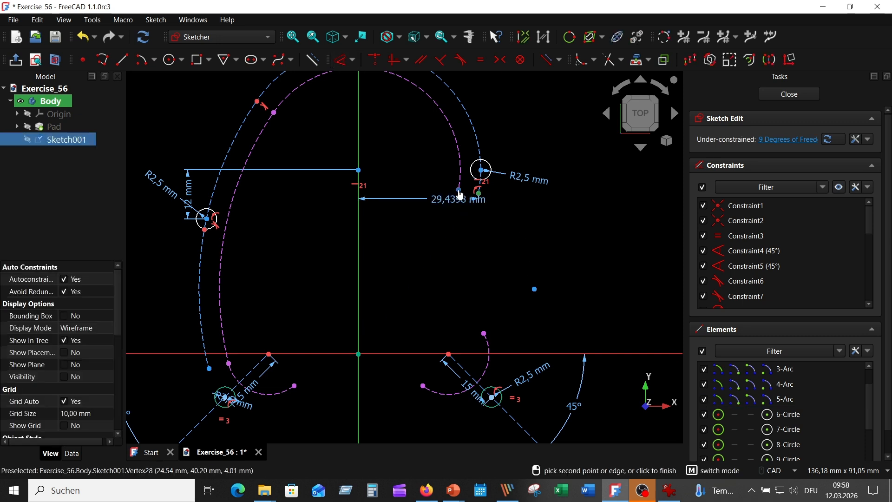
pyautogui.click(459, 191)
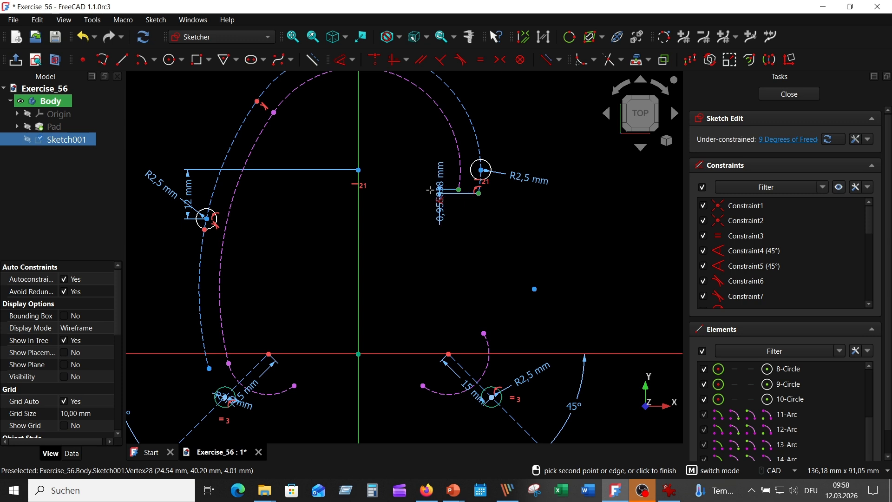
pyautogui.click(420, 220)
pyautogui.write('5')
pyautogui.press('Return')
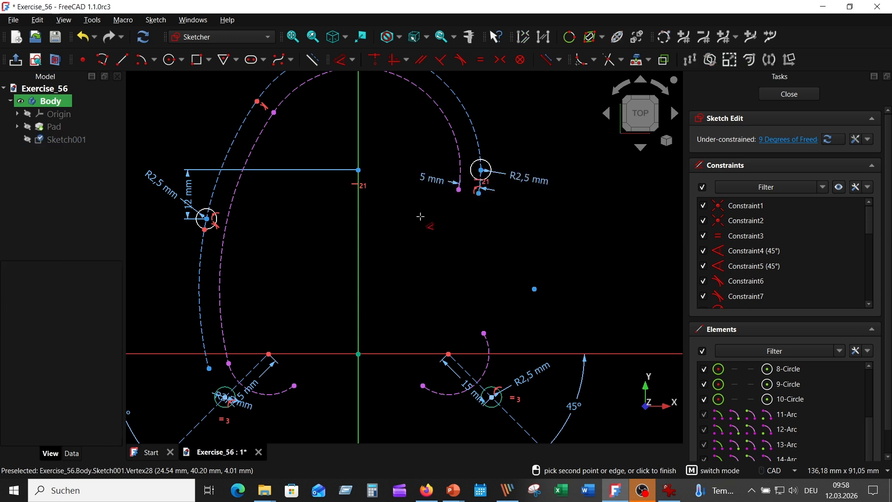
# Step: Set the distance between the lower end points of the left construction arc and the left inner contour arc to 5 mm
pyautogui.scroll(2, 312, 251)
pyautogui.moveTo(312, 249)
pyautogui.mouseDown(button='middle')
pyautogui.moveTo(444, 183)
pyautogui.moveTo(452, 138)
pyautogui.mouseUp(button='middle')
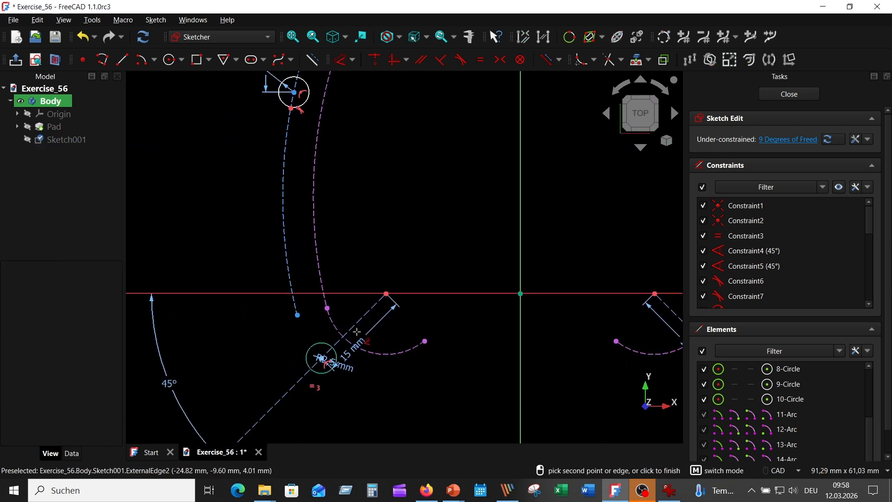
pyautogui.click(327, 308)
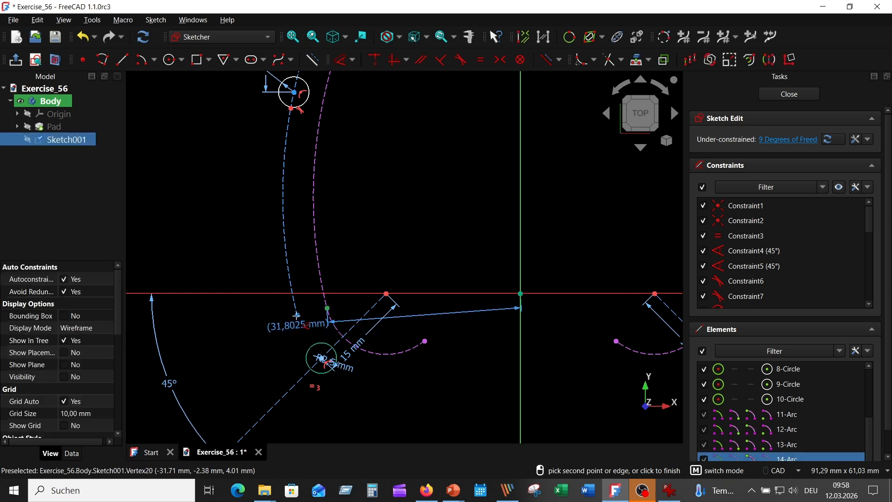
pyautogui.click(297, 314)
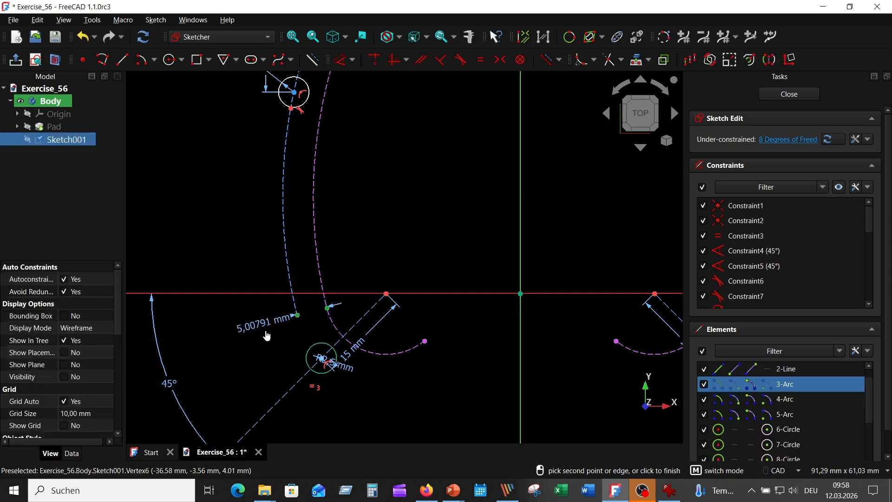
pyautogui.click(267, 335)
pyautogui.write('5,01')
pyautogui.press('Return')
# Step: Dimension the radii of the two left construction arcs, above and below the left hole, as 81.93 mm each
pyautogui.scroll(-2, 448, 326)
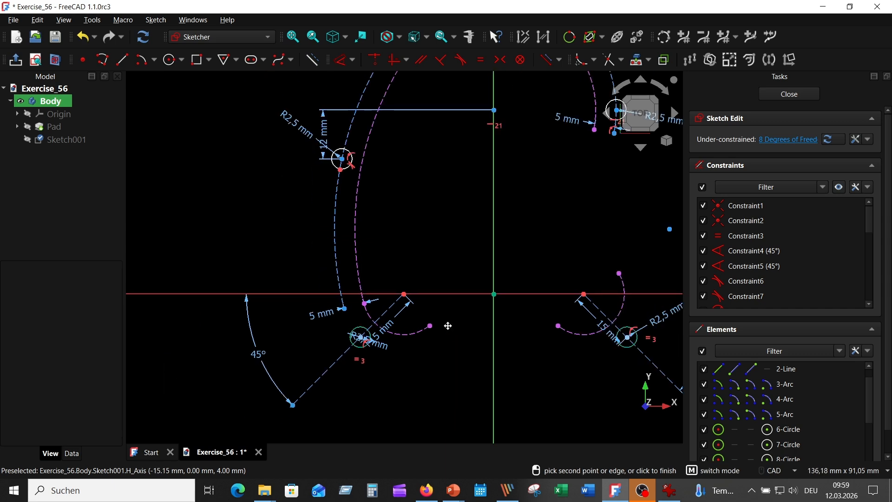
pyautogui.moveTo(448, 325); pyautogui.dragTo(338, 322, button='middle')
pyautogui.moveTo(299, 167)
pyautogui.mouseDown(button='middle')
pyautogui.moveTo(370, 238)
pyautogui.moveTo(401, 198)
pyautogui.moveTo(376, 205)
pyautogui.mouseUp(button='middle')
pyautogui.scroll(2, 370, 239)
pyautogui.scroll(-3, 442, 238)
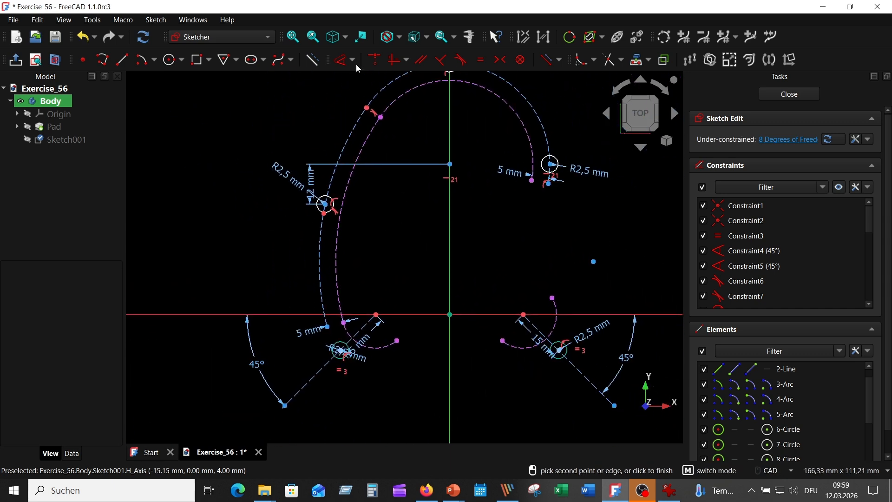
pyautogui.click(324, 205)
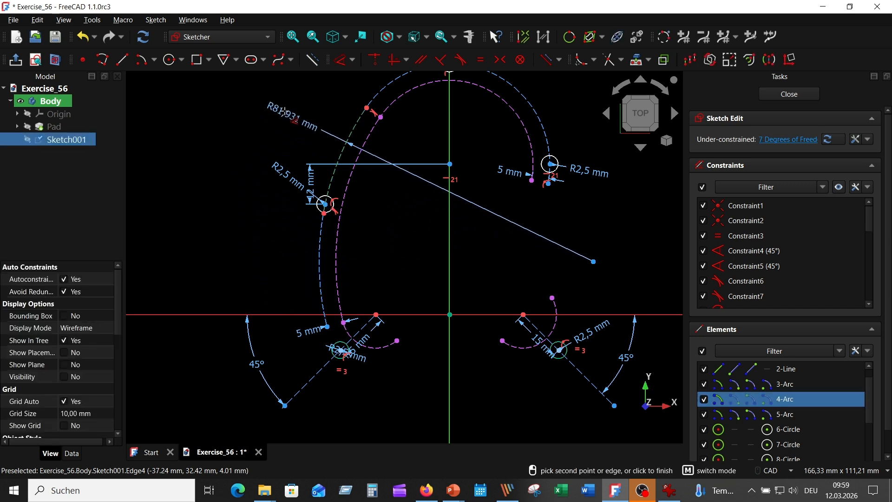
pyautogui.click(284, 112)
pyautogui.press('Return')
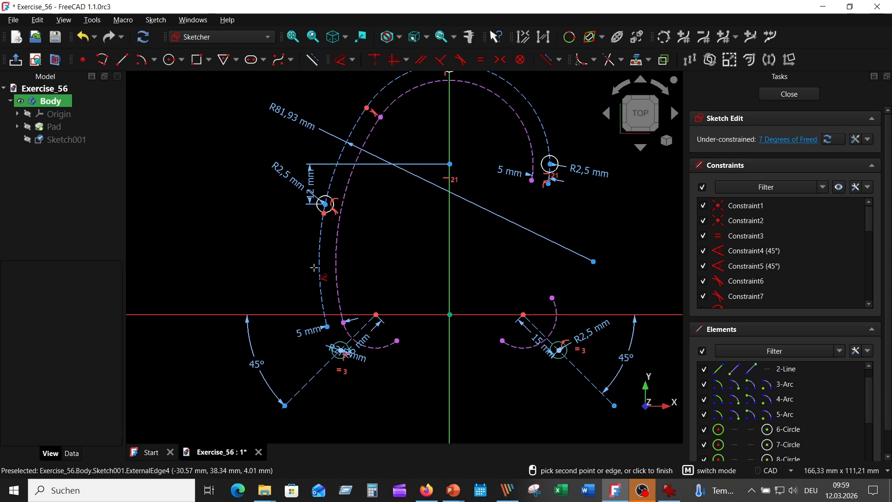
pyautogui.click(321, 269)
pyautogui.click(269, 263)
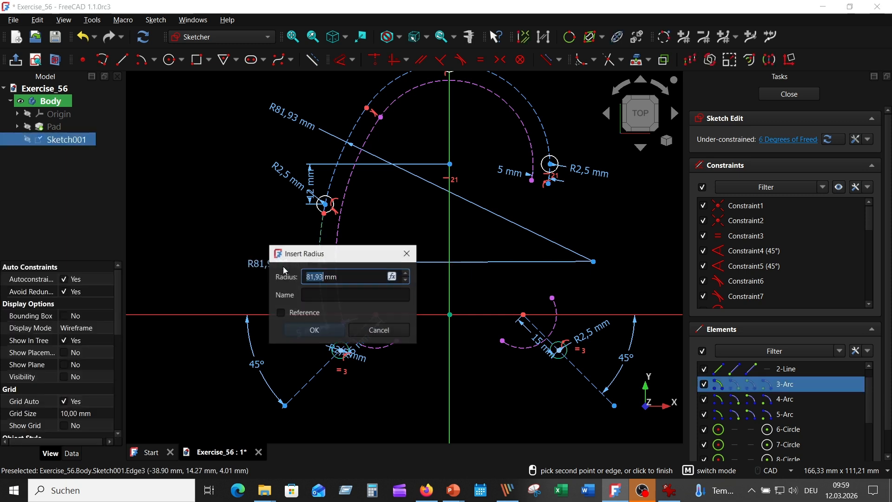
pyautogui.click(313, 330)
# Step: Set the radius of the upper construction arc to 30 mm
pyautogui.click(383, 95)
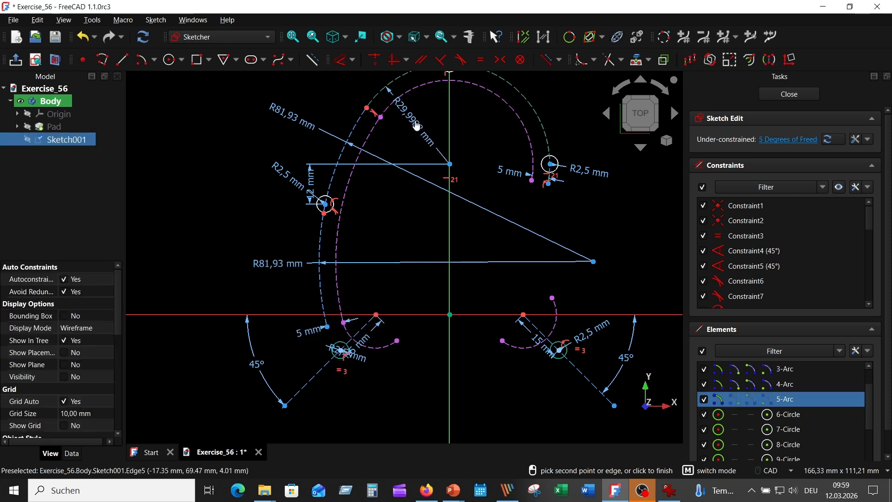
pyautogui.click(416, 126)
pyautogui.write('30')
pyautogui.press('Return')
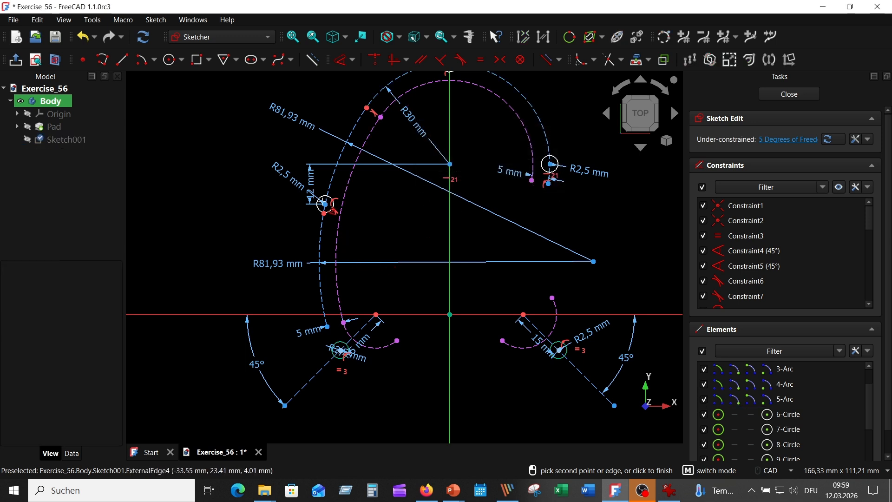
# Step: Constrain the left hole's centre to a vertical distance of 33.01 mm from the horizontal axis
pyautogui.click(324, 204)
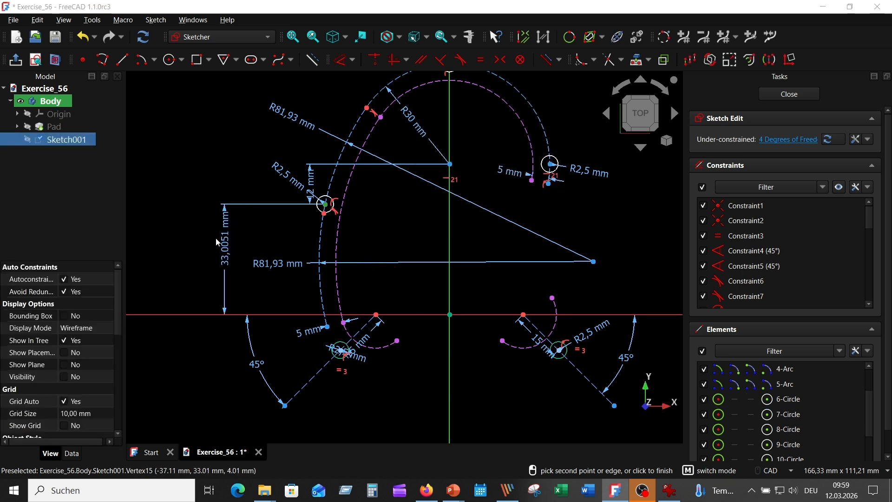
pyautogui.click(220, 241)
pyautogui.press('Return')
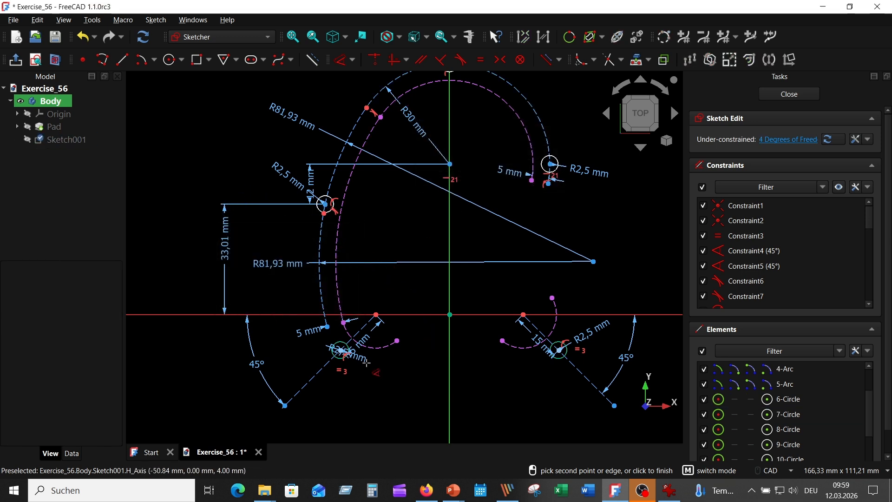
# Step: Dimension the length of the left 45° construction line as 38.45 mm
pyautogui.click(320, 370)
pyautogui.click(326, 391)
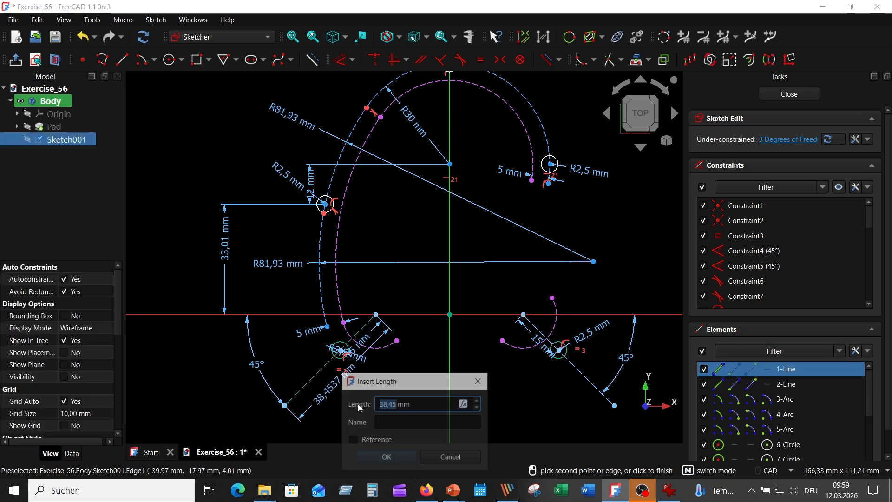
pyautogui.click(385, 458)
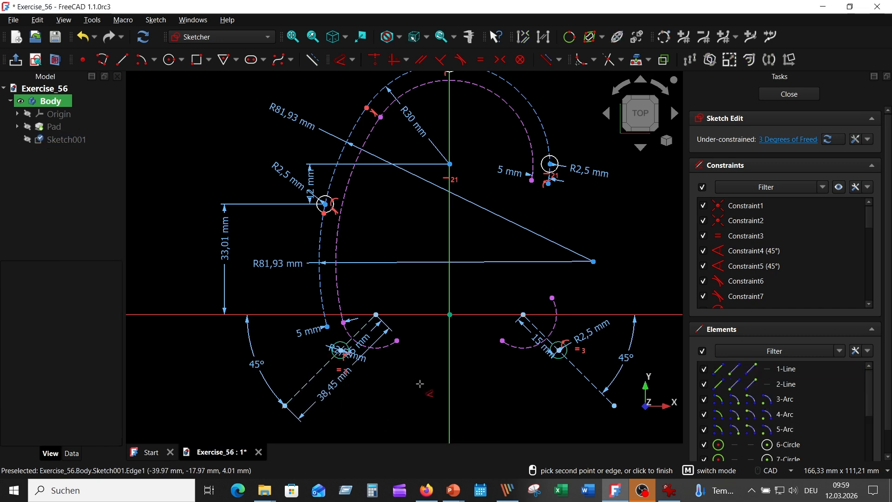
# Step: Hide the existing constraints and dimension the joint of the two left construction arcs 30.36 mm above the horizontal axis
pyautogui.click(840, 187)
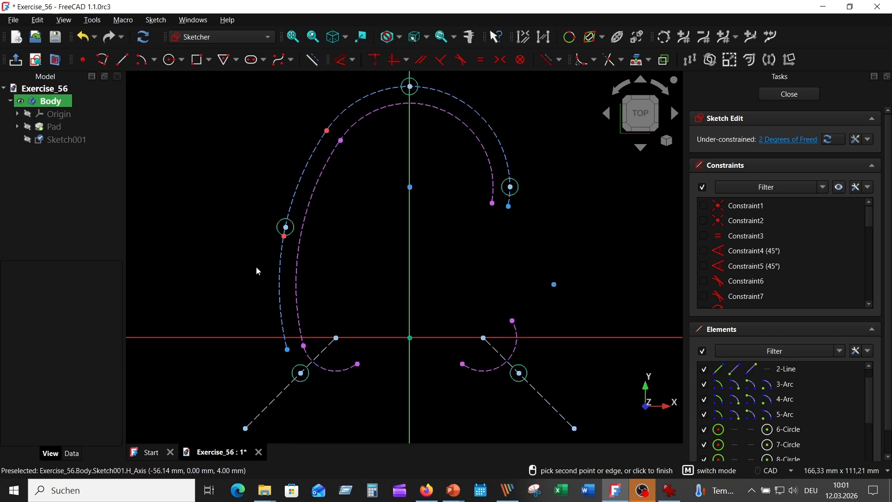
pyautogui.click(341, 60)
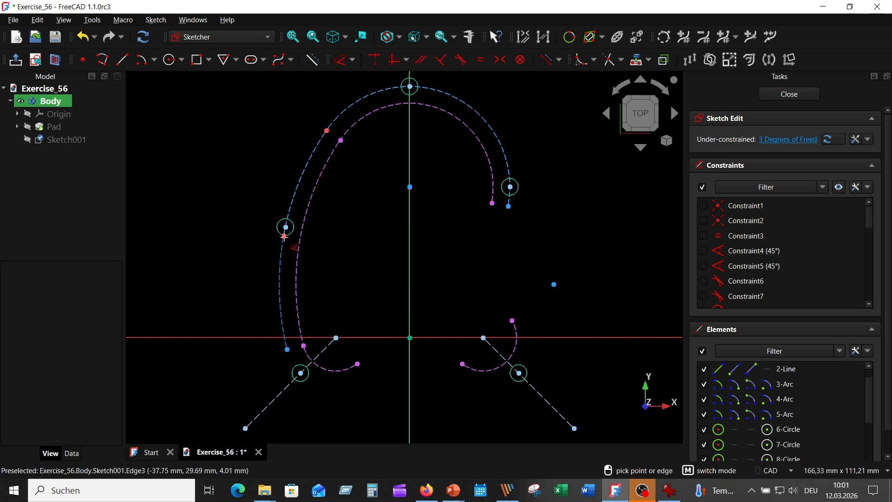
pyautogui.click(284, 236)
pyautogui.click(233, 253)
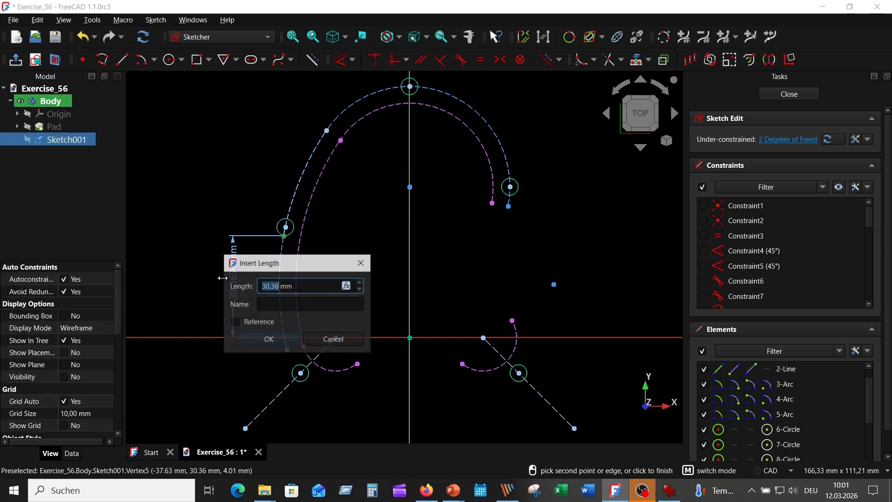
pyautogui.click(258, 342)
# Step: Dimension the construction arcs' free end points vertically from the horizontal axis: 39.24 mm for the right end and 3.56 mm for the lower left end
pyautogui.click(509, 206)
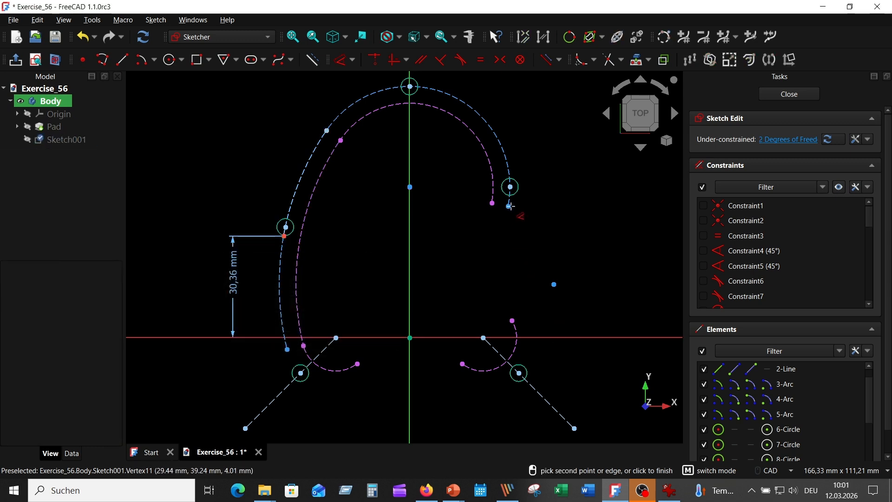
pyautogui.click(572, 260)
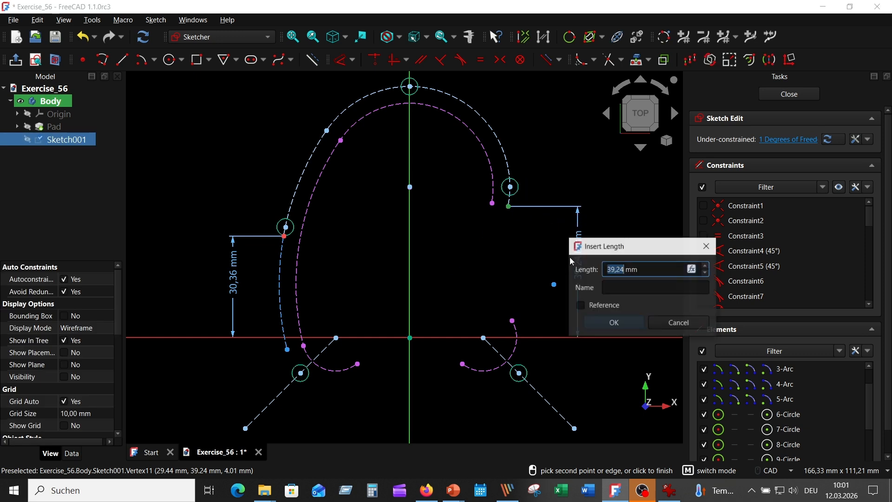
pyautogui.click(614, 322)
pyautogui.click(287, 349)
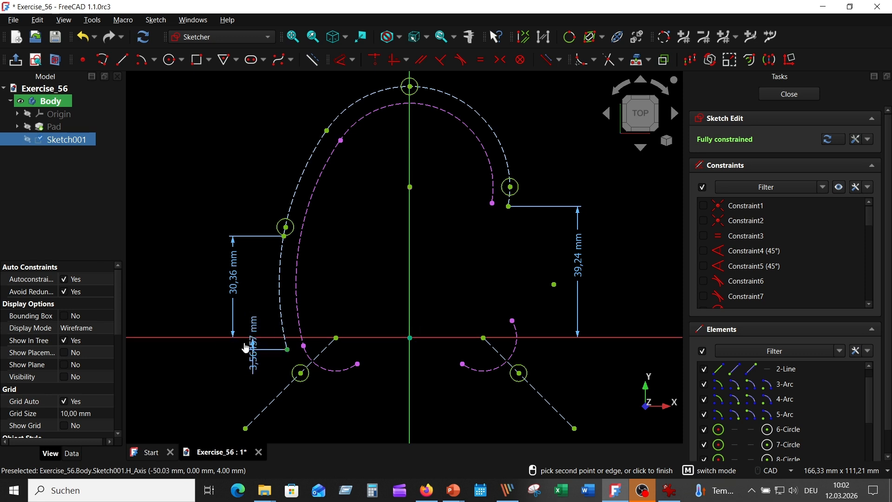
pyautogui.click(245, 343)
pyautogui.click(289, 411)
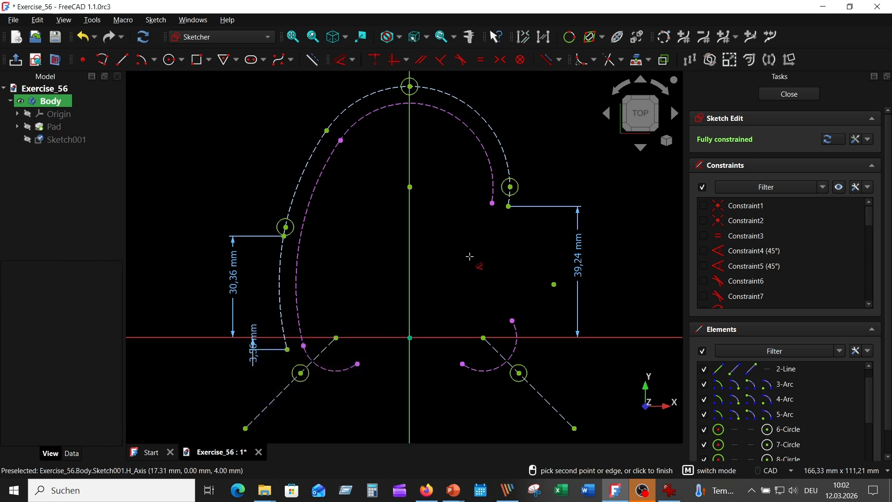
# Step: Check hole B in the reference drawing and sketch its 3 mm radius circle about 33 mm right of and 25 mm above the origin
pyautogui.click(669, 490)
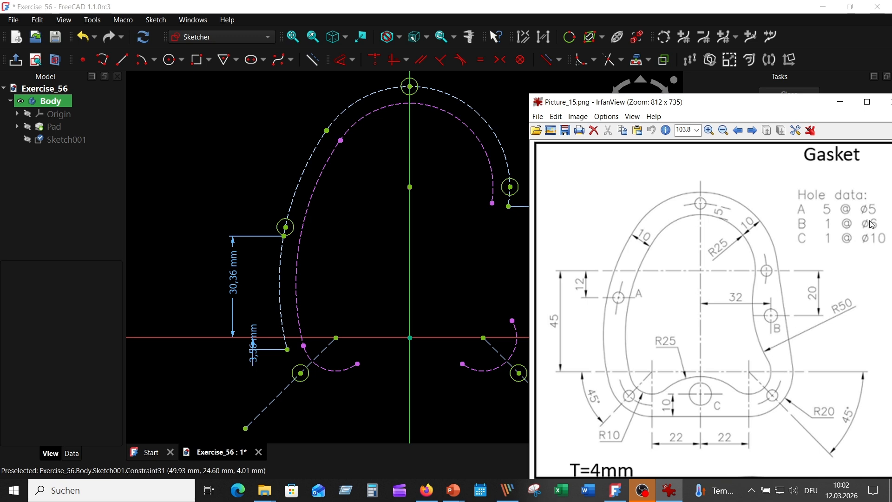
pyautogui.click(434, 236)
pyautogui.click(168, 59)
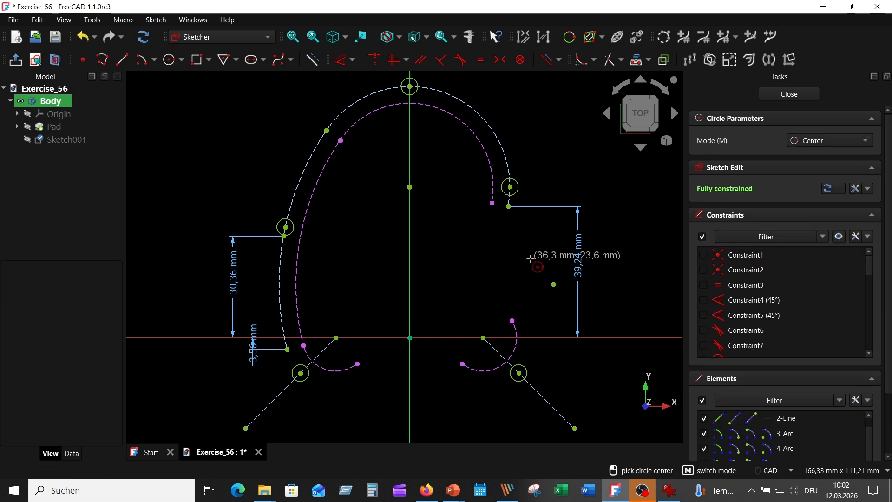
pyautogui.click(519, 254)
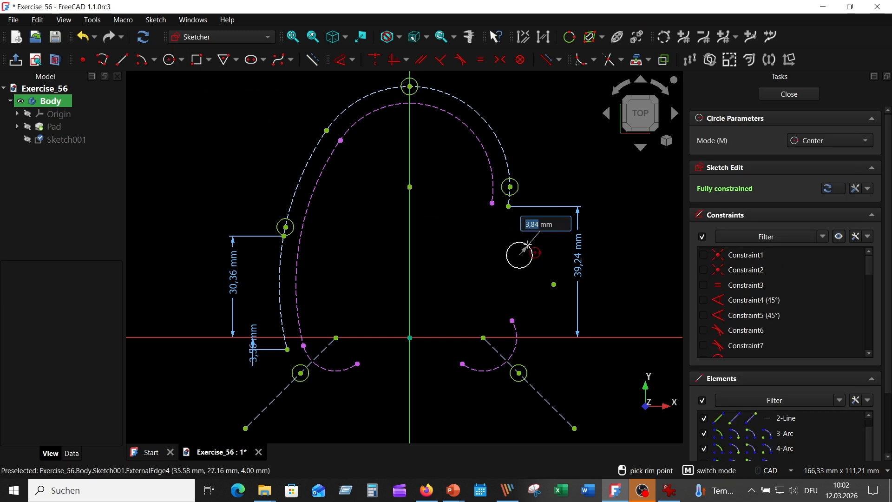
pyautogui.click(525, 247)
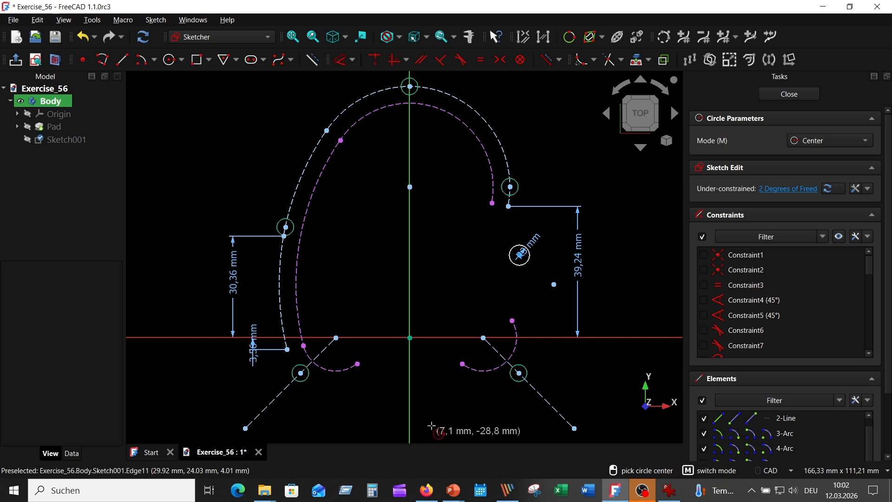
# Step: Sketch hole C as a 5 mm radius circle centred on the vertical axis below the origin, and move hole B's radius label clear of the circle
pyautogui.click(409, 389)
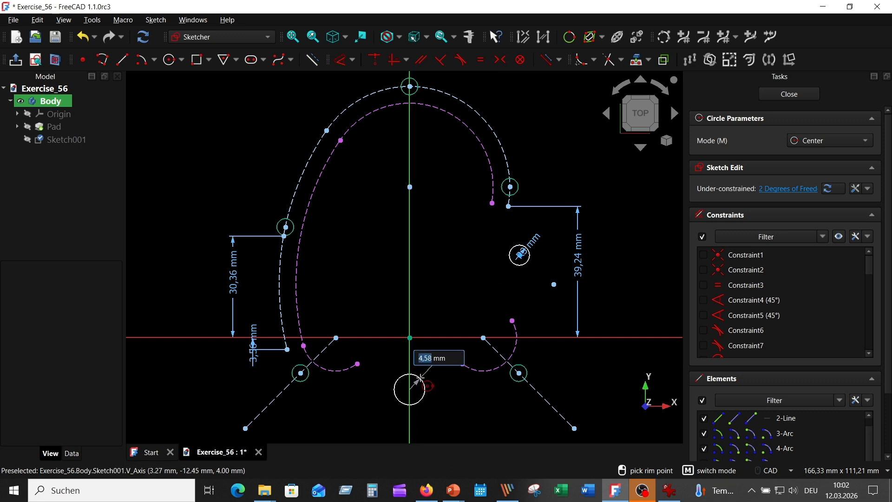
pyautogui.write('5')
pyautogui.press('Return')
pyautogui.press('Escape')
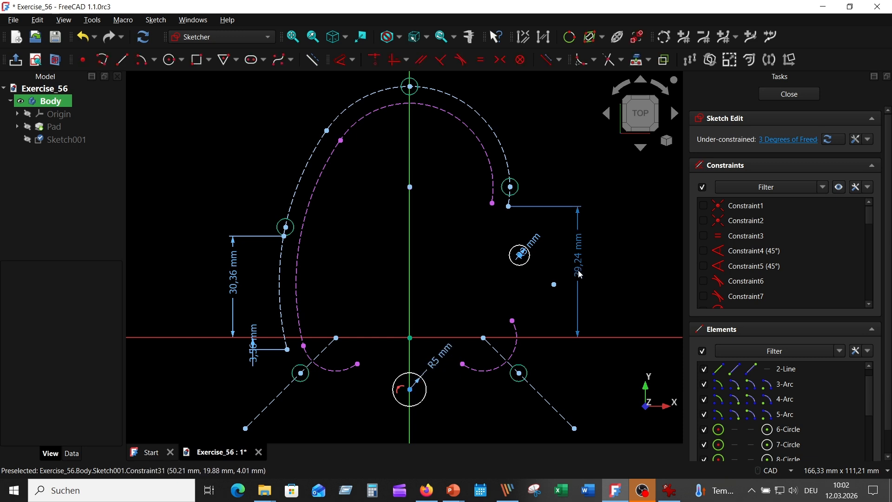
pyautogui.moveTo(528, 246); pyautogui.dragTo(549, 227)
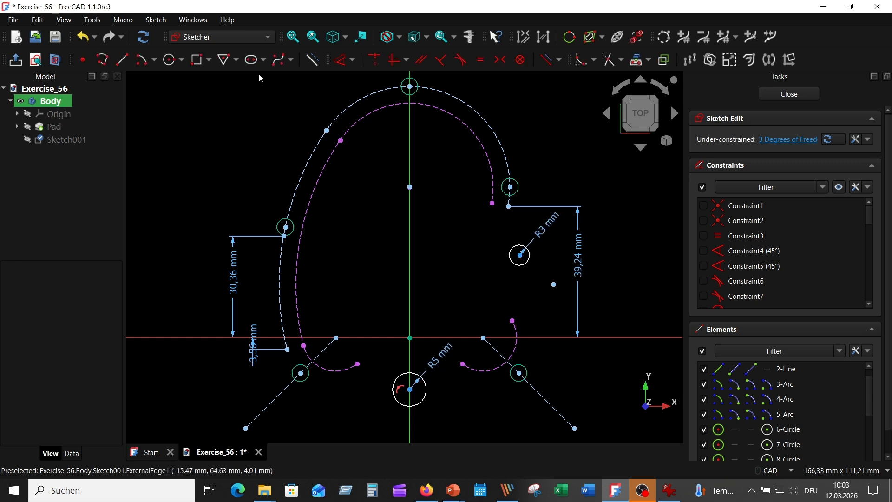
# Step: Dimension hole B's centre horizontally 32 mm from the vertical axis
pyautogui.click(341, 59)
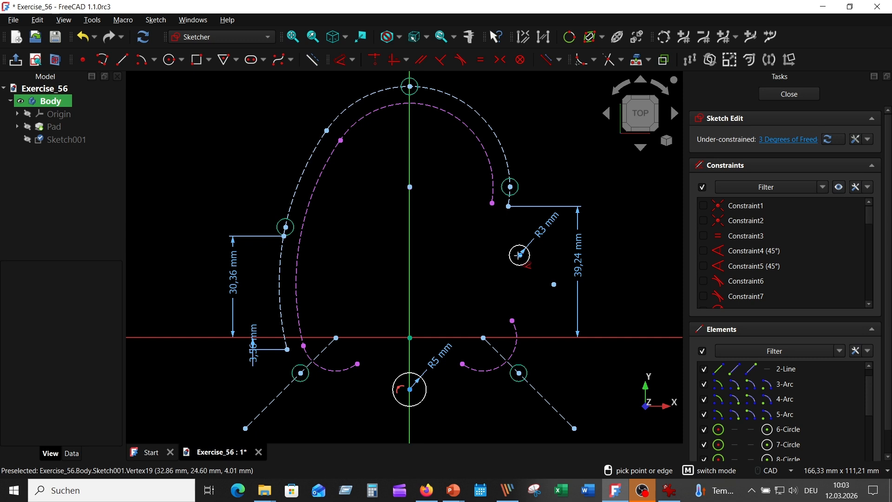
pyautogui.click(520, 254)
pyautogui.click(463, 251)
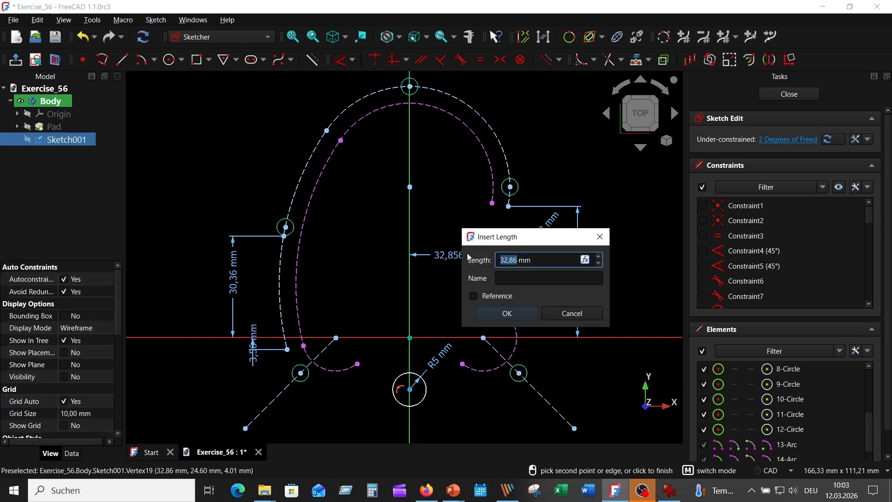
pyautogui.write('32')
pyautogui.press('Return')
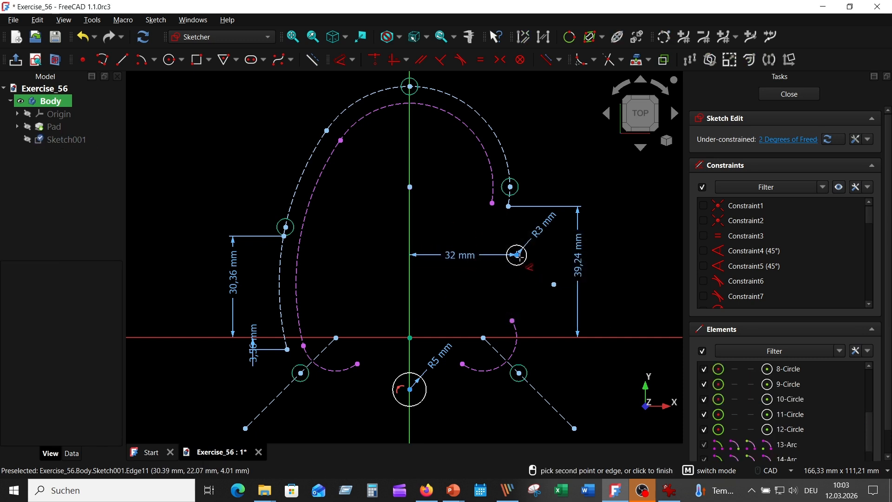
# Step: Dimension hole B's centre vertically 20 mm below the upper arc's centre point on the vertical axis
pyautogui.click(517, 255)
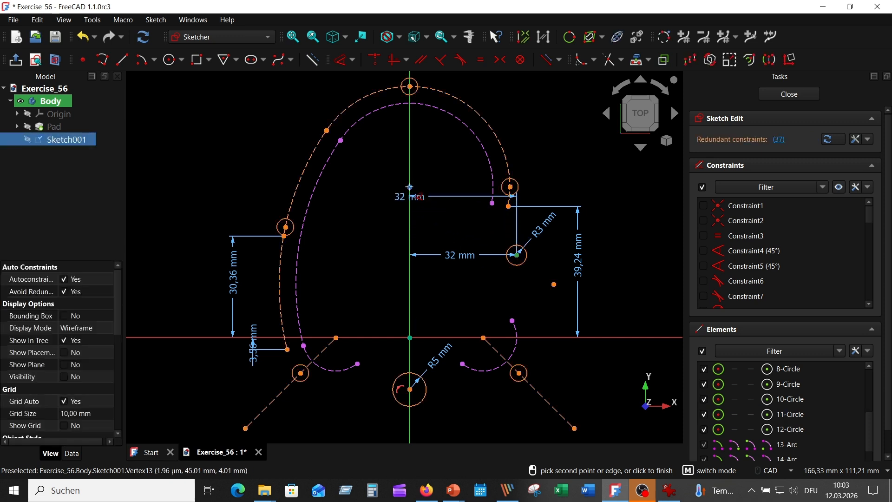
pyautogui.click(409, 187)
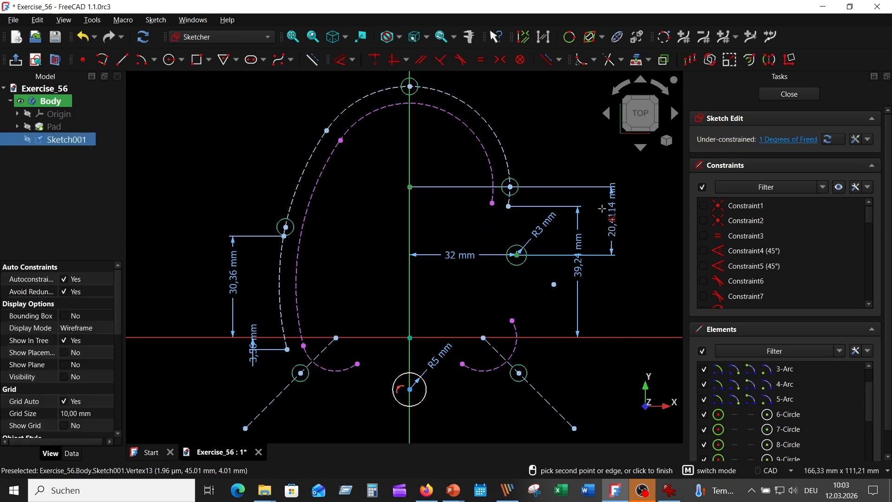
pyautogui.click(602, 209)
pyautogui.write('20')
pyautogui.press('Return')
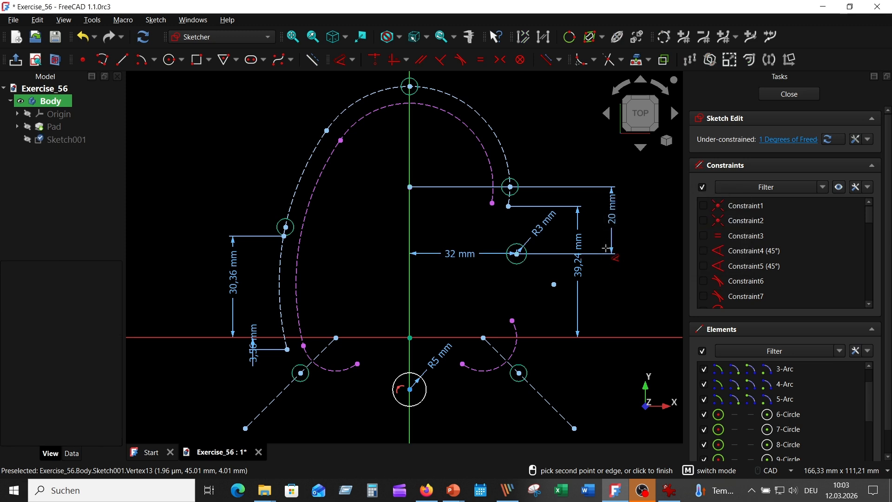
# Step: Show the pad temporarily, project its straight bottom edge into the sketch as external geometry, and make that line construction geometry
pyautogui.moveTo(515, 295); pyautogui.dragTo(503, 201, button='middle')
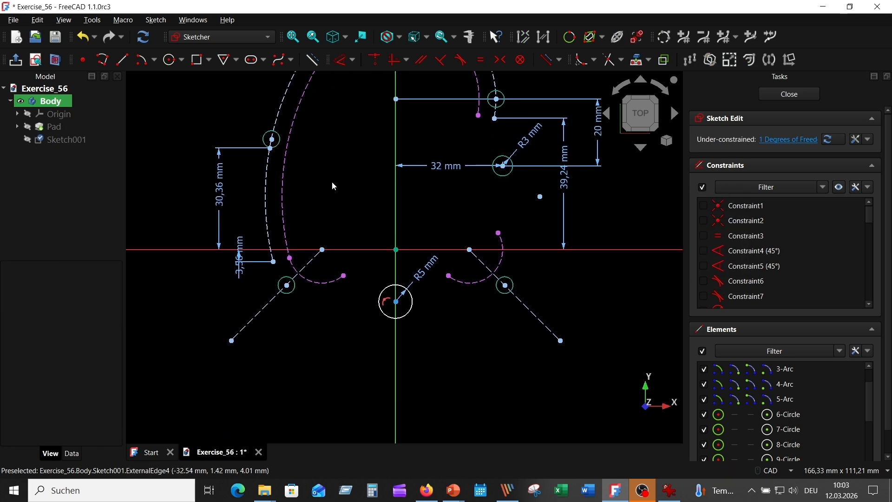
pyautogui.click(27, 126)
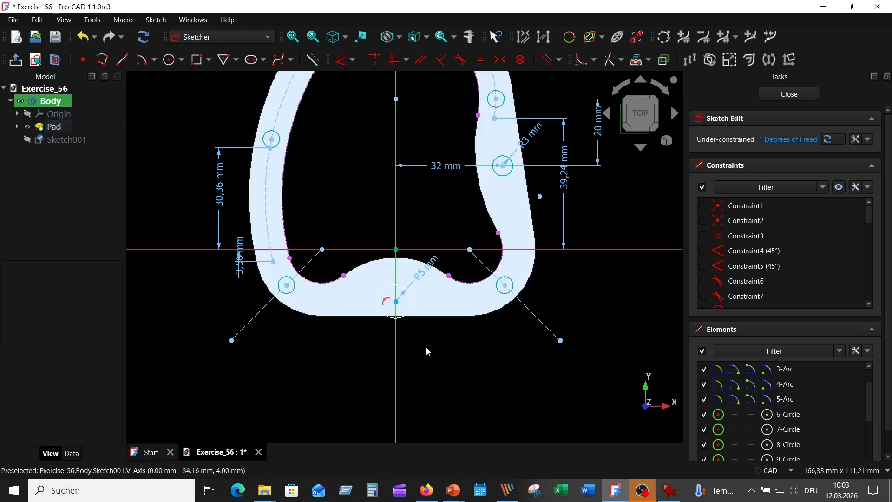
pyautogui.click(638, 62)
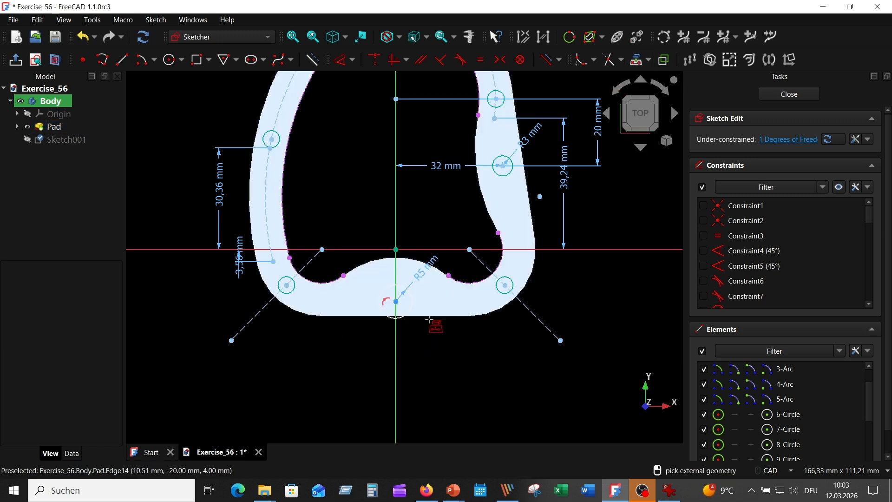
pyautogui.rightClick(317, 348)
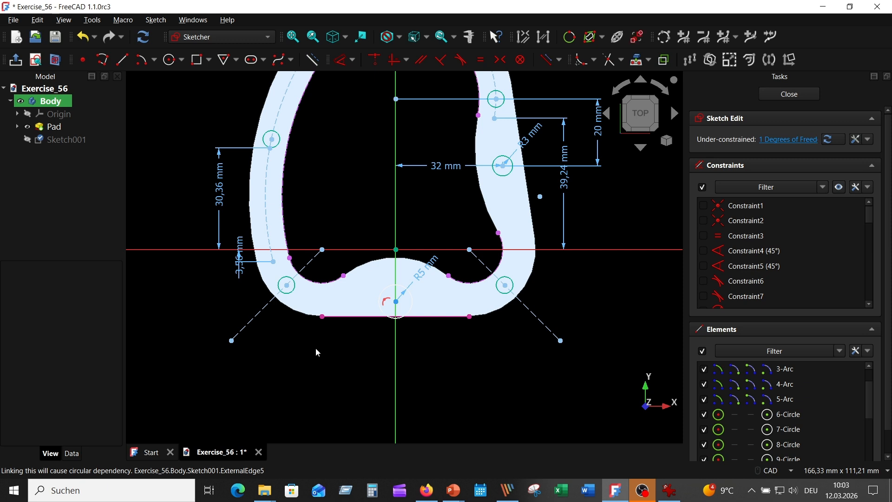
pyautogui.click(27, 127)
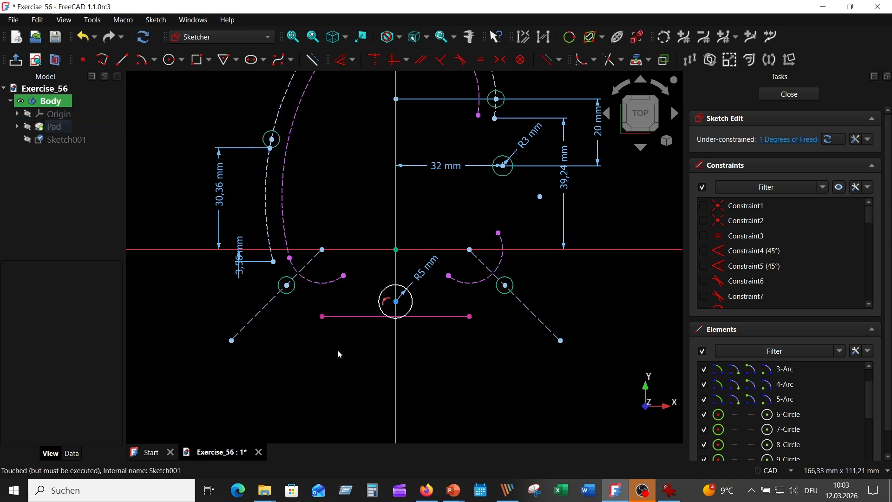
pyautogui.click(455, 317)
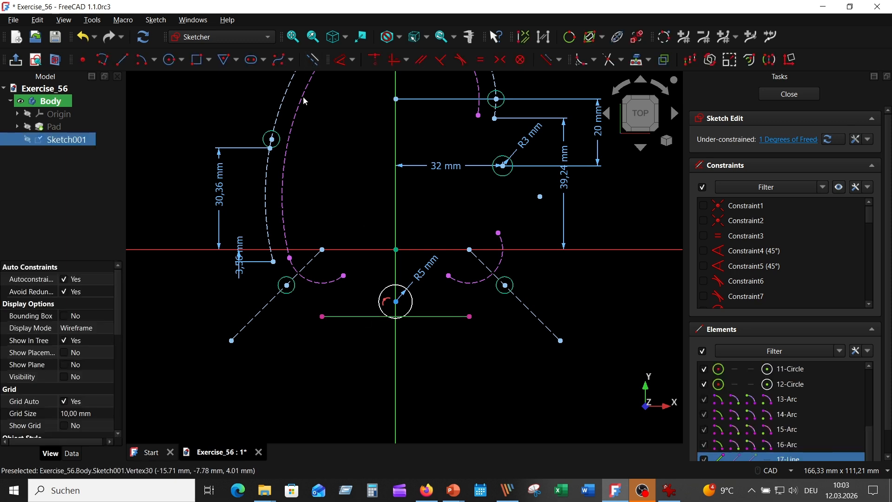
pyautogui.click(313, 59)
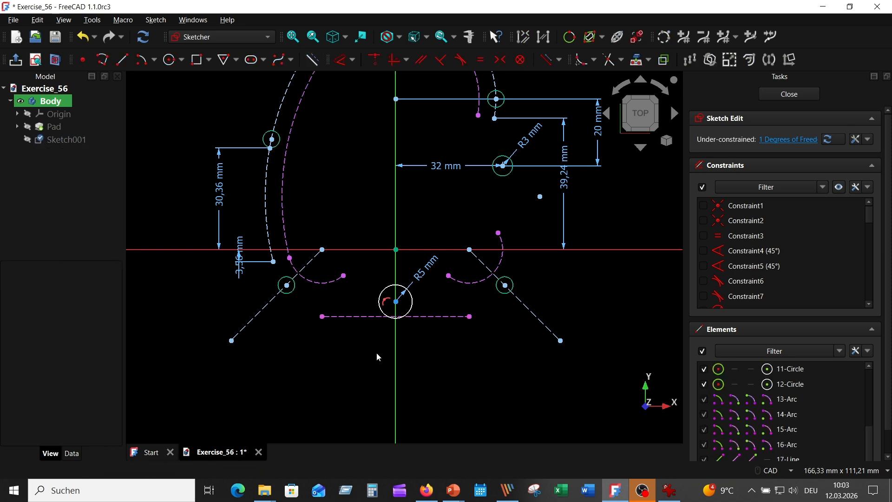
# Step: Check the reference drawing and dimension hole C's centre 10 mm above the projected bottom edge
pyautogui.click(669, 490)
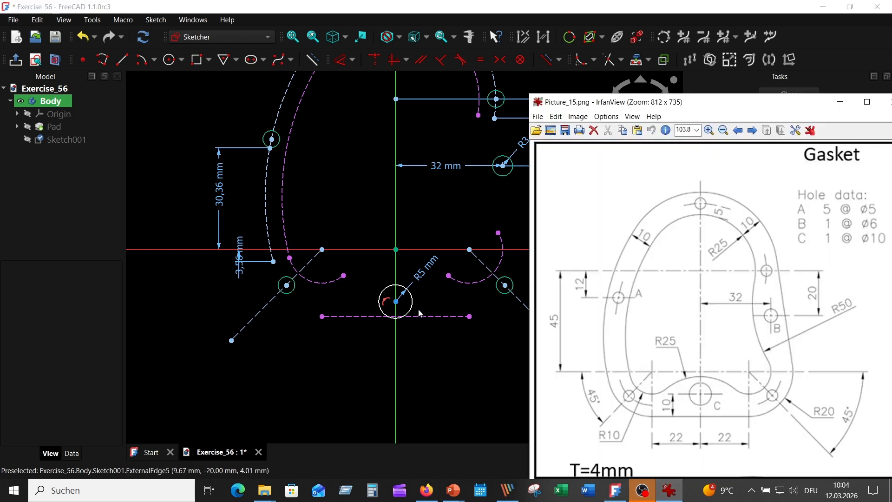
pyautogui.click(396, 302)
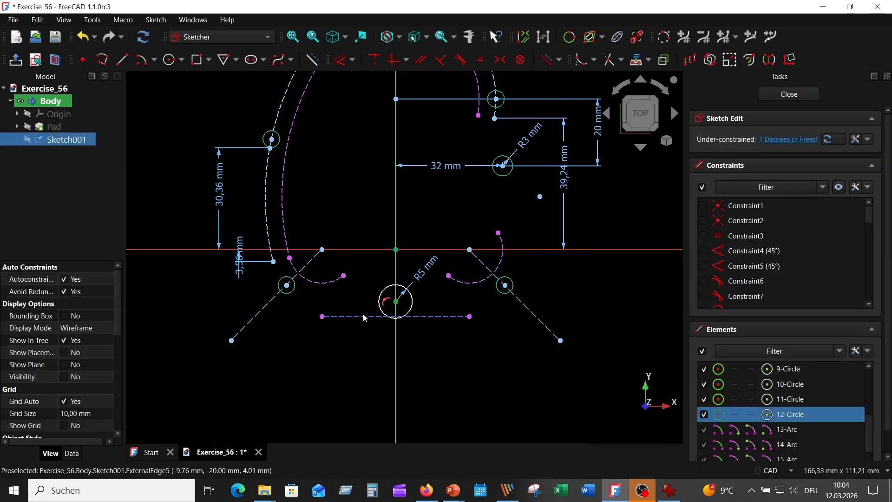
pyautogui.click(341, 61)
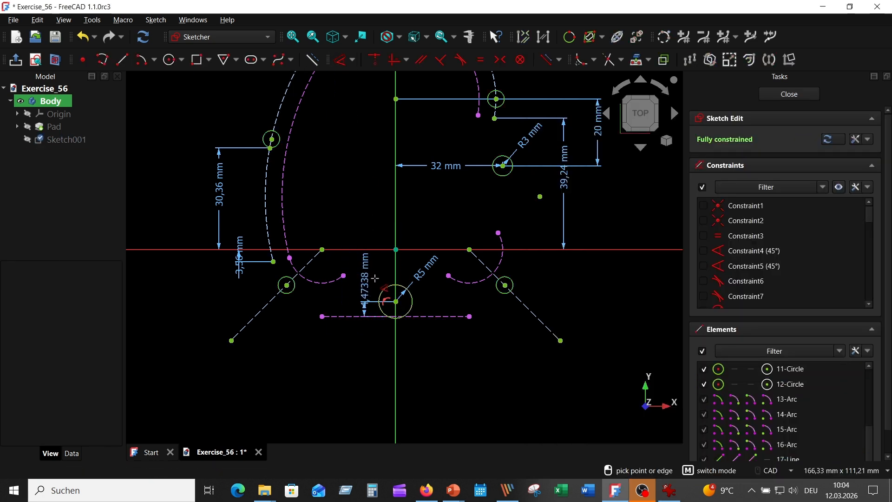
pyautogui.click(374, 281)
pyautogui.write('10 mm')
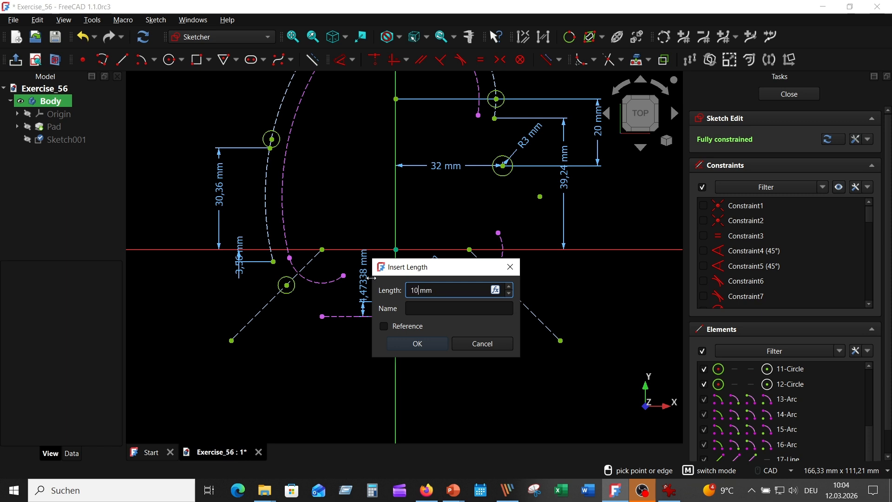
pyautogui.press('Return')
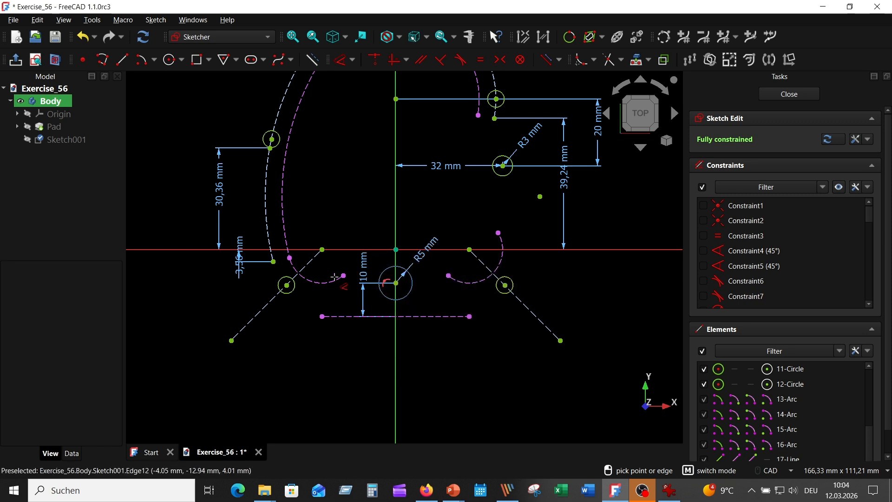
# Step: Show the pad beneath the sketch and review all constraints and hole positions, hiding the constraints again
pyautogui.scroll(-3, 346, 213)
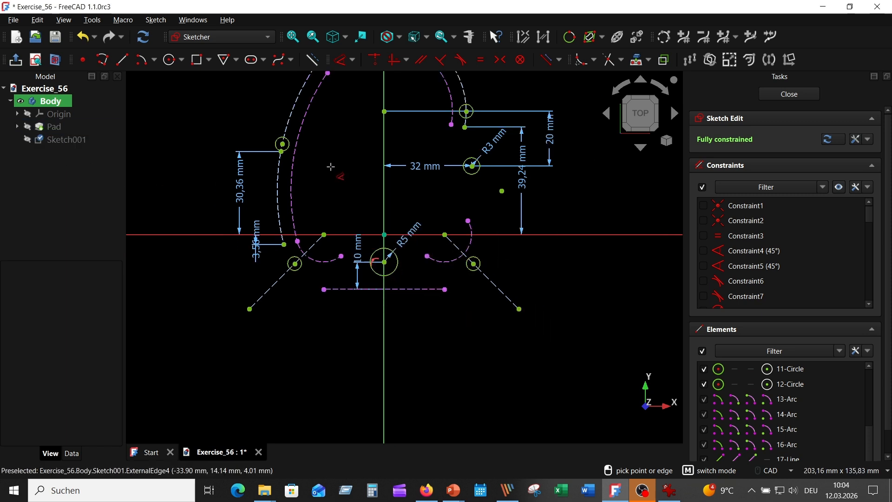
pyautogui.scroll(1, 333, 206)
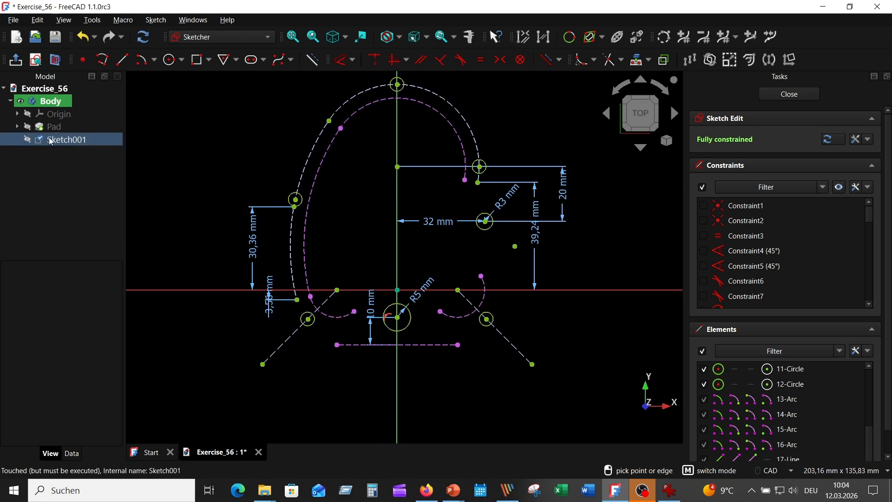
pyautogui.click(28, 127)
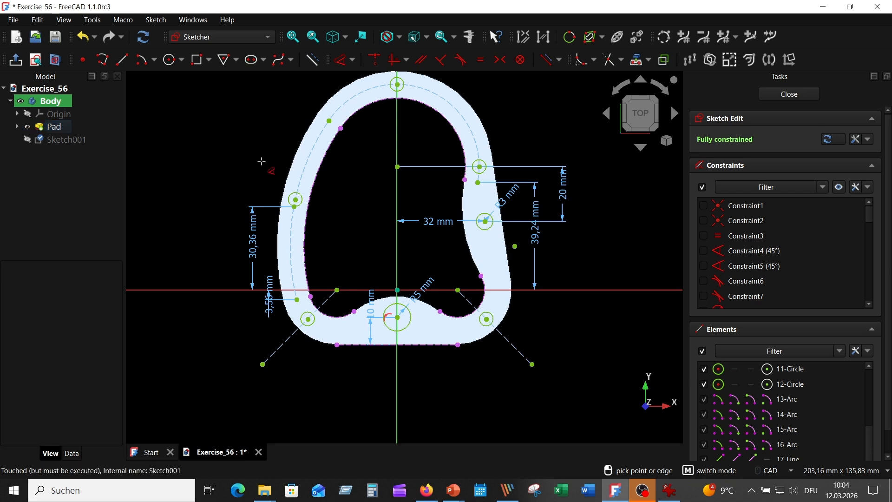
pyautogui.click(840, 187)
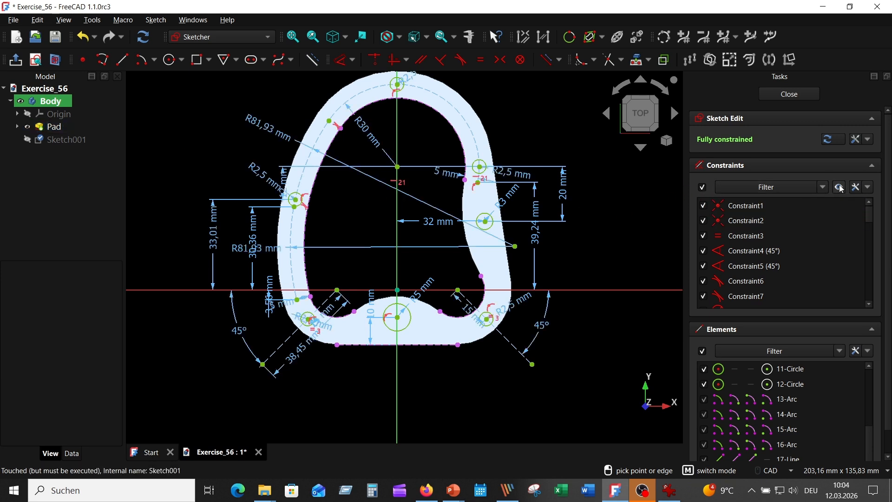
pyautogui.click(839, 187)
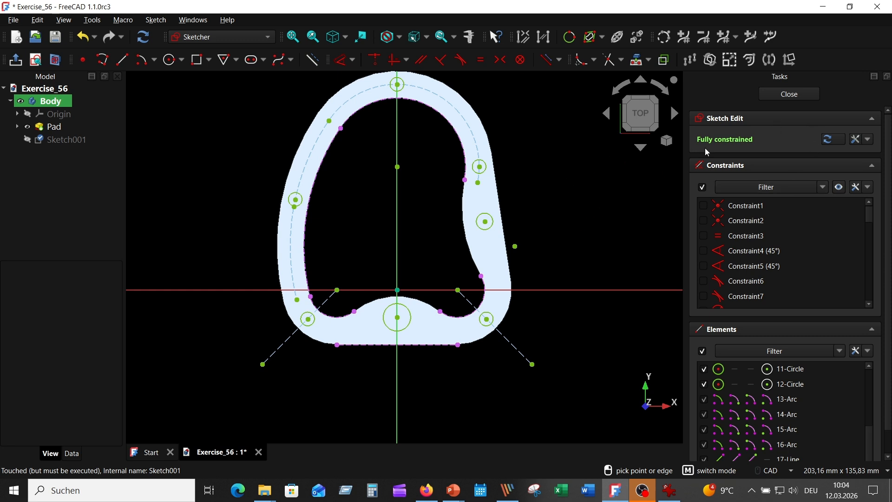
# Step: Close the hole sketch and cut all seven holes with a Pocket of type Through all
pyautogui.click(783, 94)
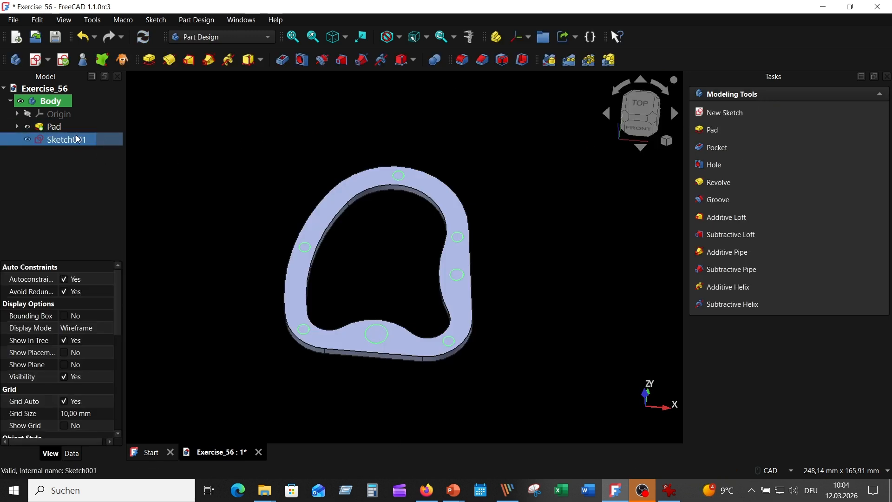
pyautogui.click(283, 60)
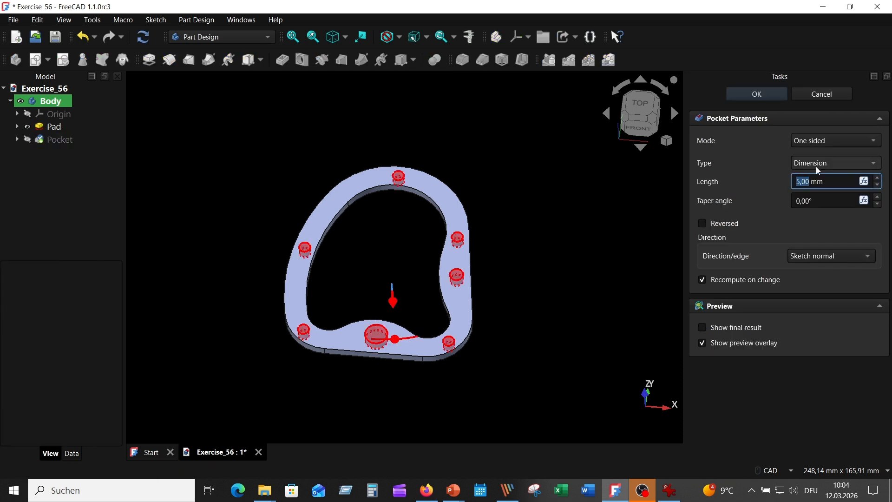
pyautogui.click(819, 171)
pyautogui.click(816, 180)
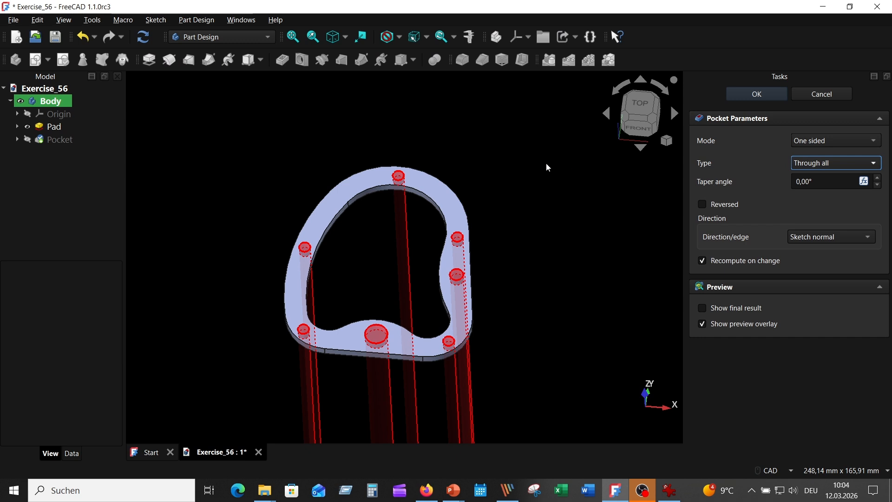
pyautogui.click(754, 98)
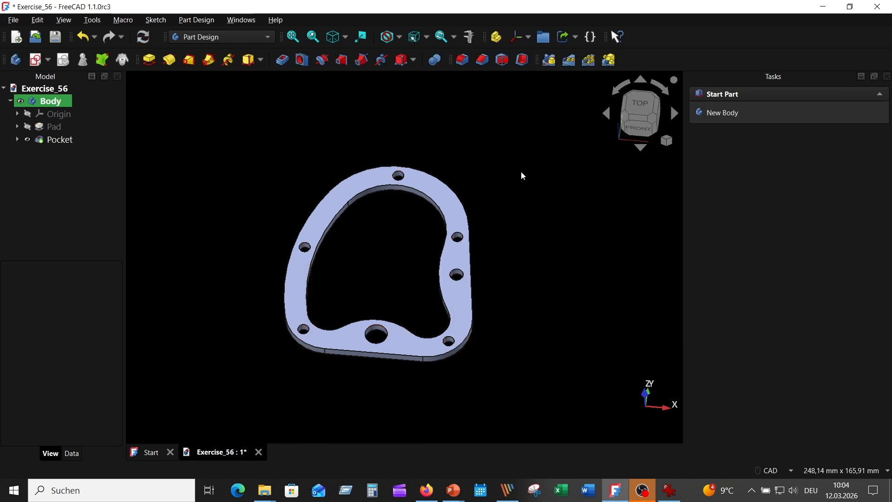